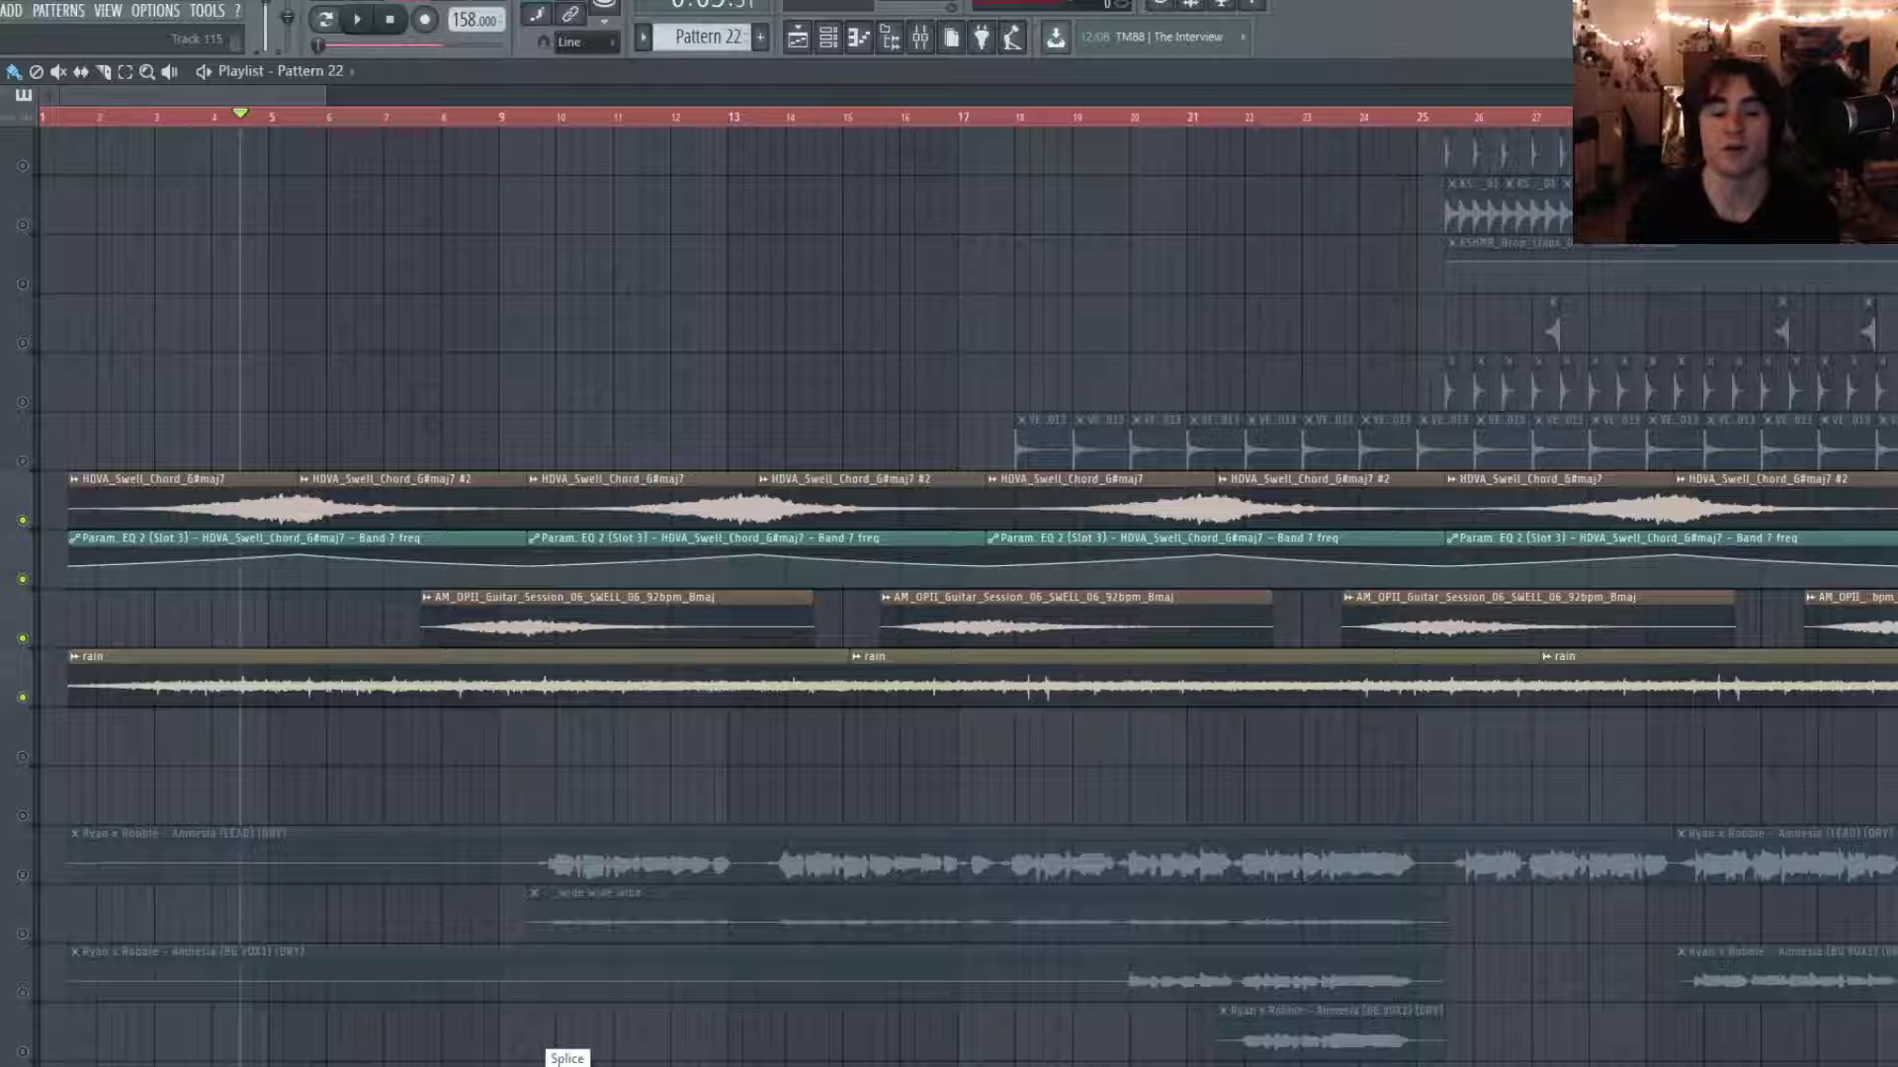
# Audition the intro's atmosphere layers: swells with rain, cymbal transitions with short sweeps, and the soloed Pattern 28 track.
pyautogui.press('space')
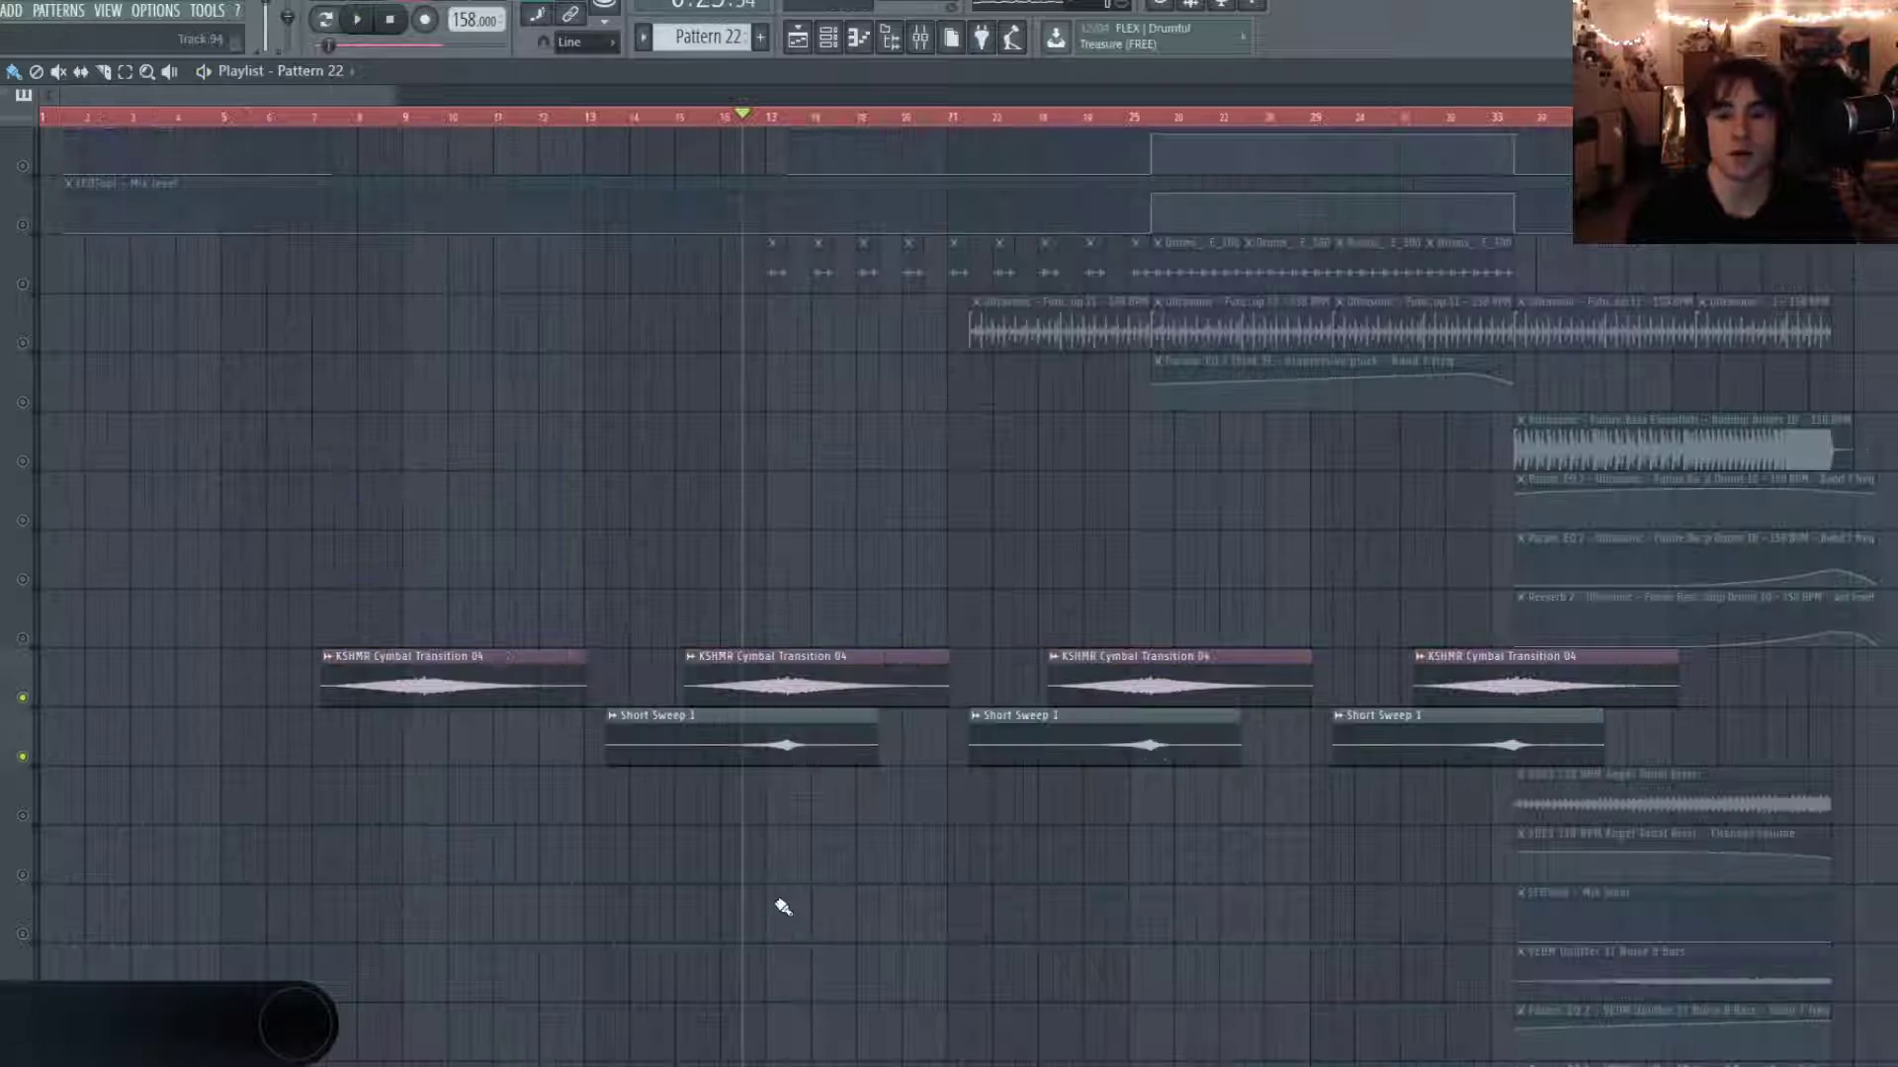
pyautogui.press('space')
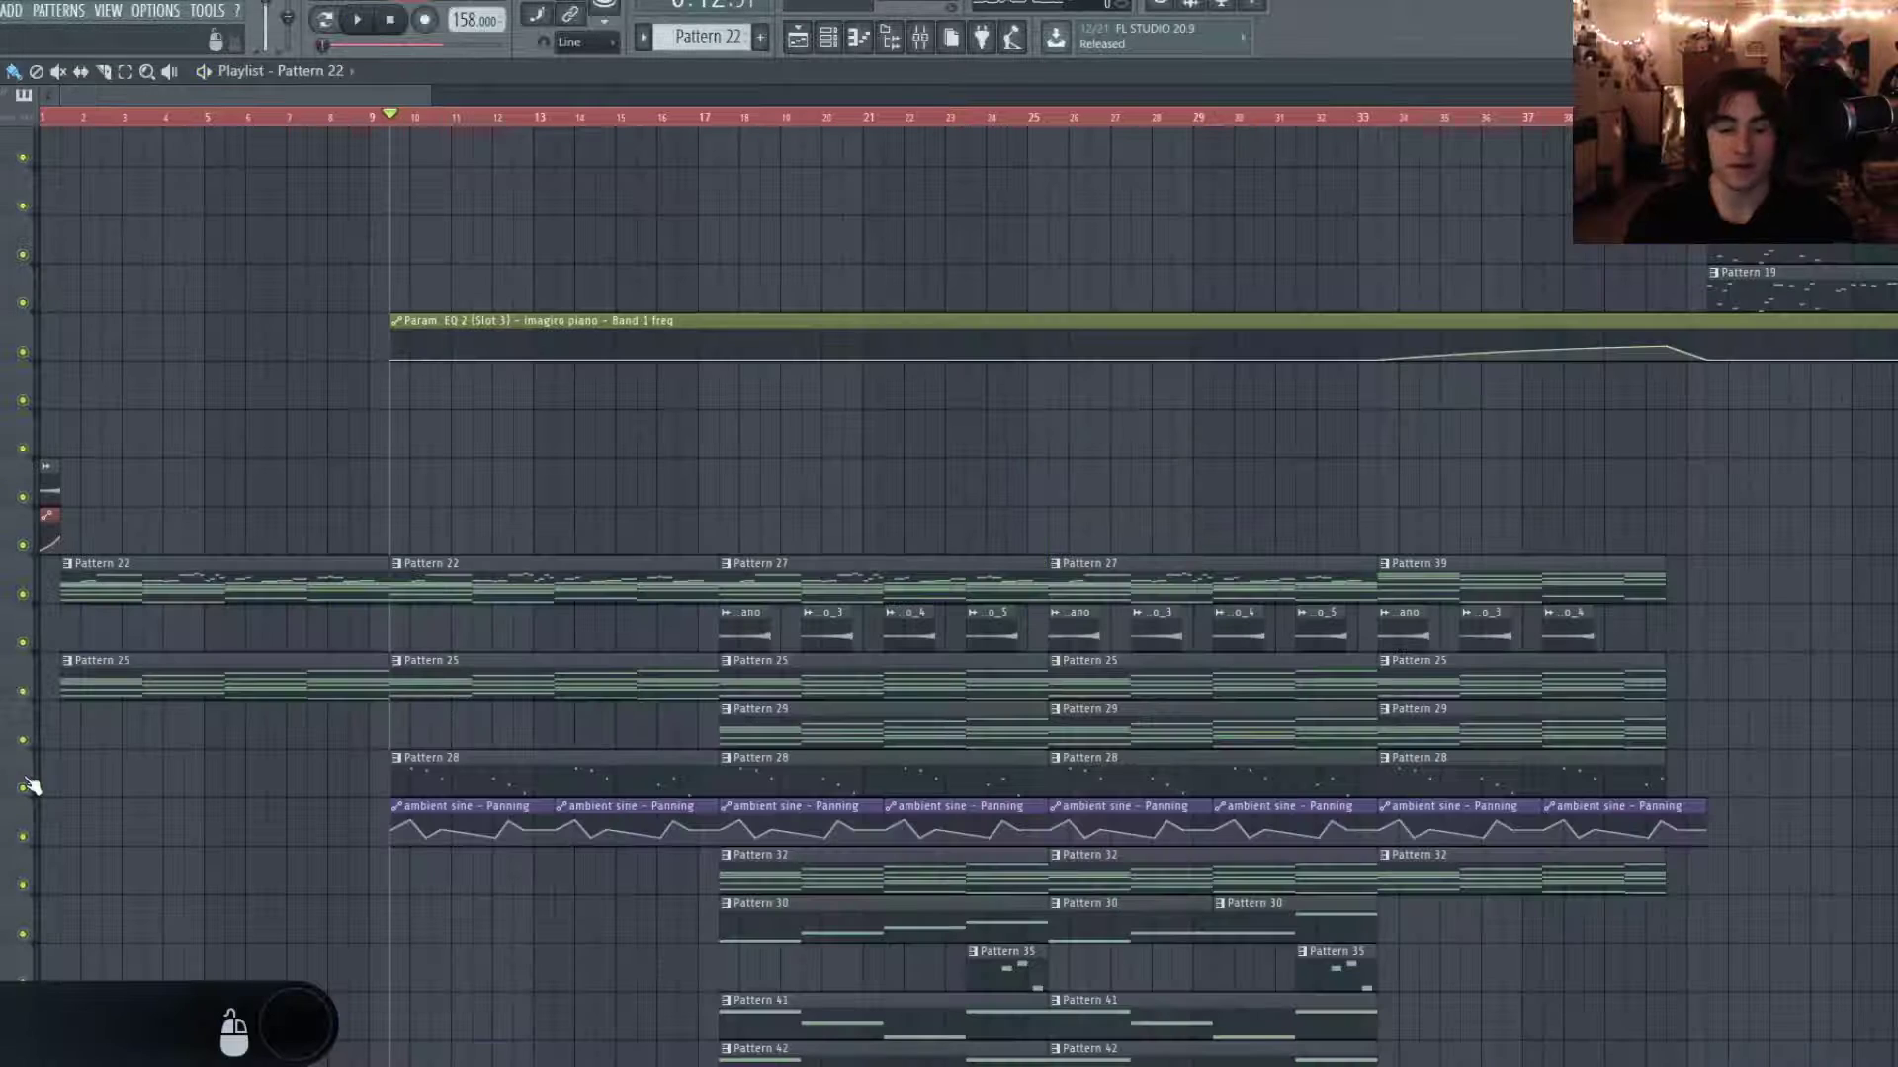
pyautogui.keyDown('ctrl'); pyautogui.click(23, 788); pyautogui.keyUp('ctrl')
pyautogui.press('space')
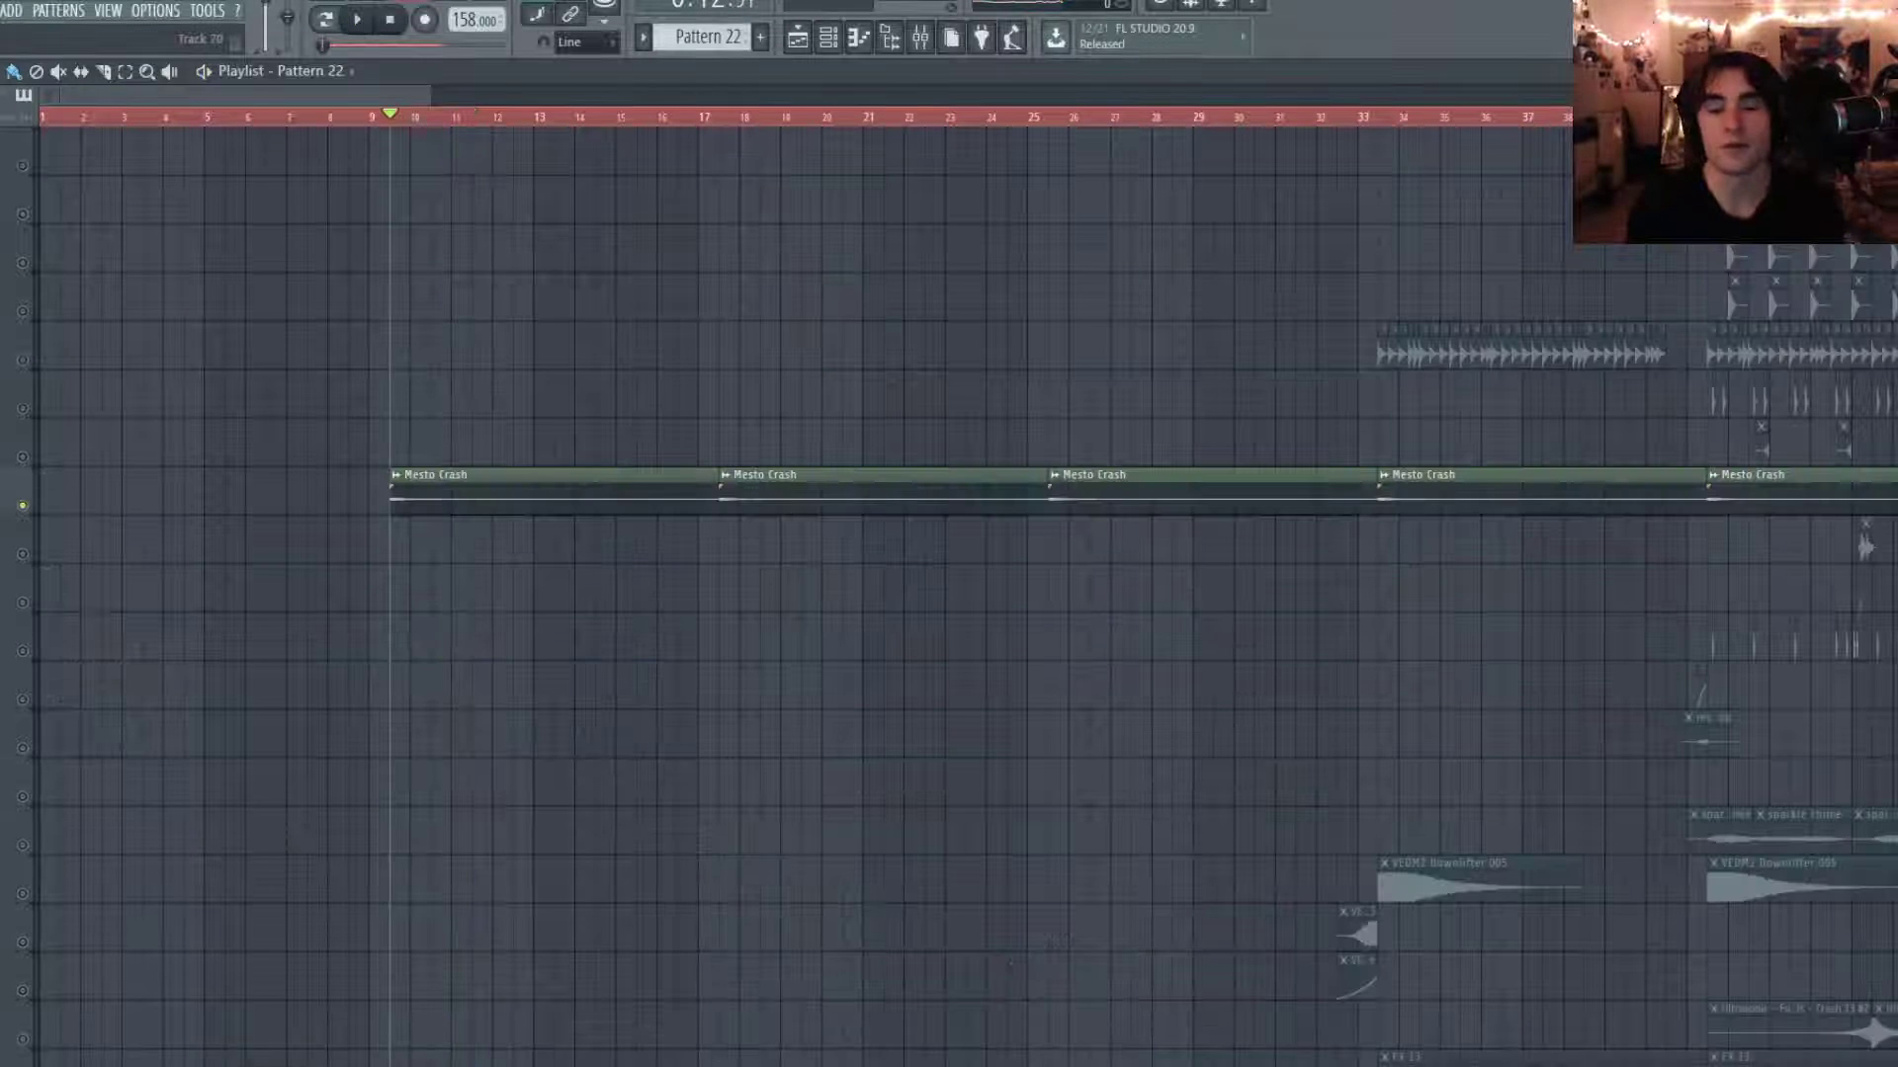
# Audition the Mesto Crash, the Pattern 15 chords and the Amnesia lead and background vocals from bar 9.
pyautogui.press('space')
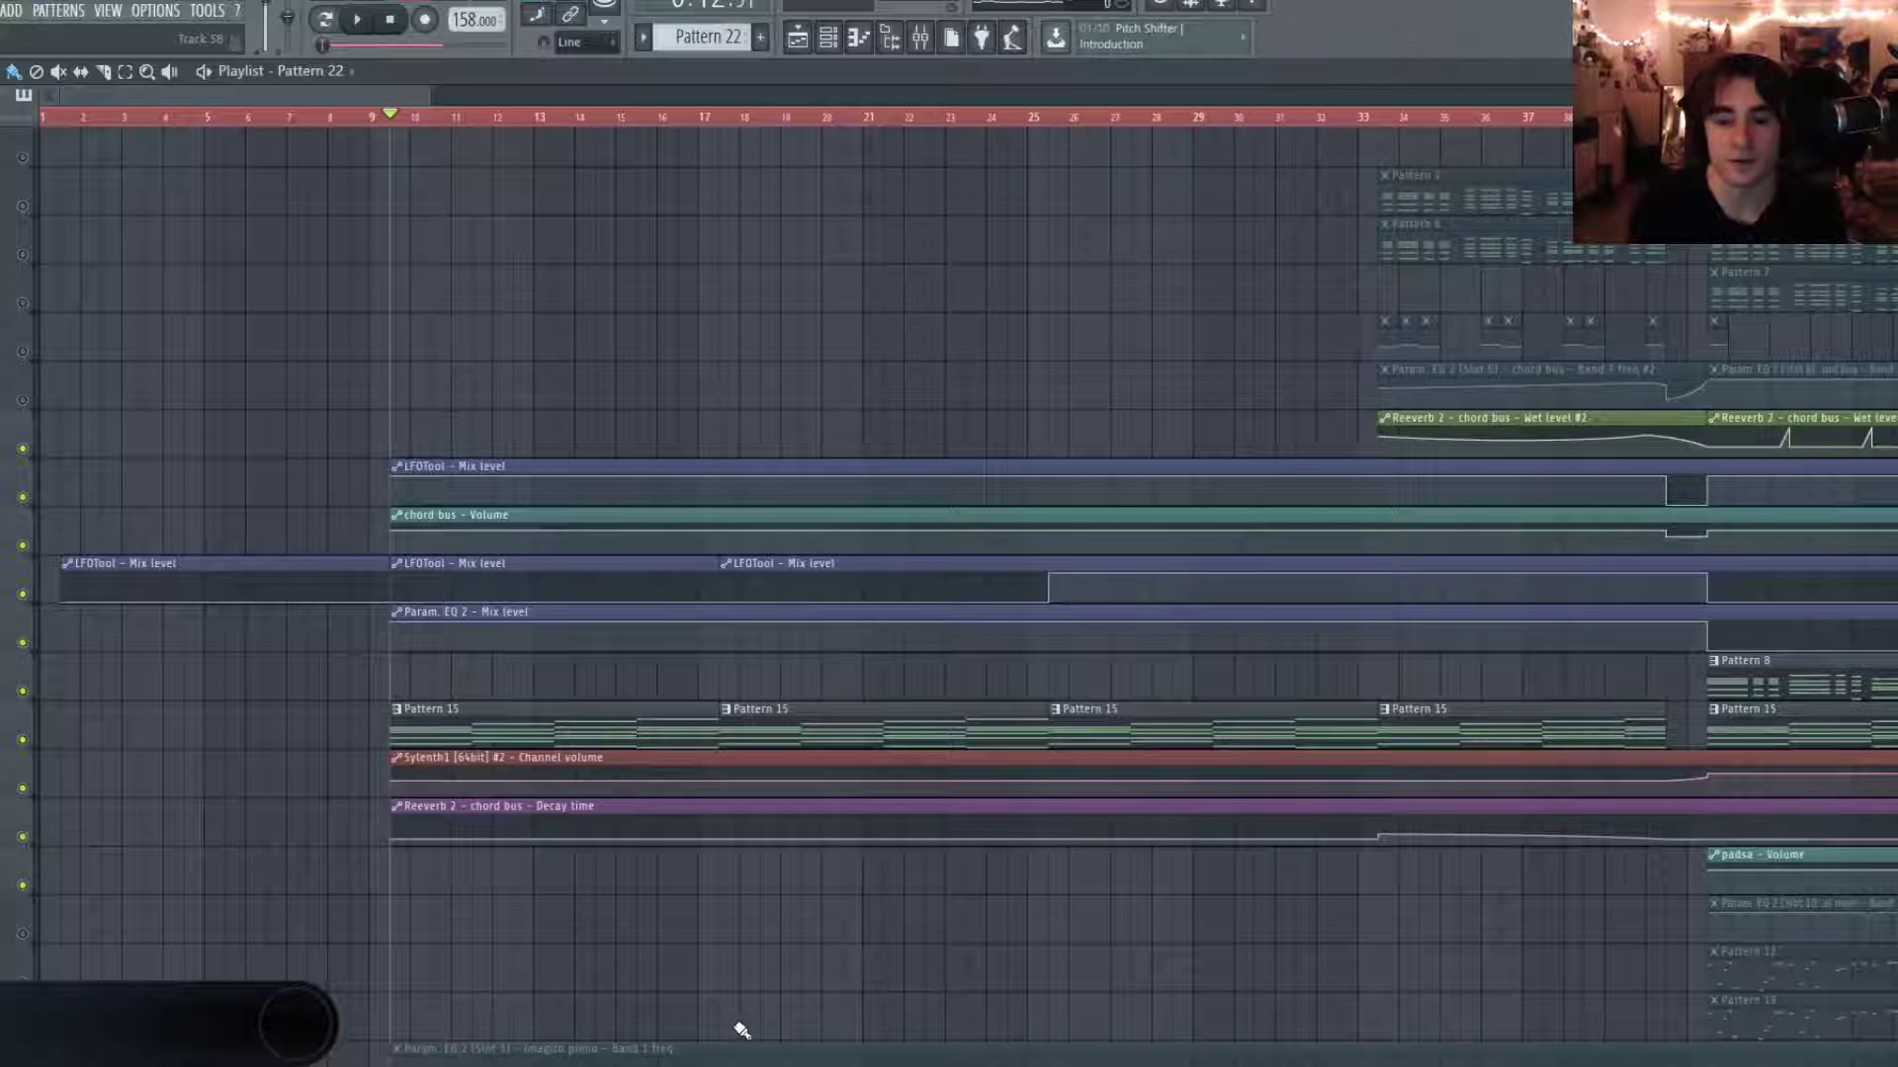
pyautogui.press('space')
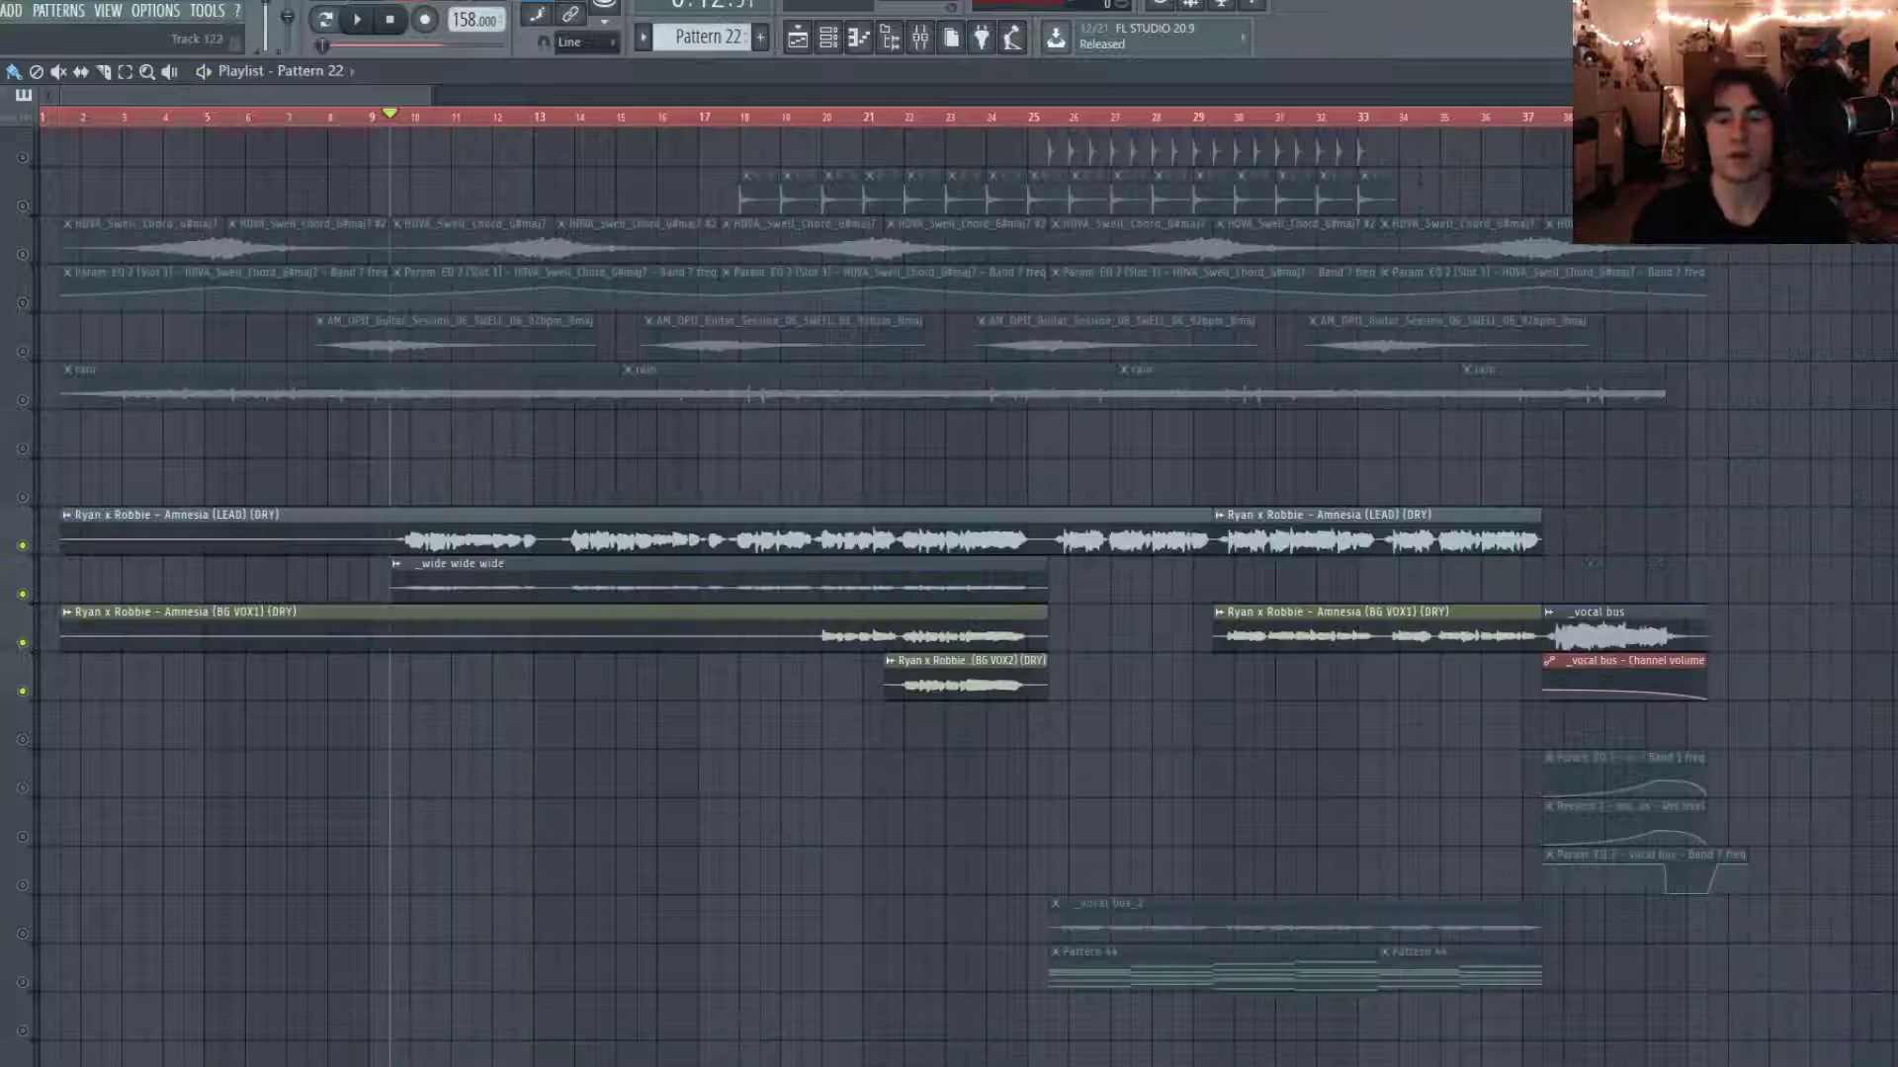
pyautogui.press('space')
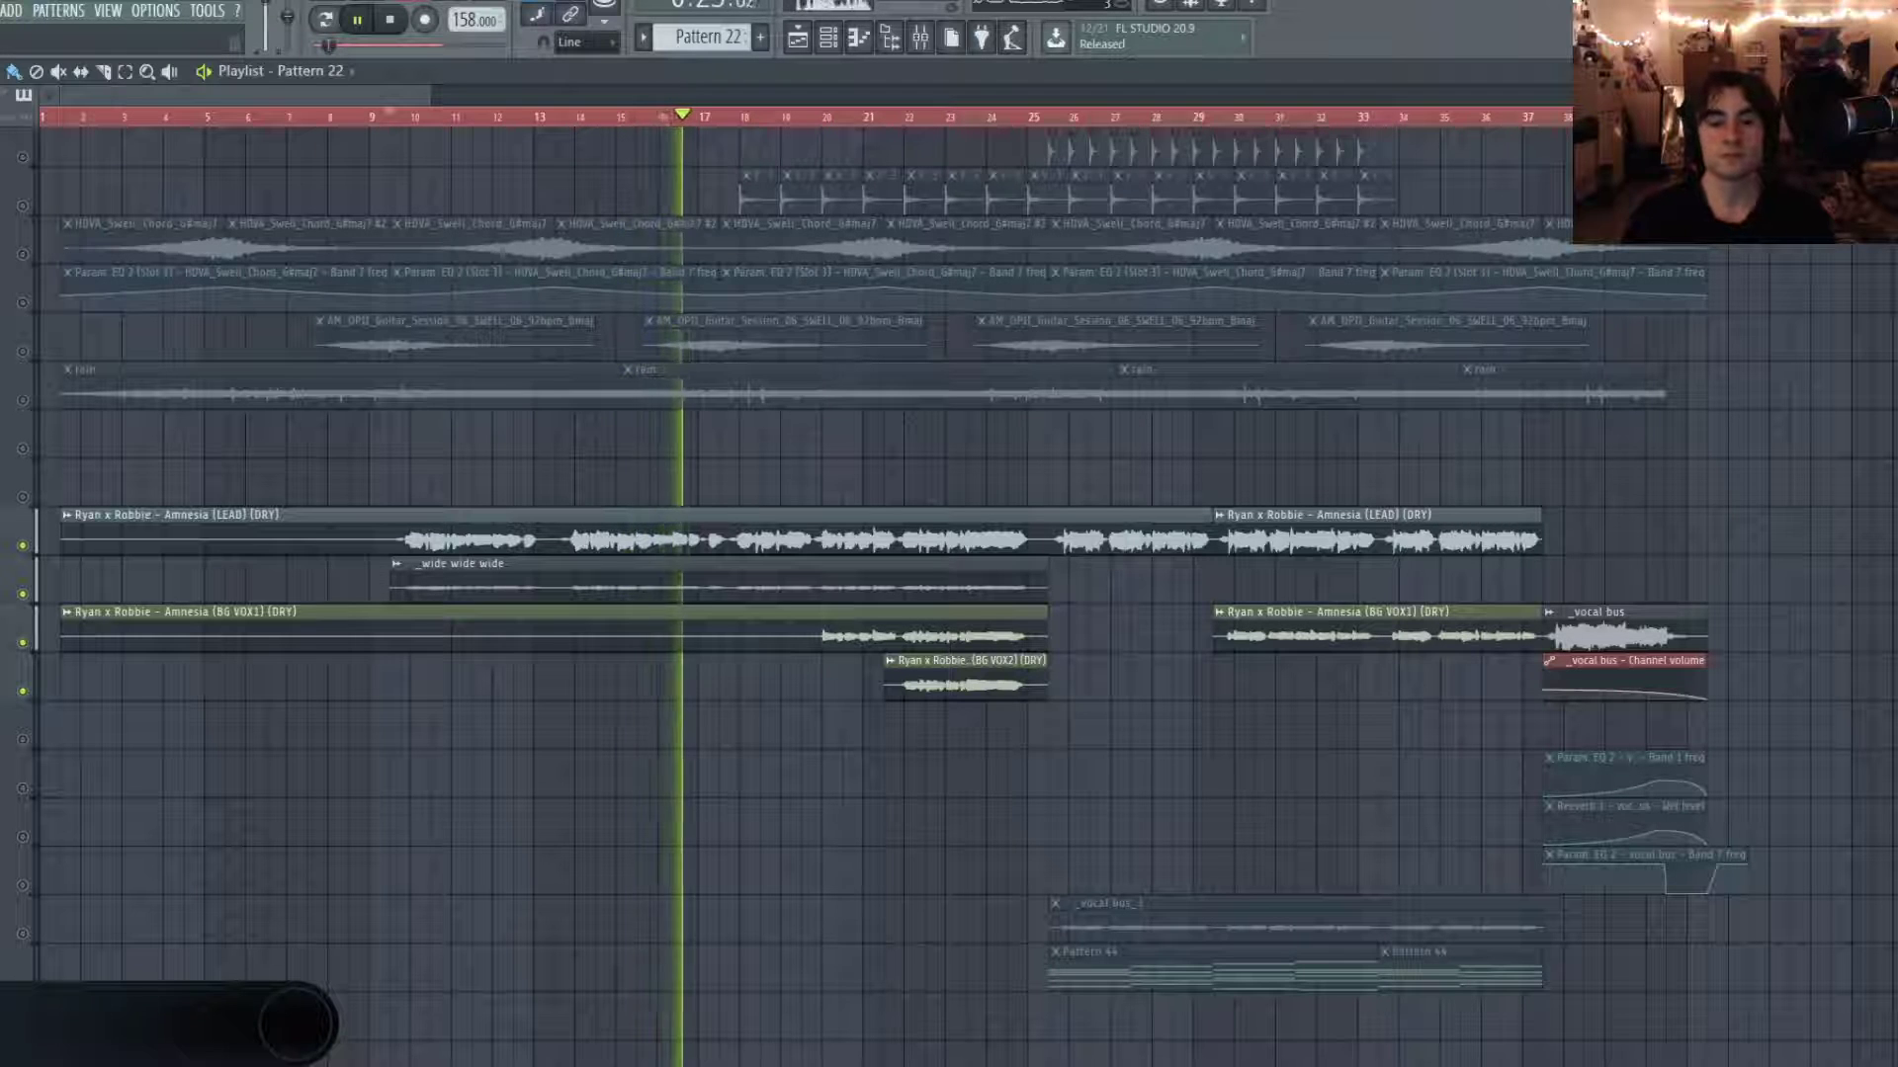
pyautogui.press('space')
# Inspect the VOCAL MAIN mixer channel's effects: Fruity parametric EQ 2, Fresh Air, Fruity delay 2 and Fruity Reeverb 2.
pyautogui.press('F9')
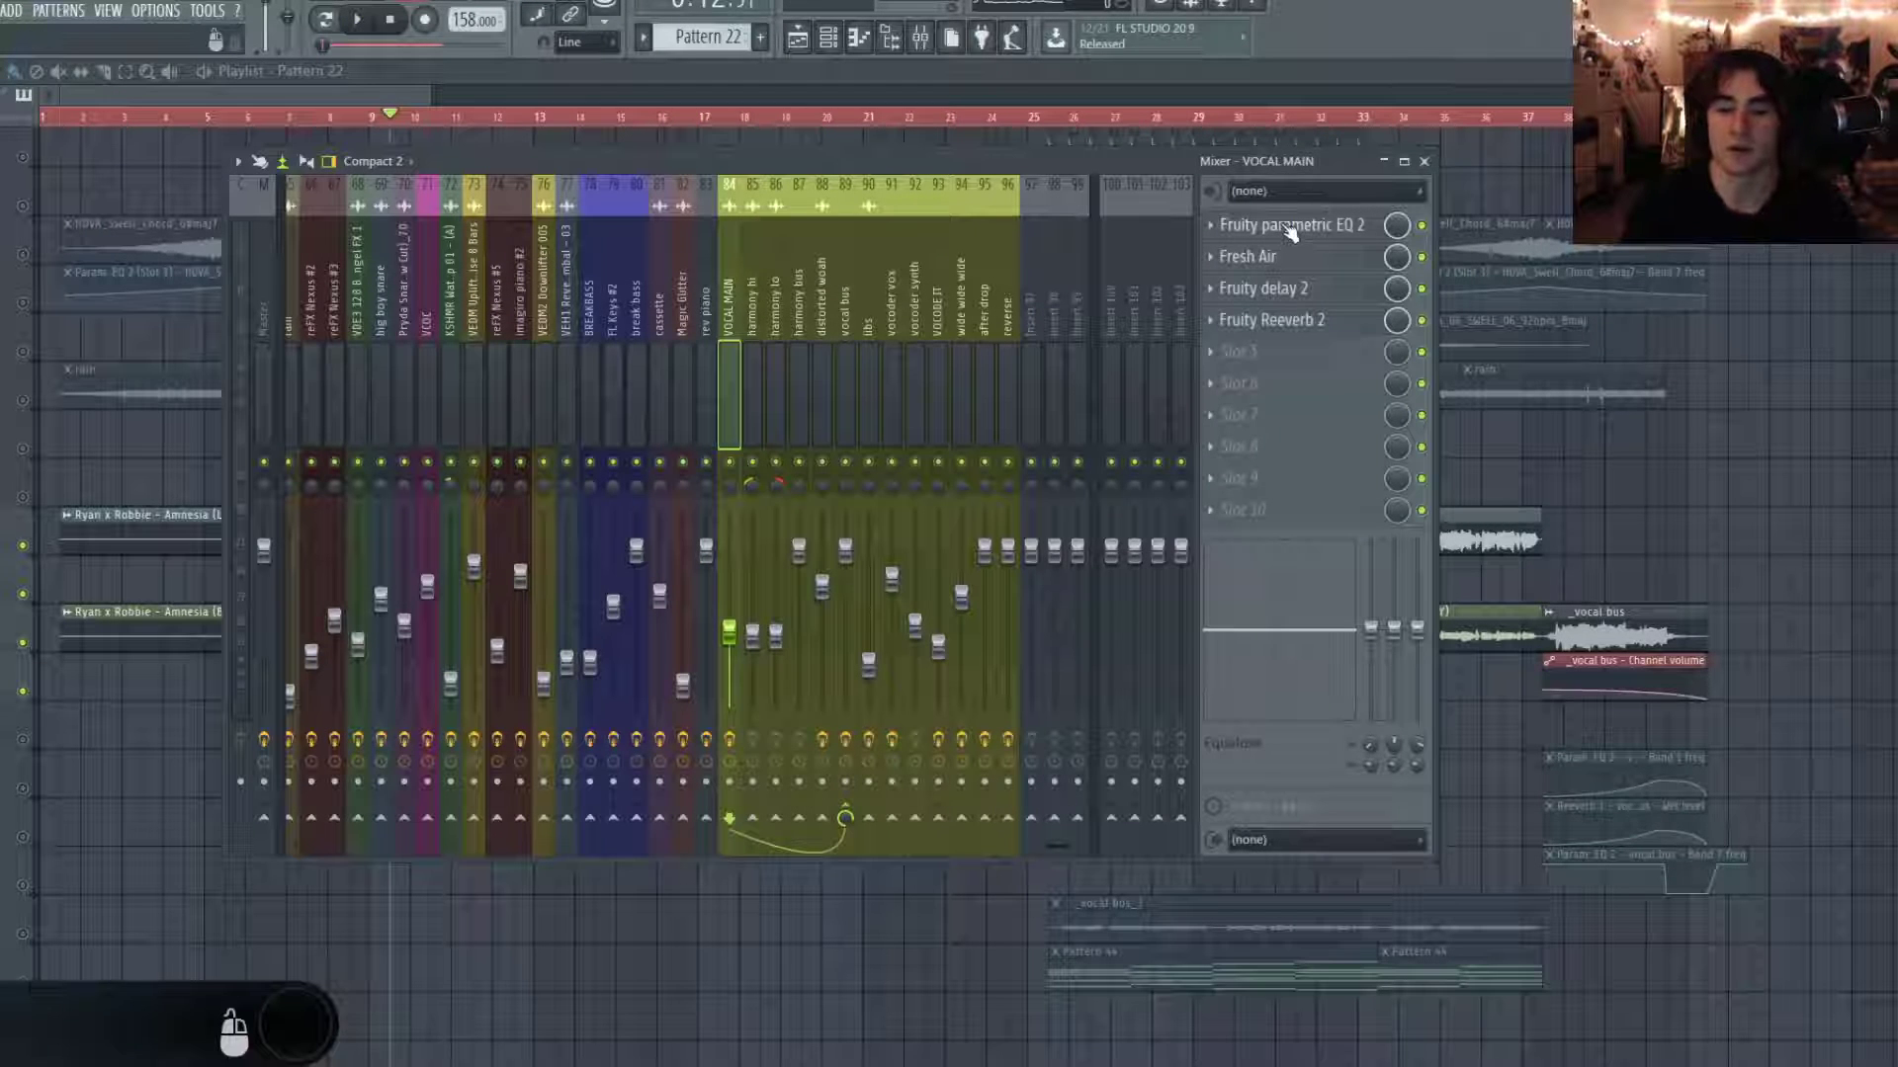
pyautogui.click(1290, 226)
pyautogui.click(1249, 256)
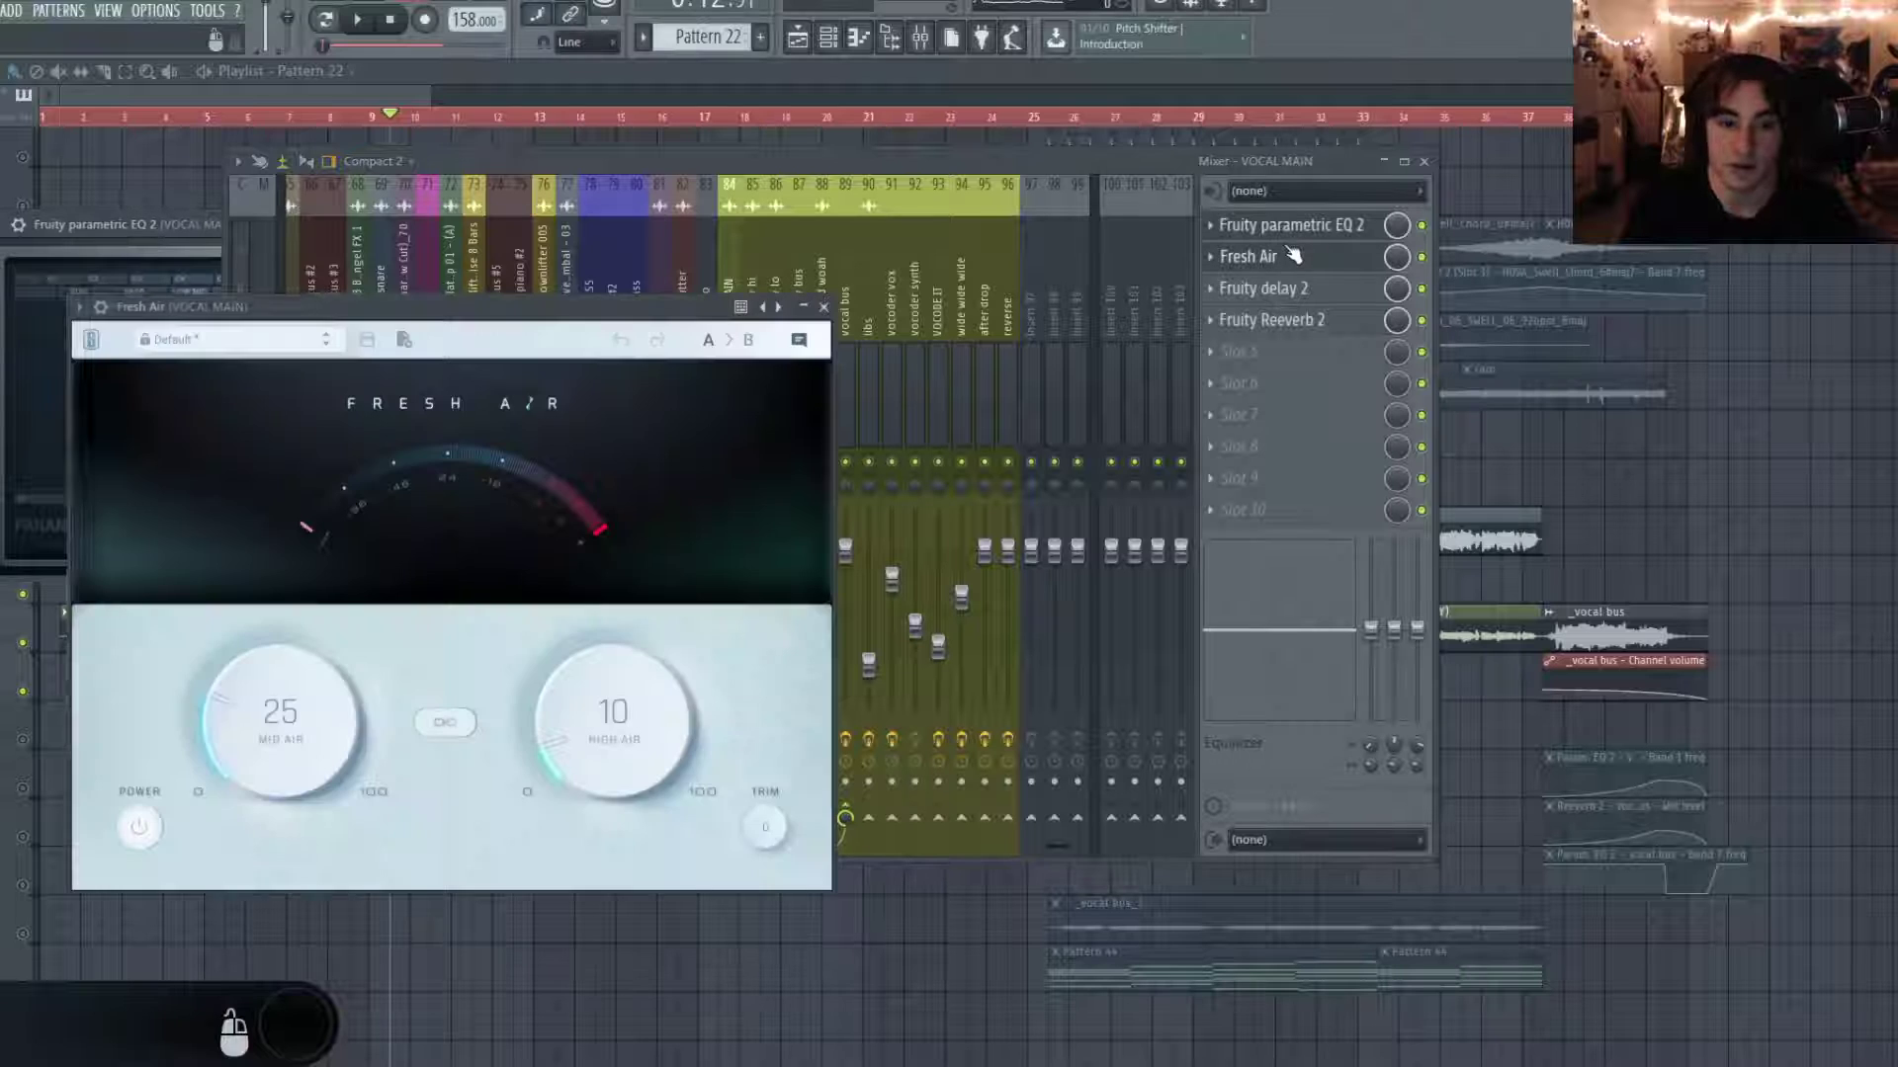
pyautogui.click(1296, 289)
pyautogui.click(1275, 321)
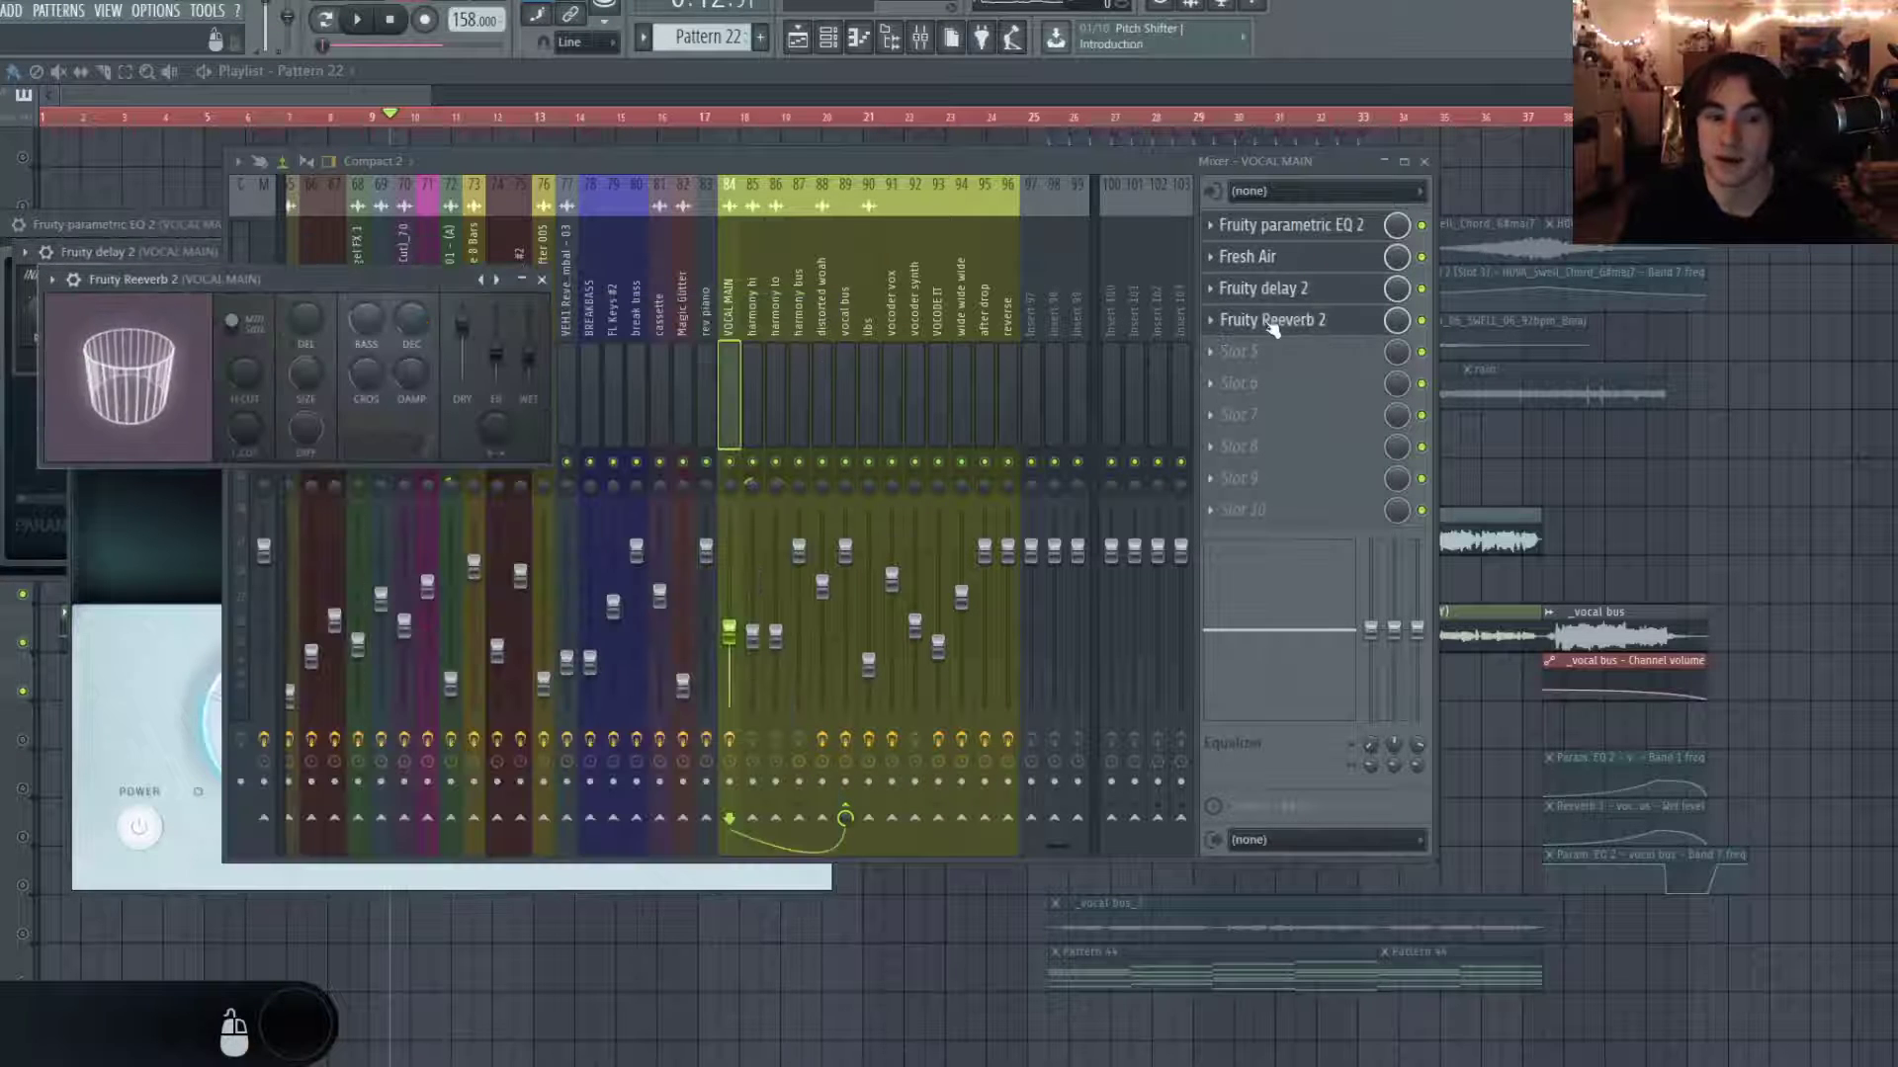
pyautogui.click(790, 204)
pyautogui.press('F12')
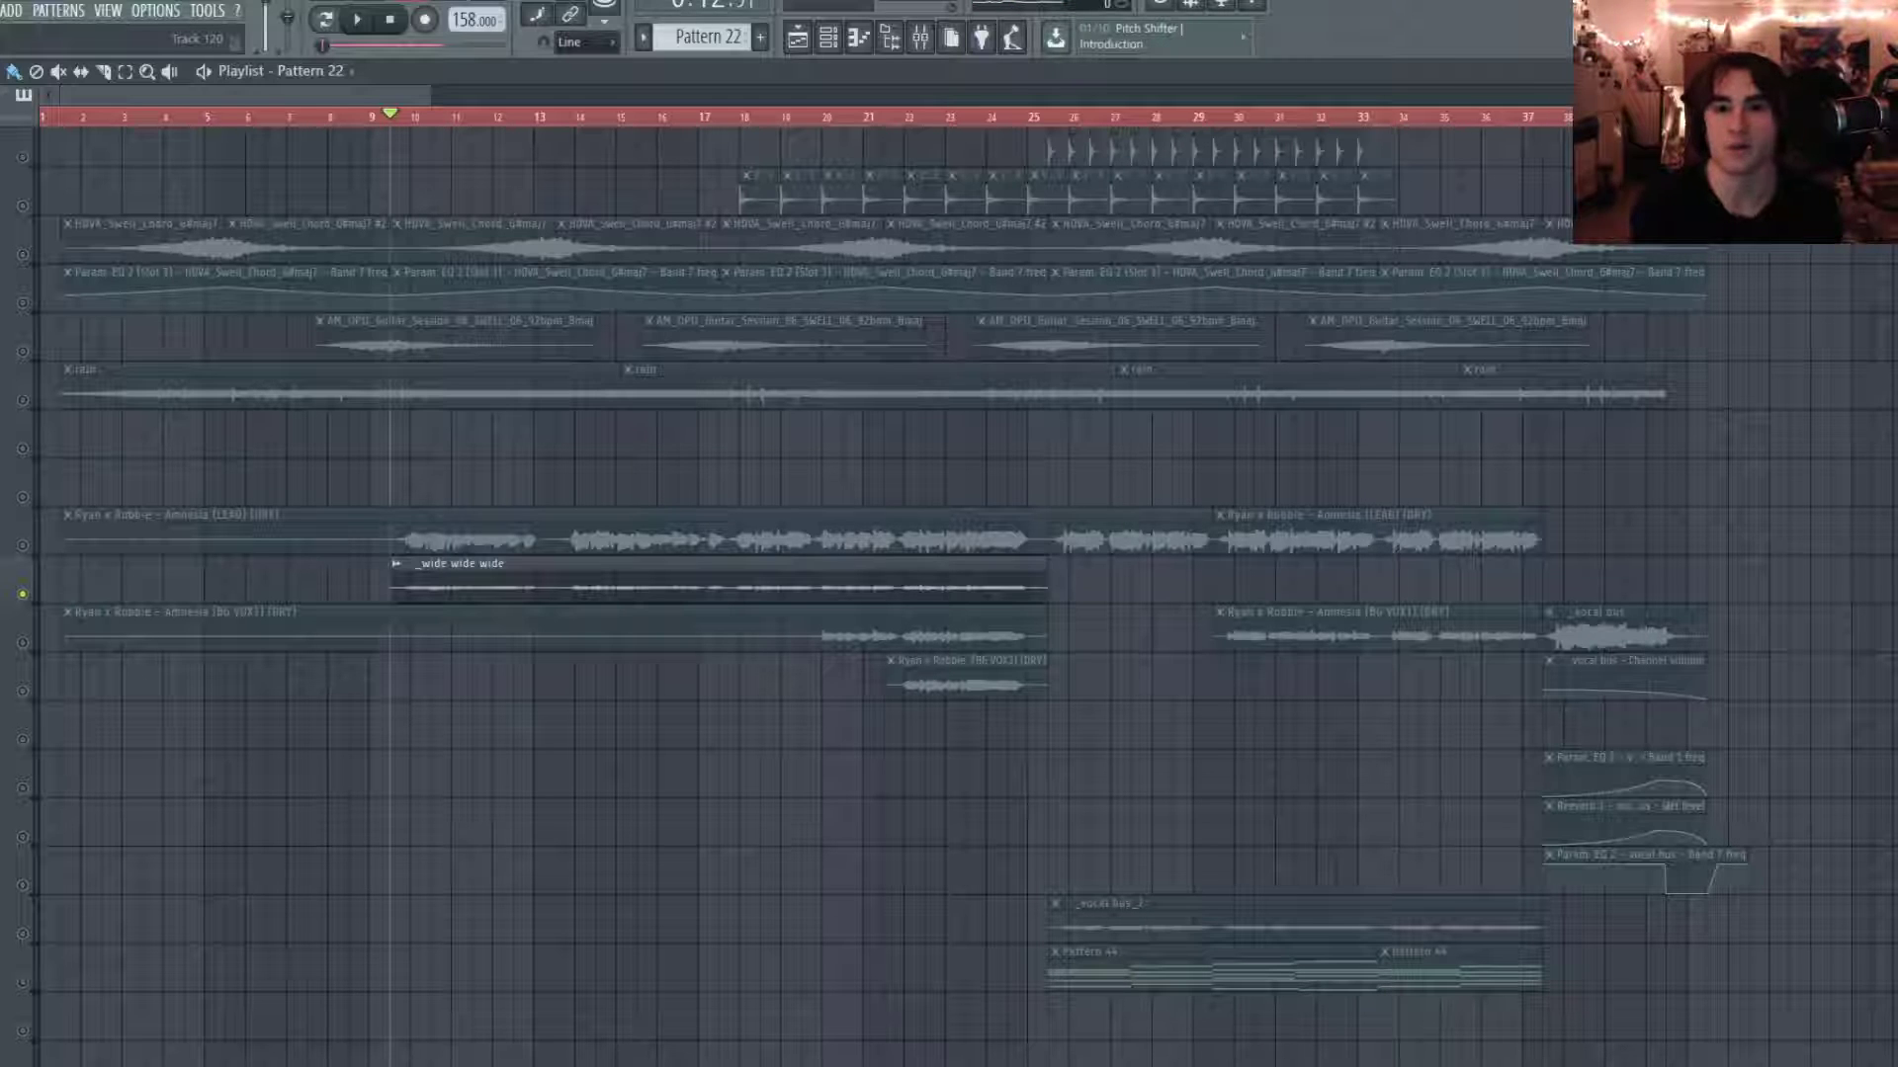
# Audition the soloed _wide wide wide vocal, the full arrangement from bar 17, and the shaker, drum loop and snap tracks.
pyautogui.press('space')
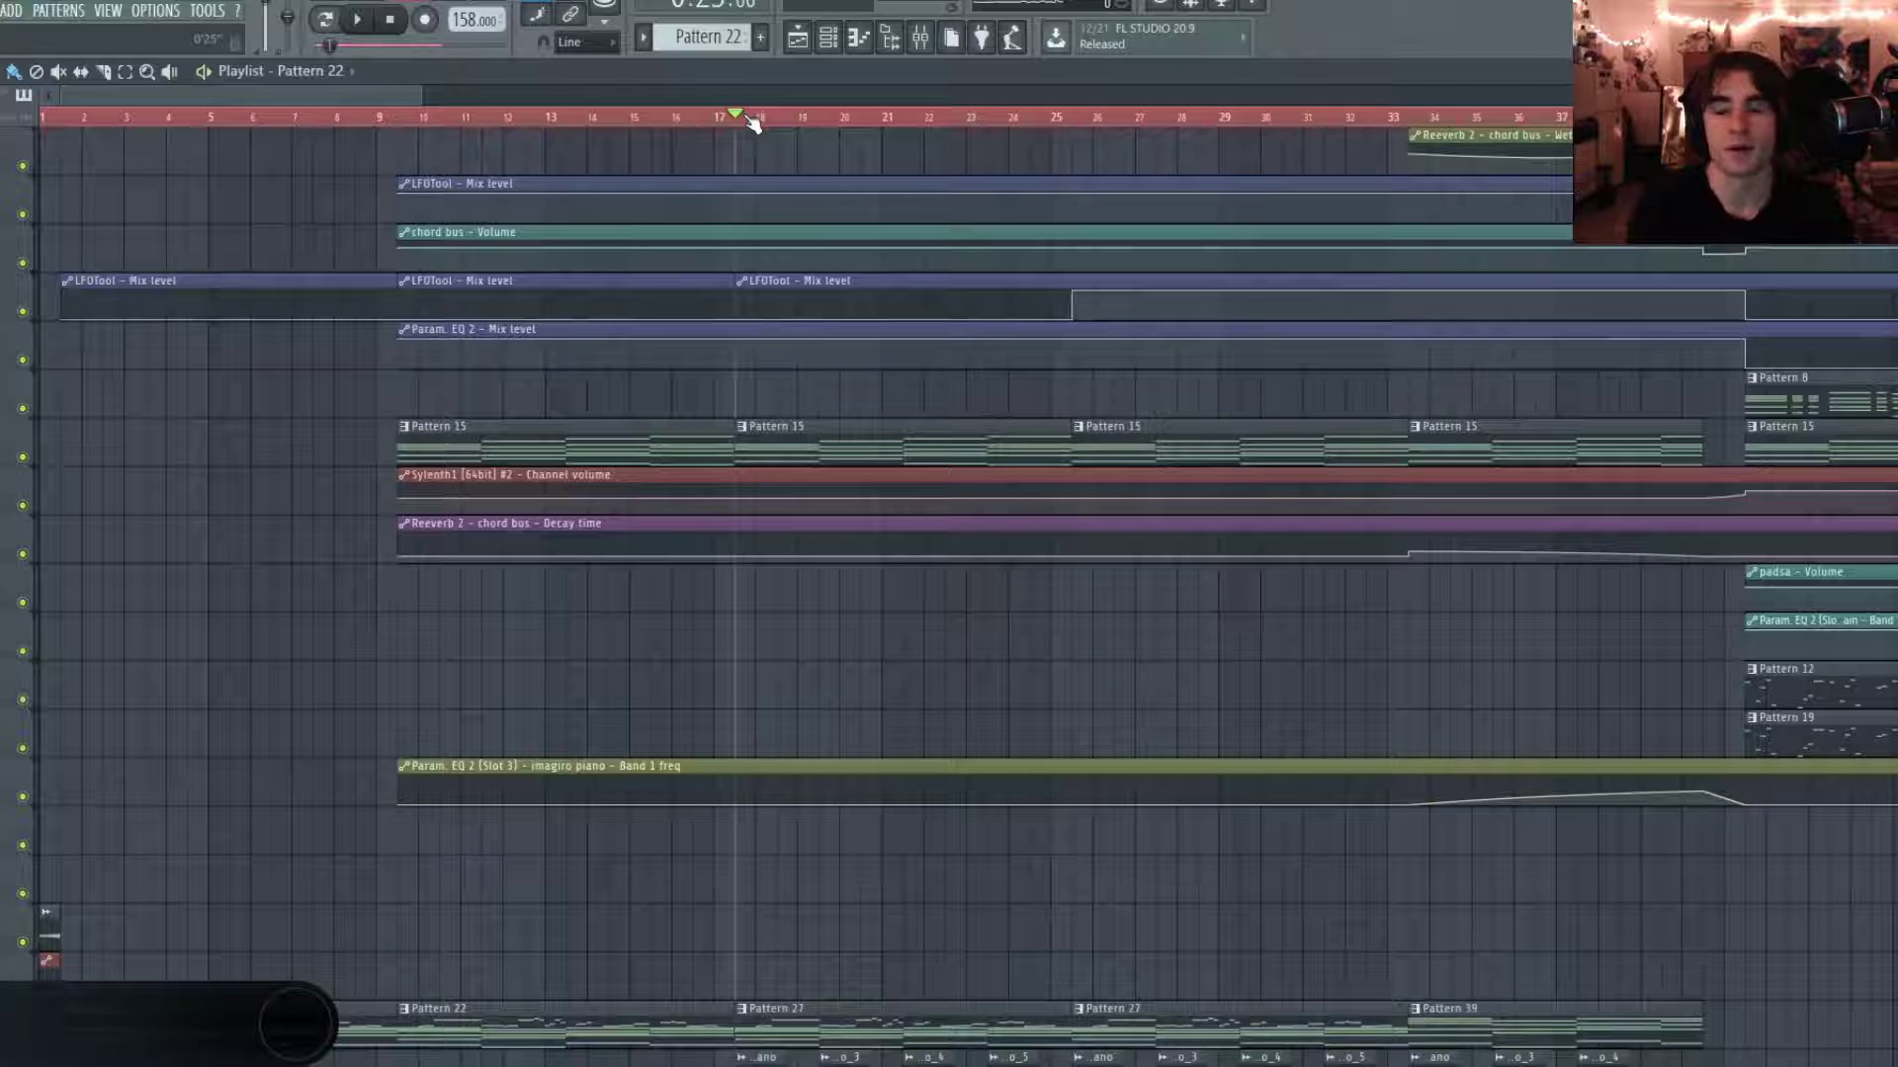
pyautogui.press('space')
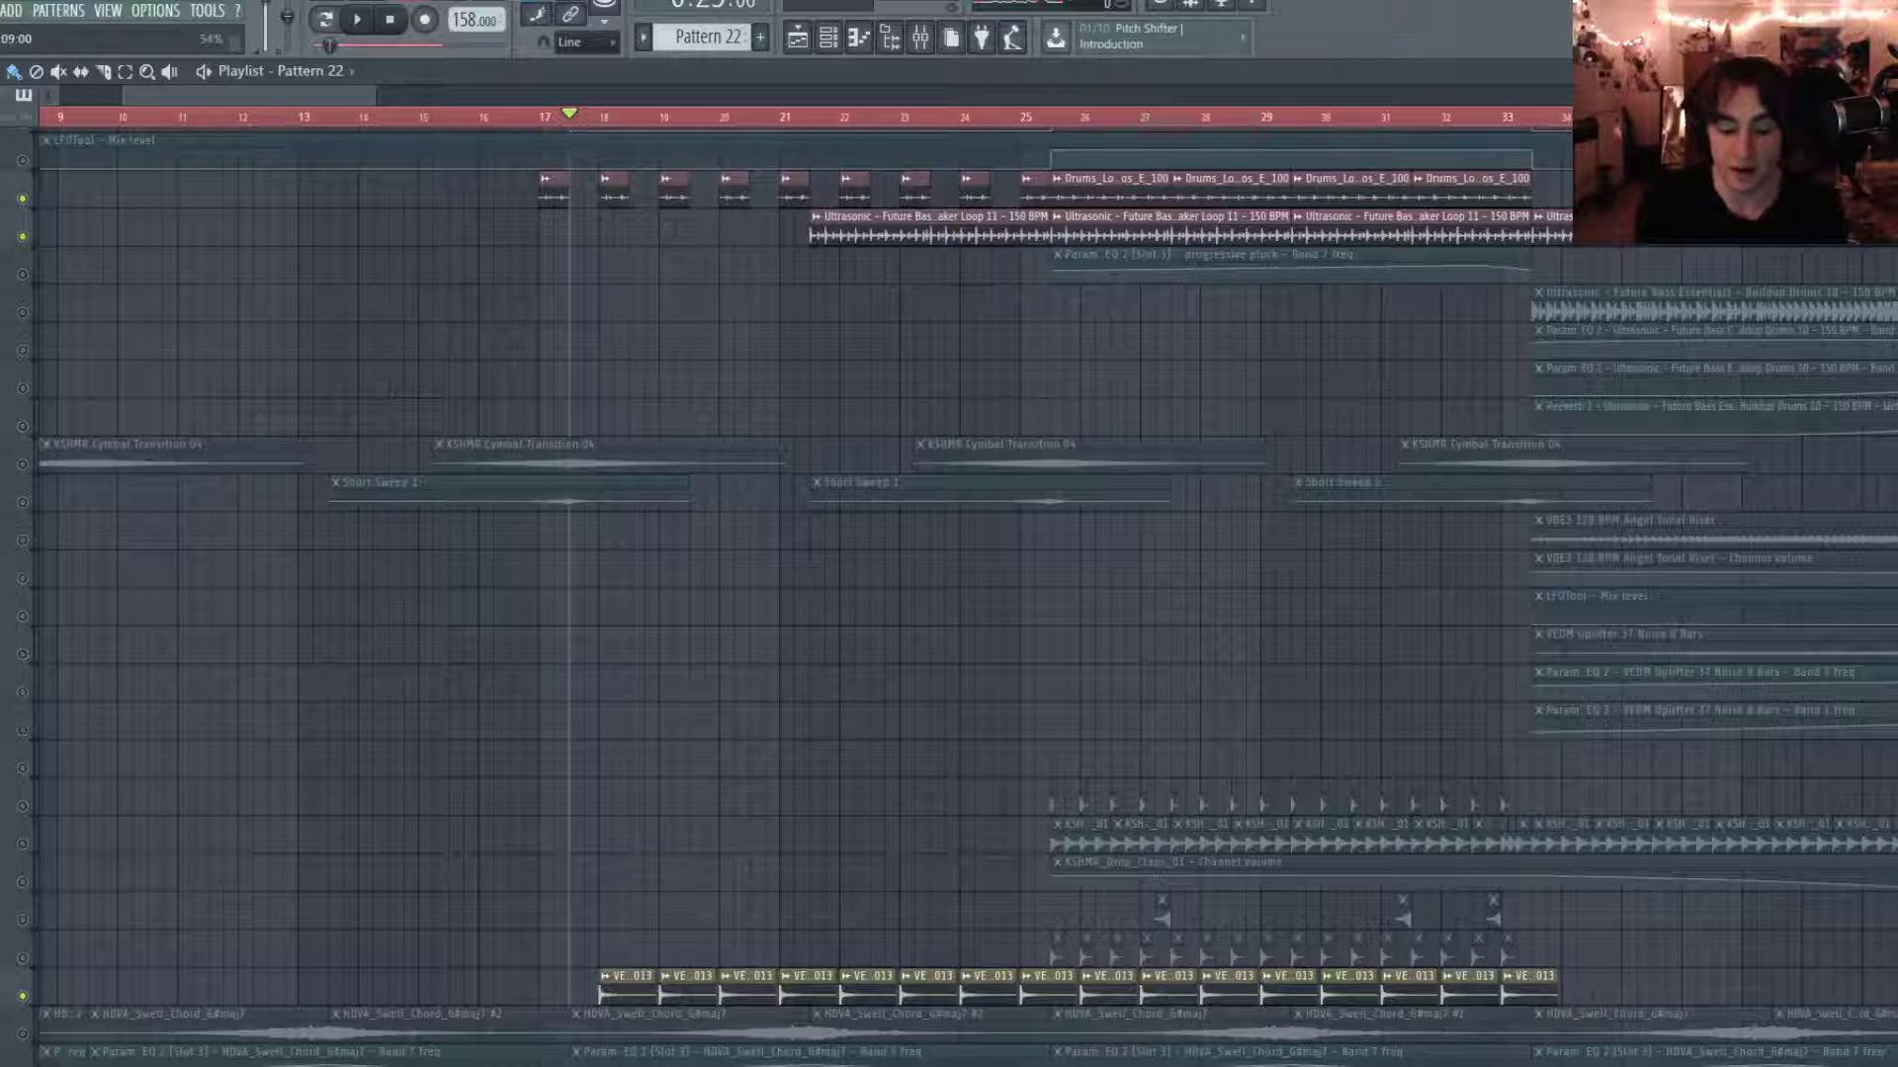
pyautogui.click(795, 117)
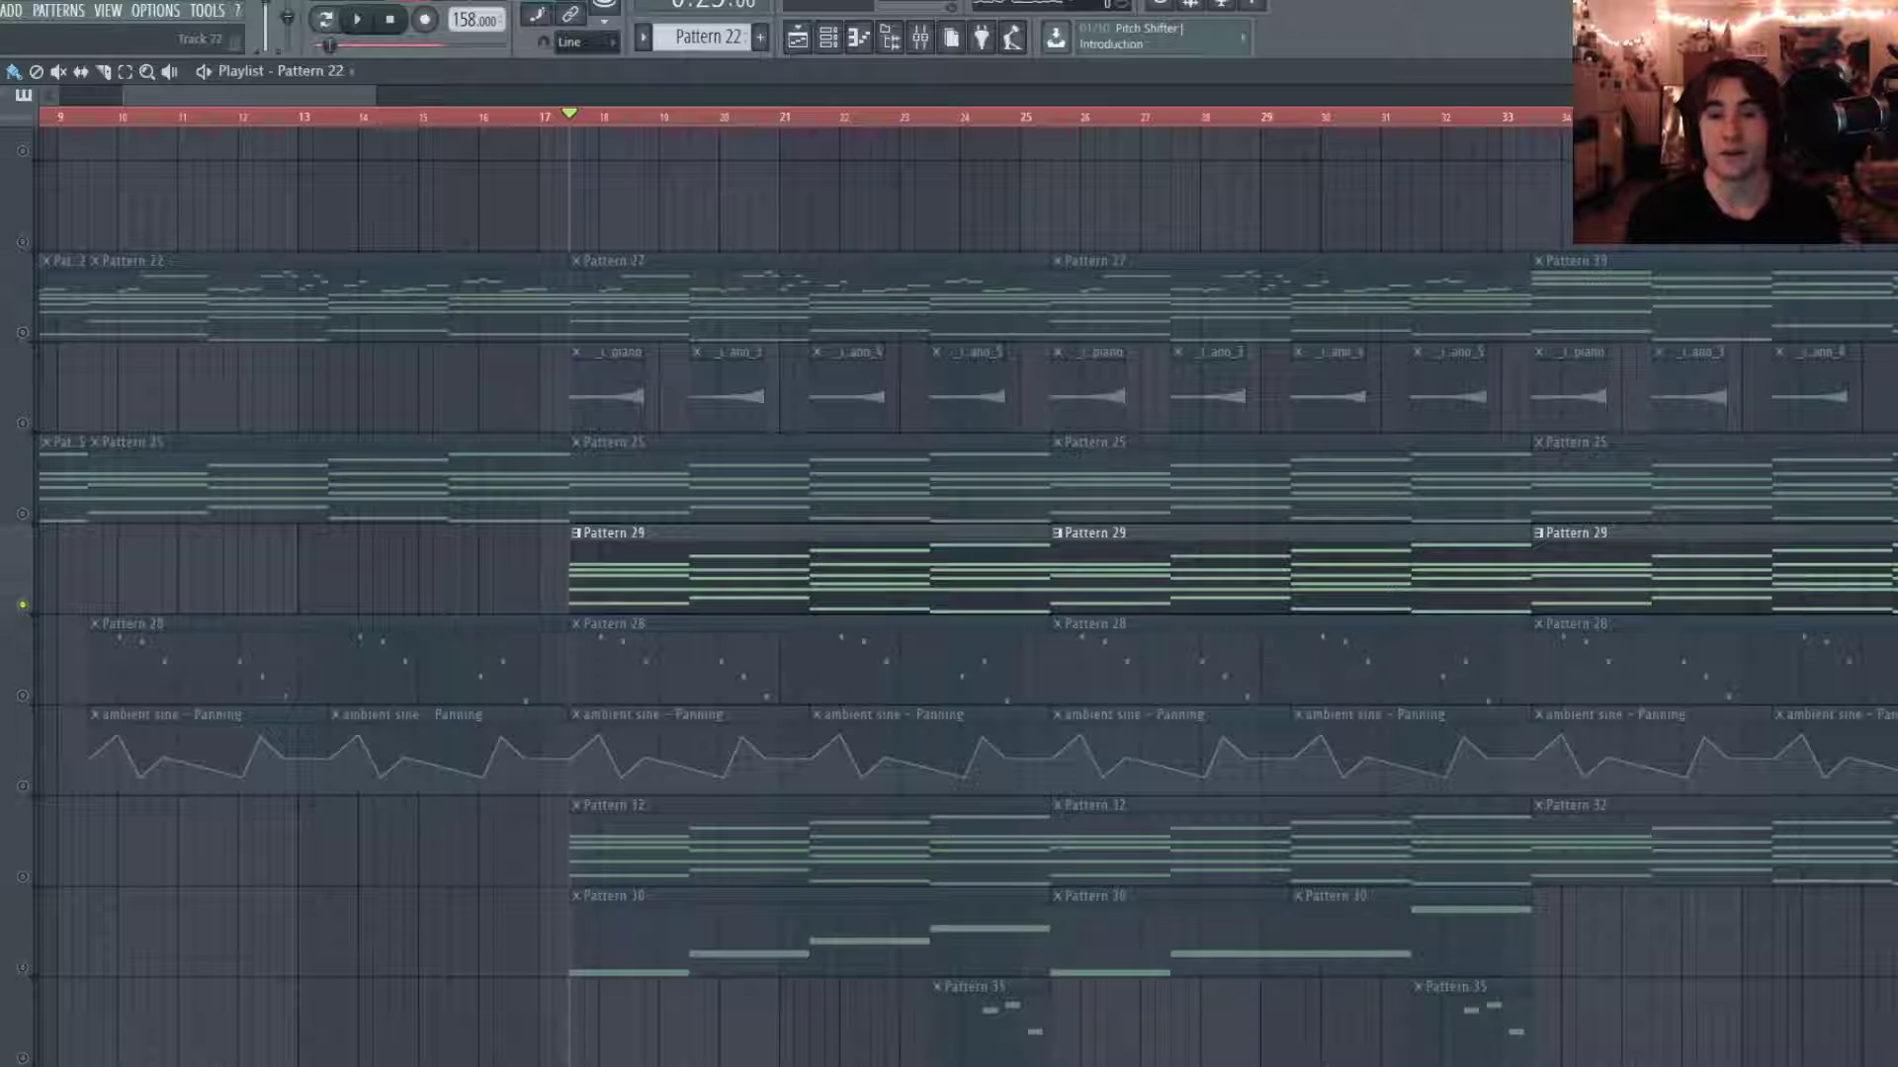
# Audition the melodic layers from bar 17: Pattern 29, the imagiro piano clips alone and with Pattern 27, and Pattern 35.
pyautogui.press('space')
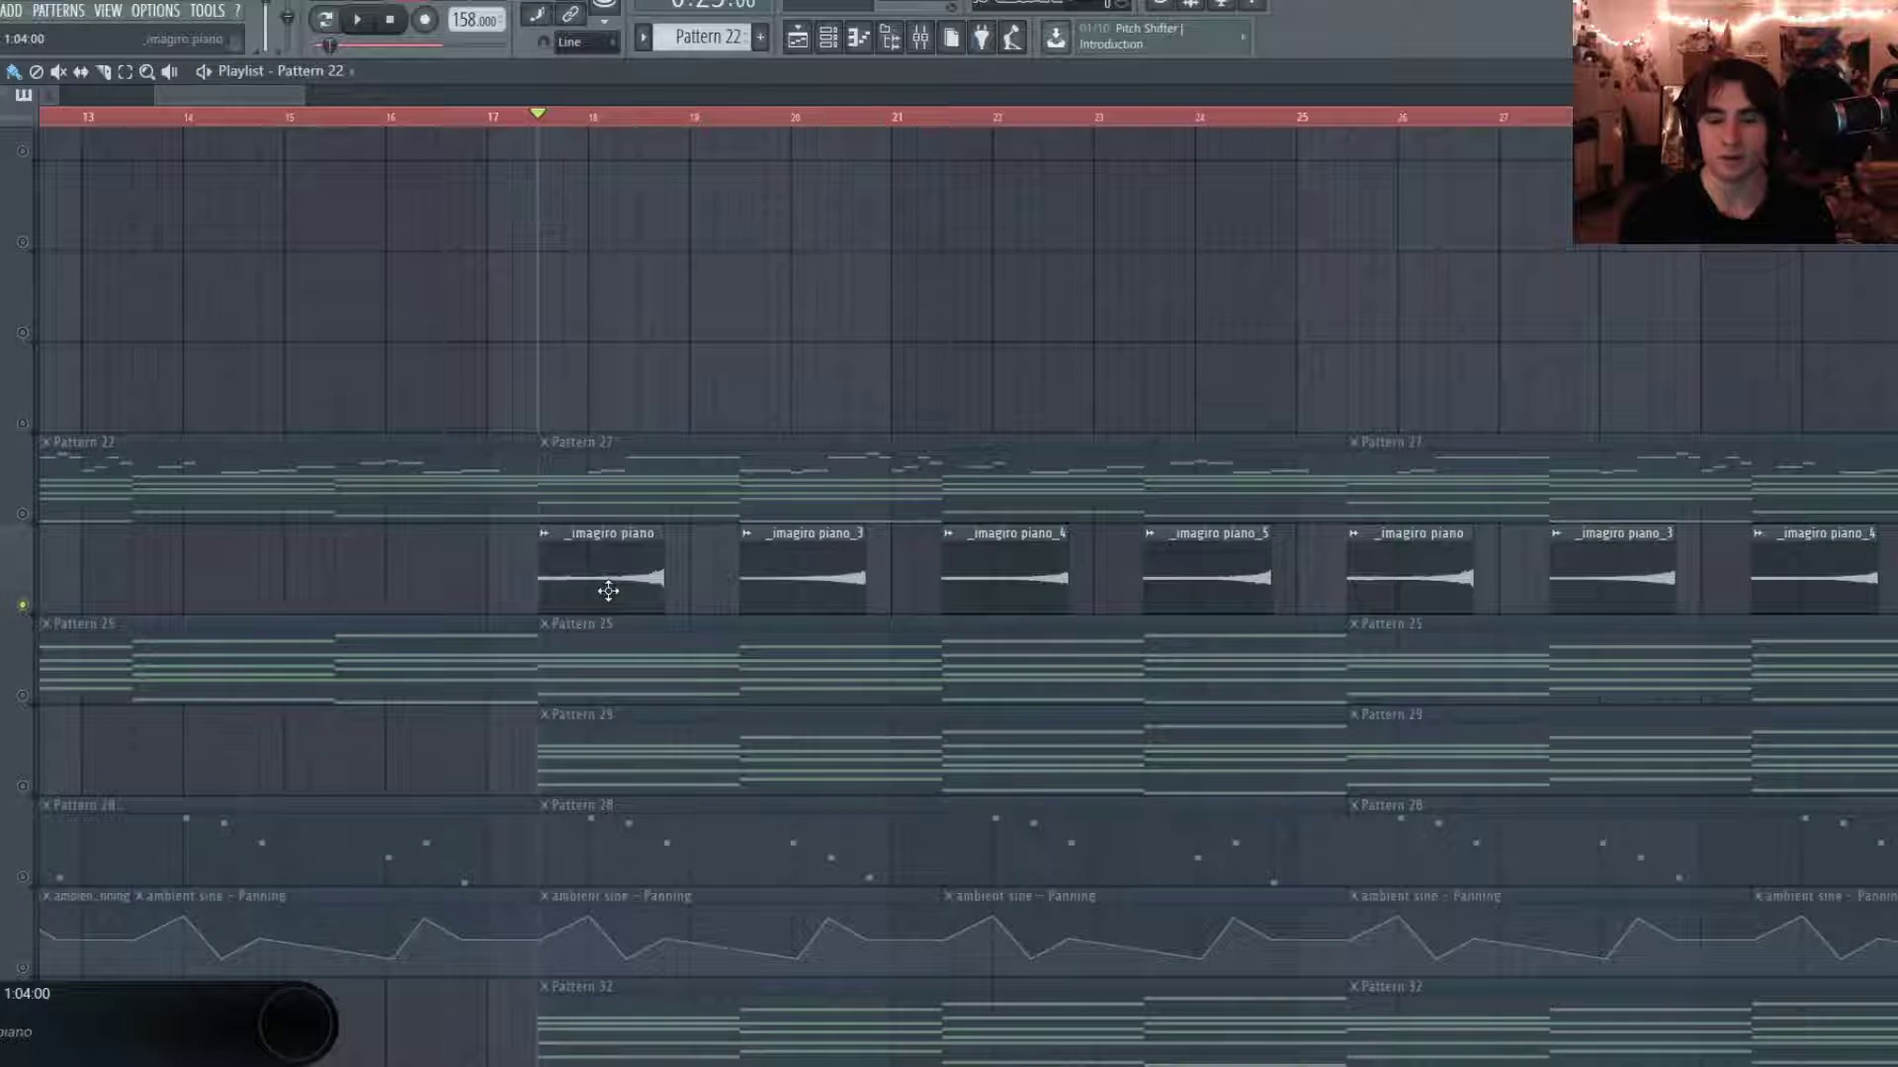
pyautogui.press('space')
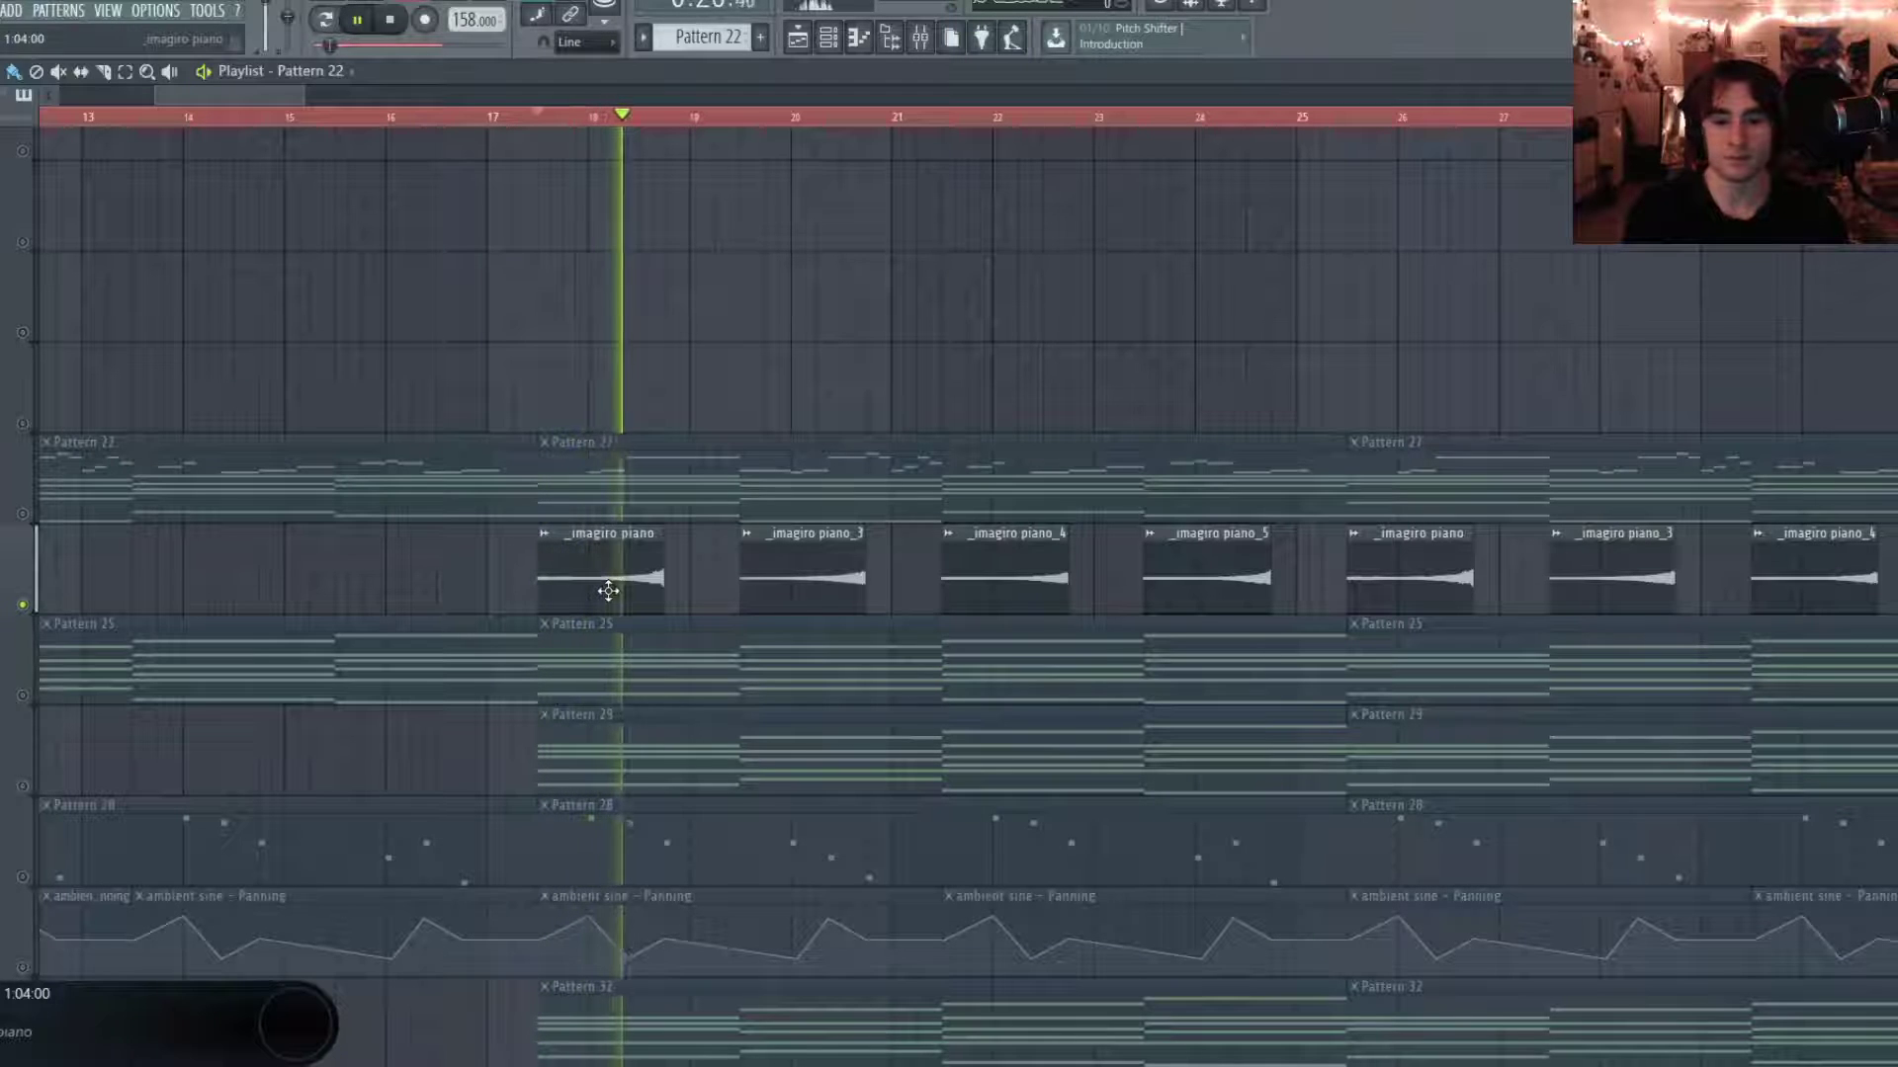
pyautogui.press('space')
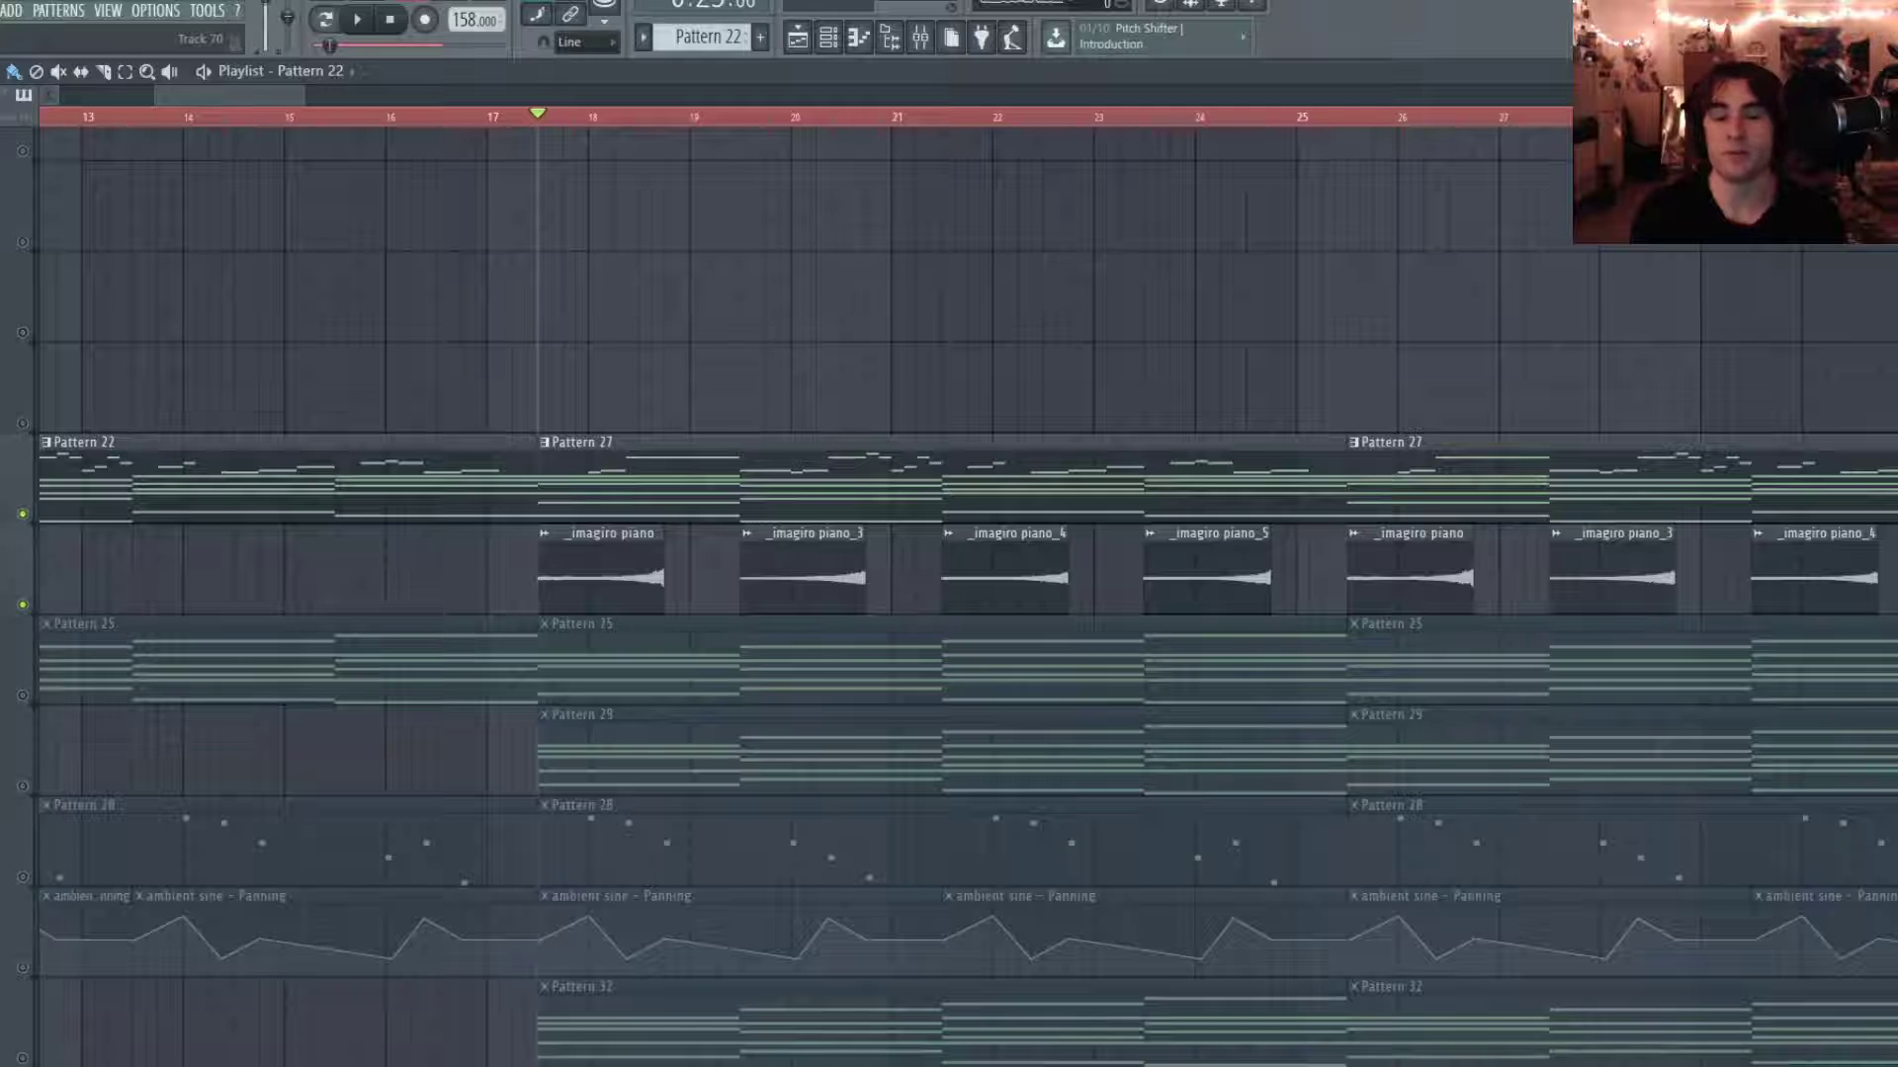
pyautogui.press('space')
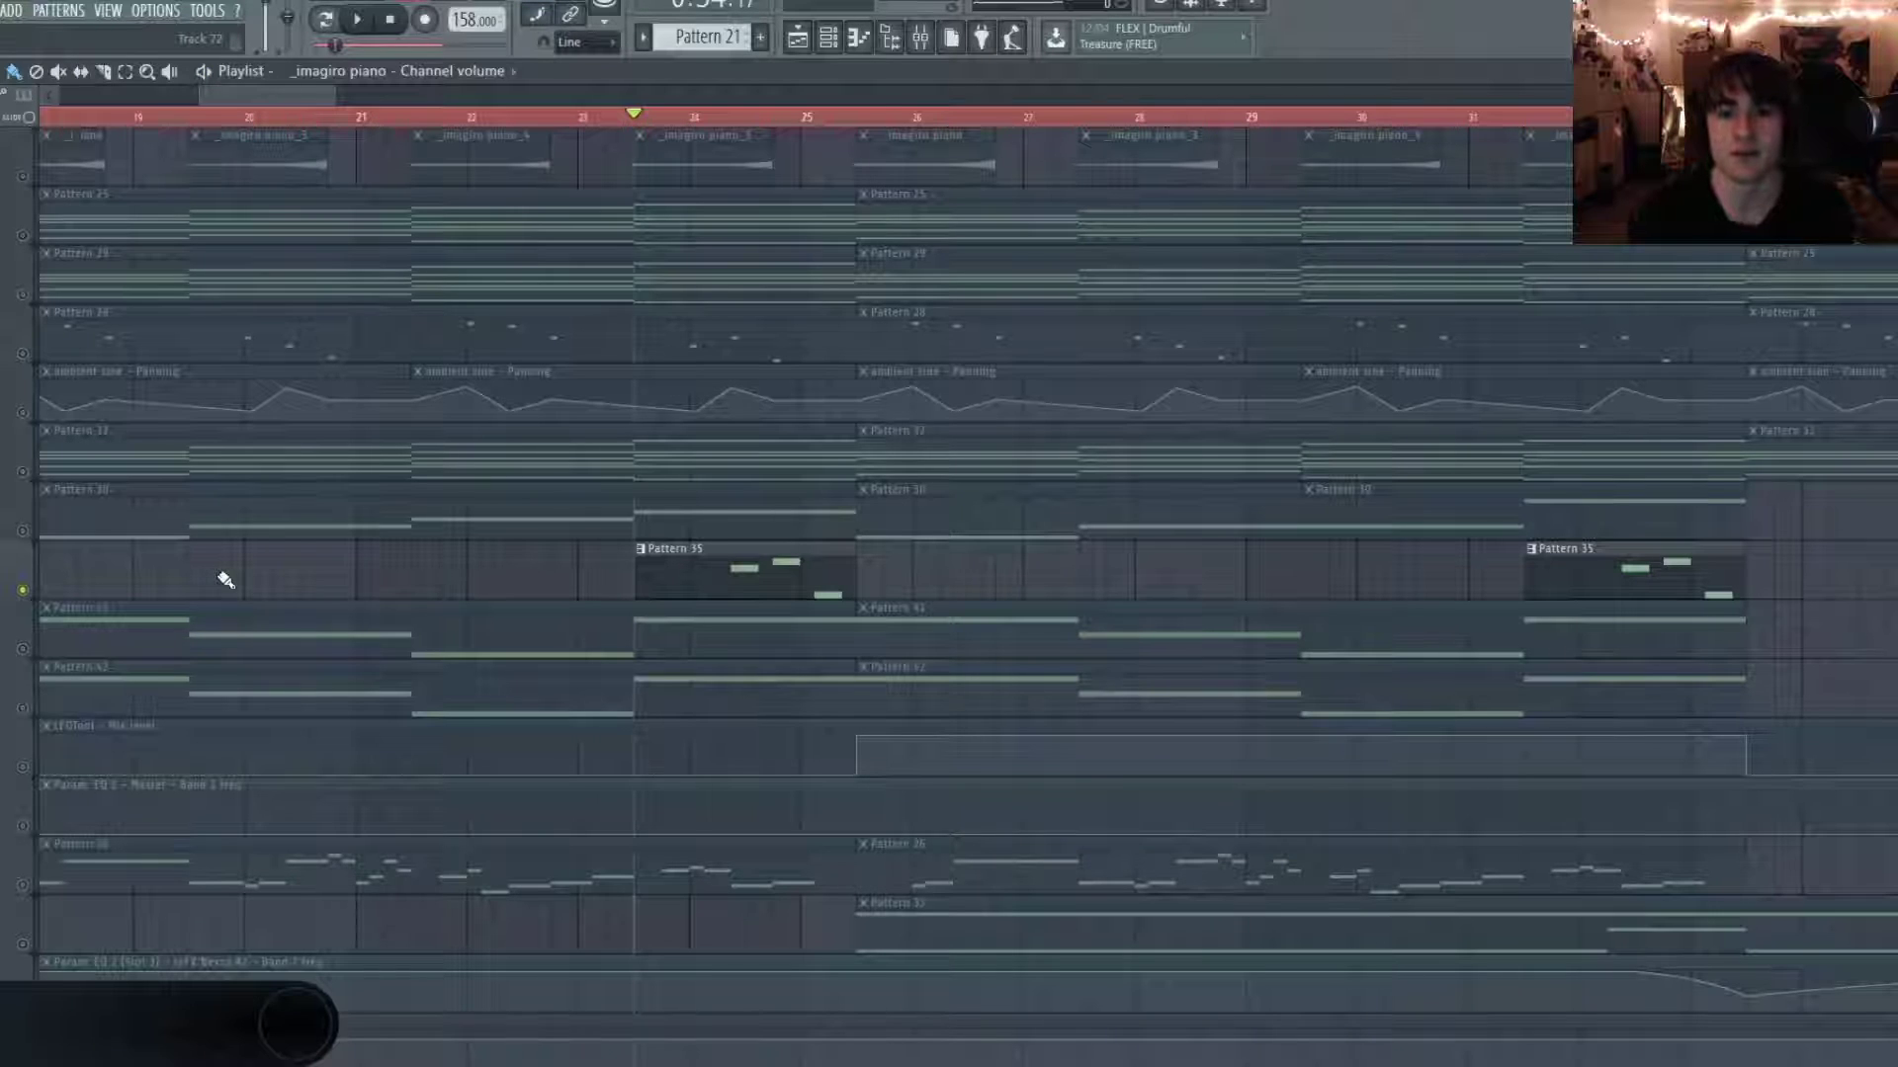
pyautogui.press('space')
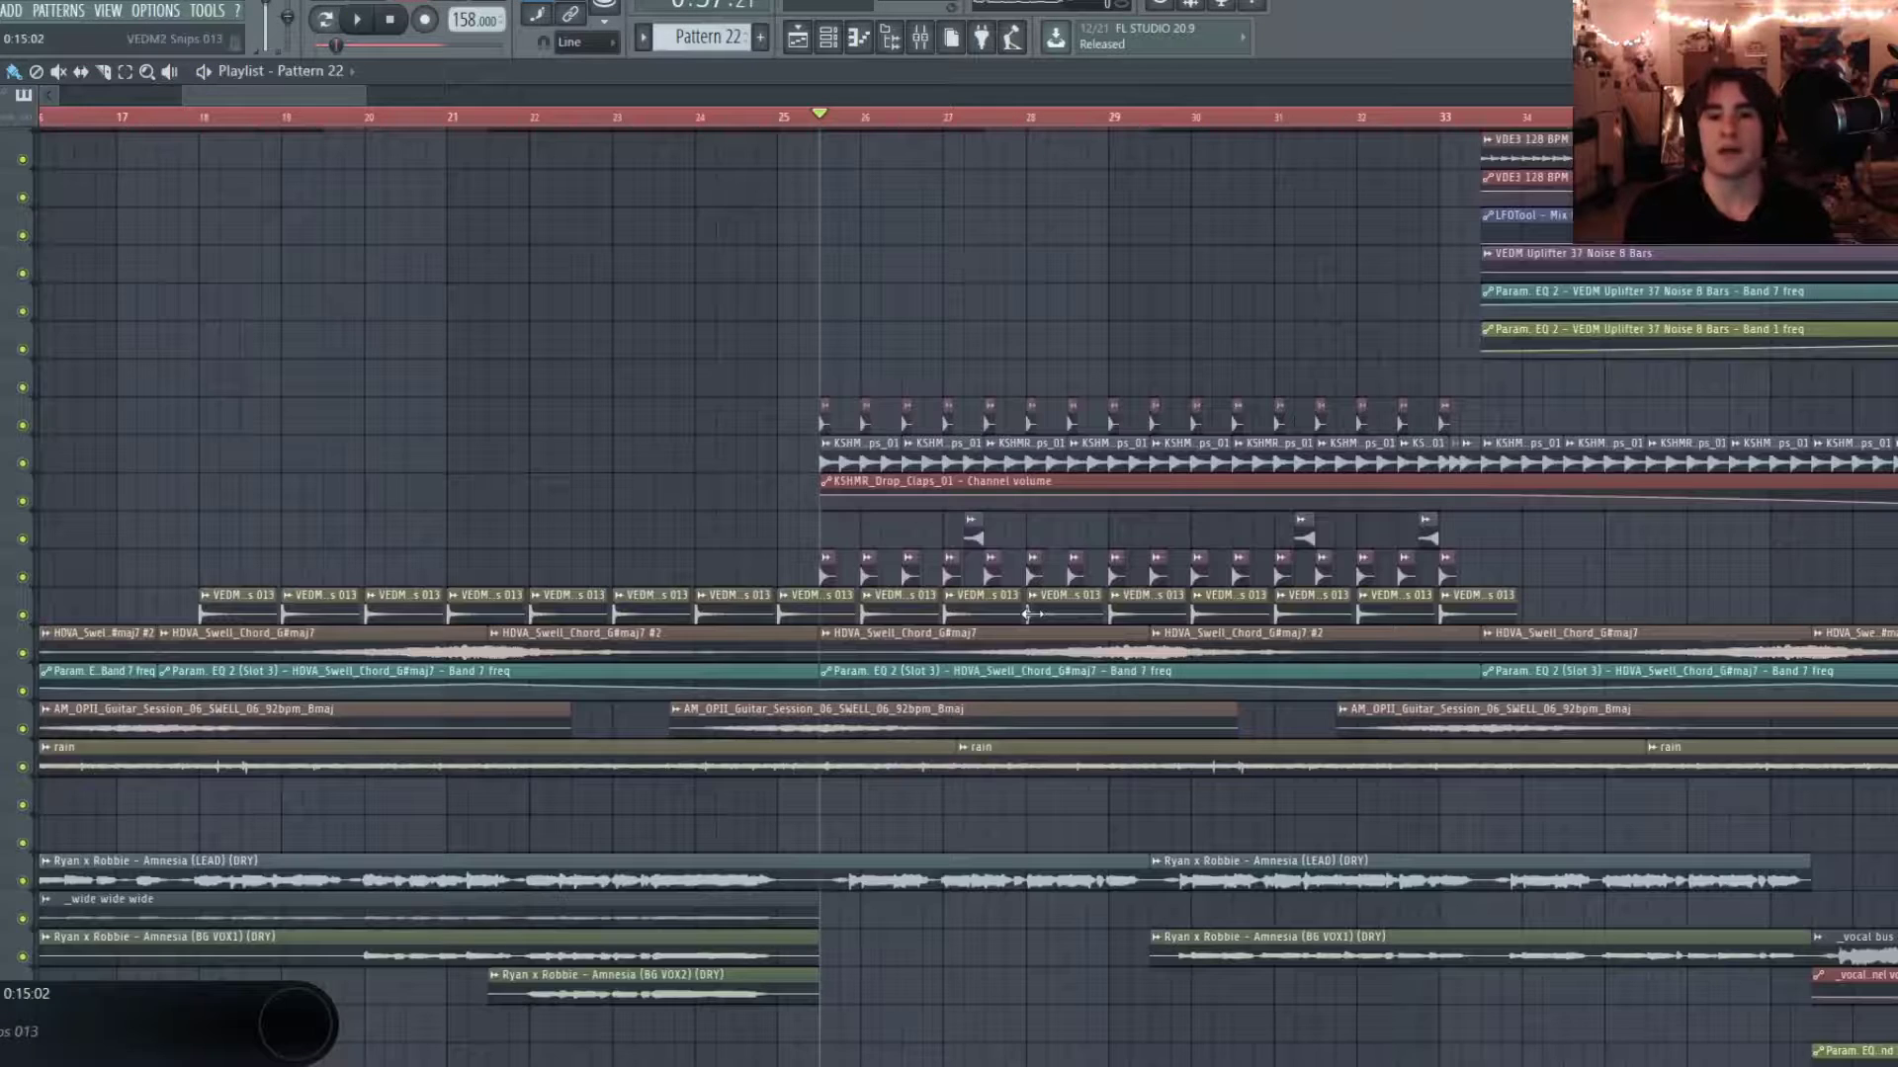
# Audition the section from bar 25: the full arrangement, Pattern 33 with its automation, and the KSHMR claps with drums.
pyautogui.press('space')
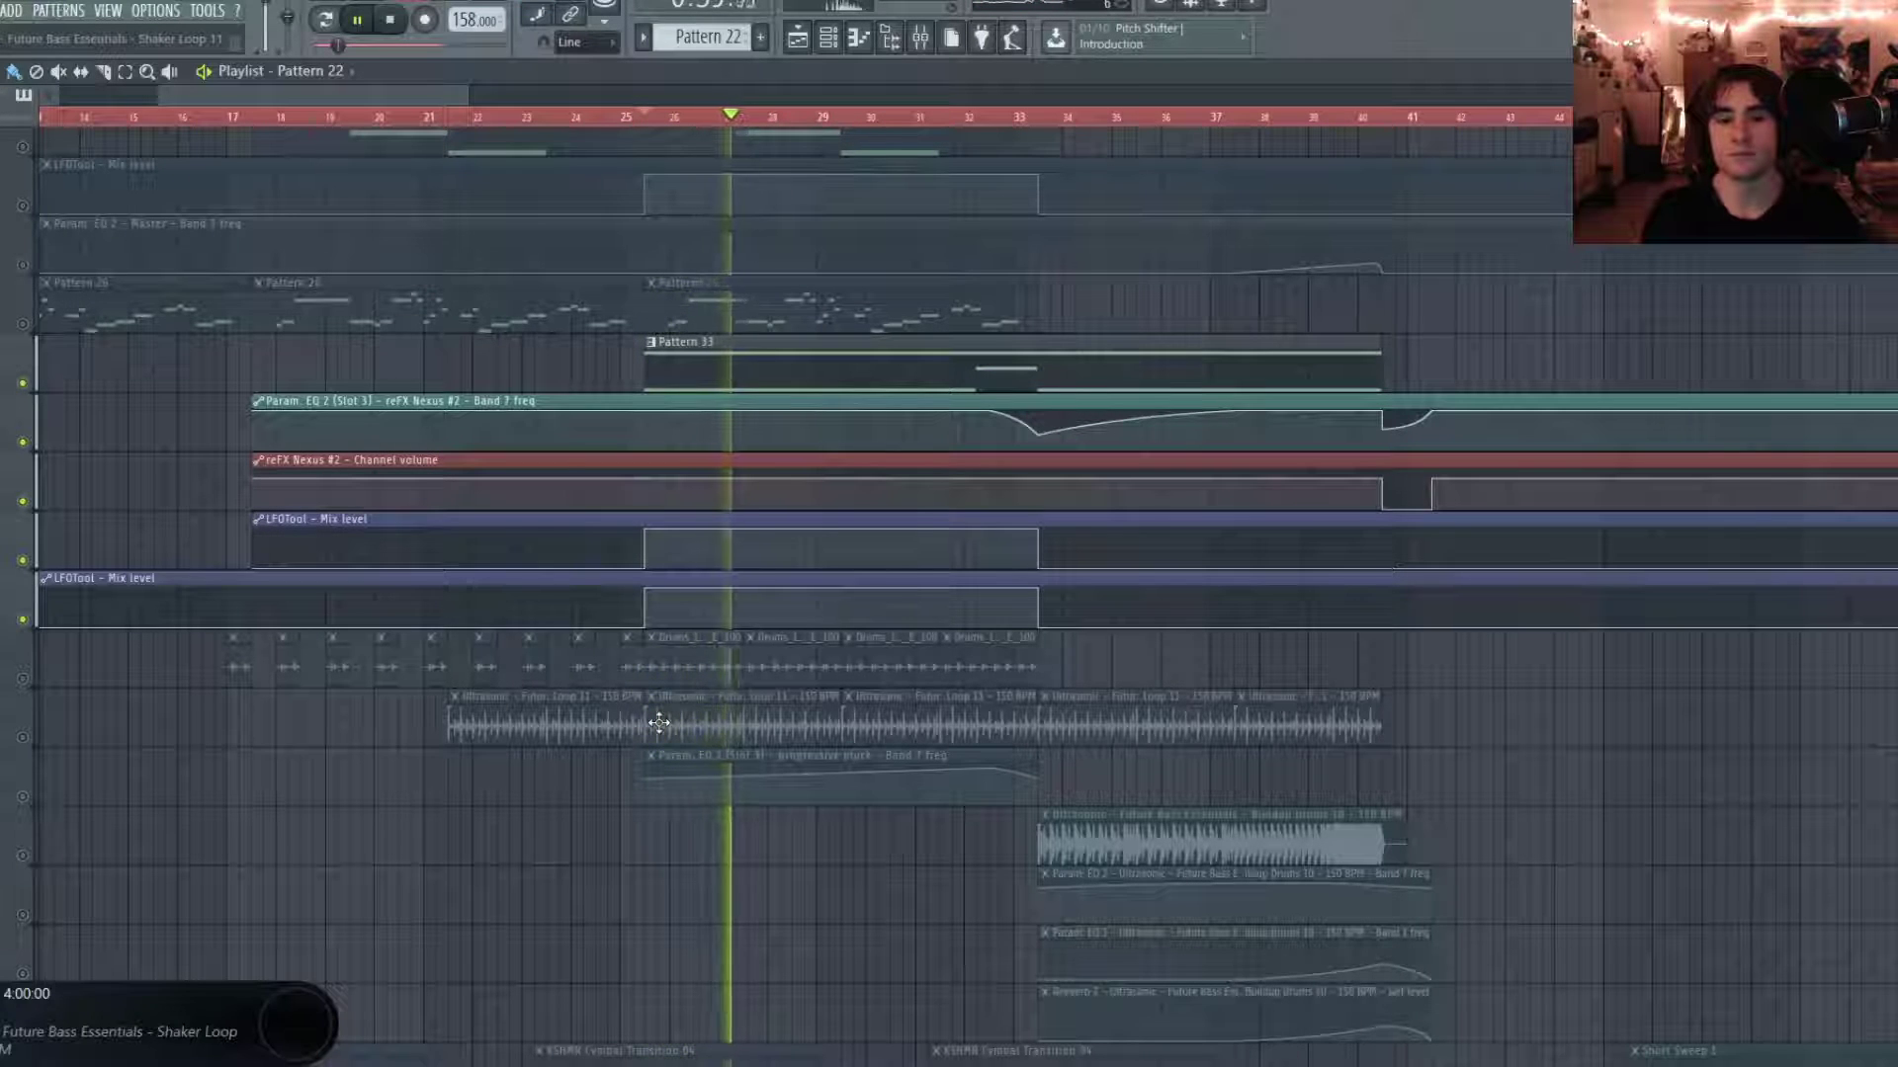
pyautogui.press('space')
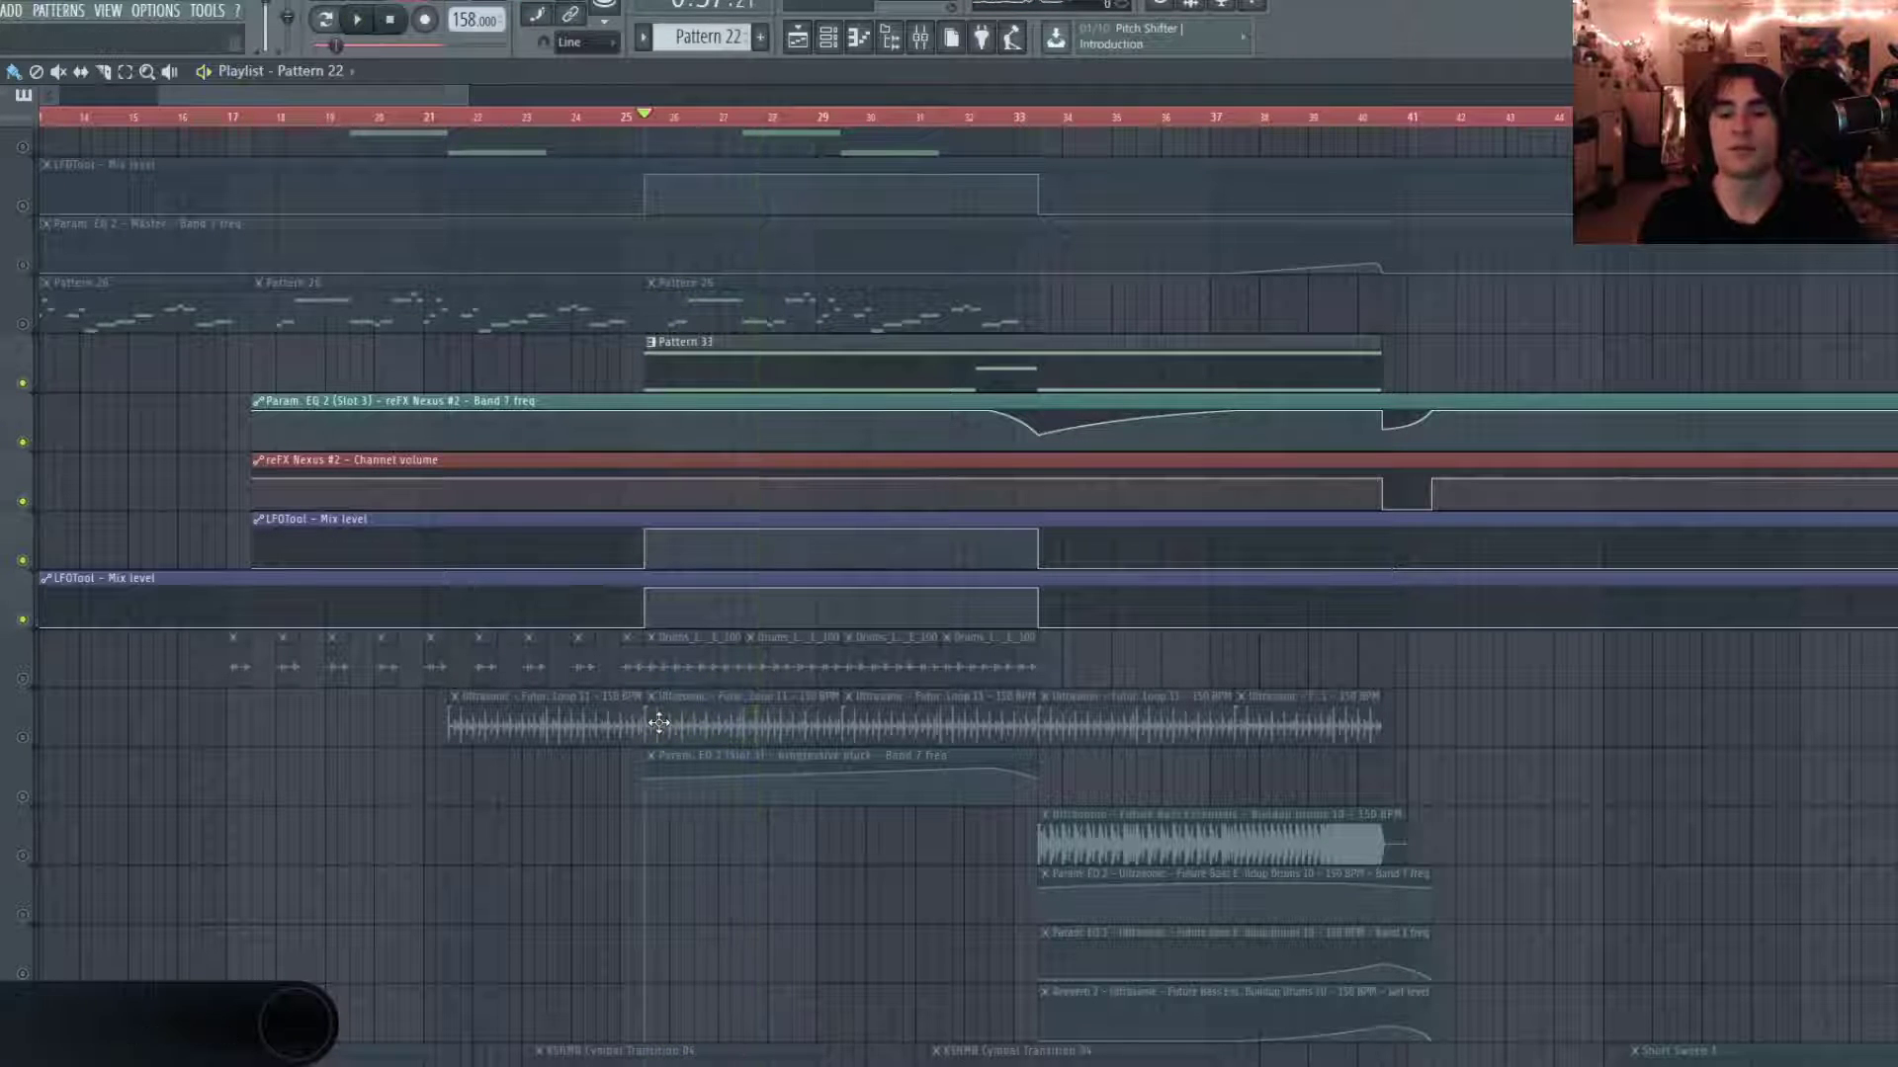
pyautogui.scroll(-15, 663, 686)
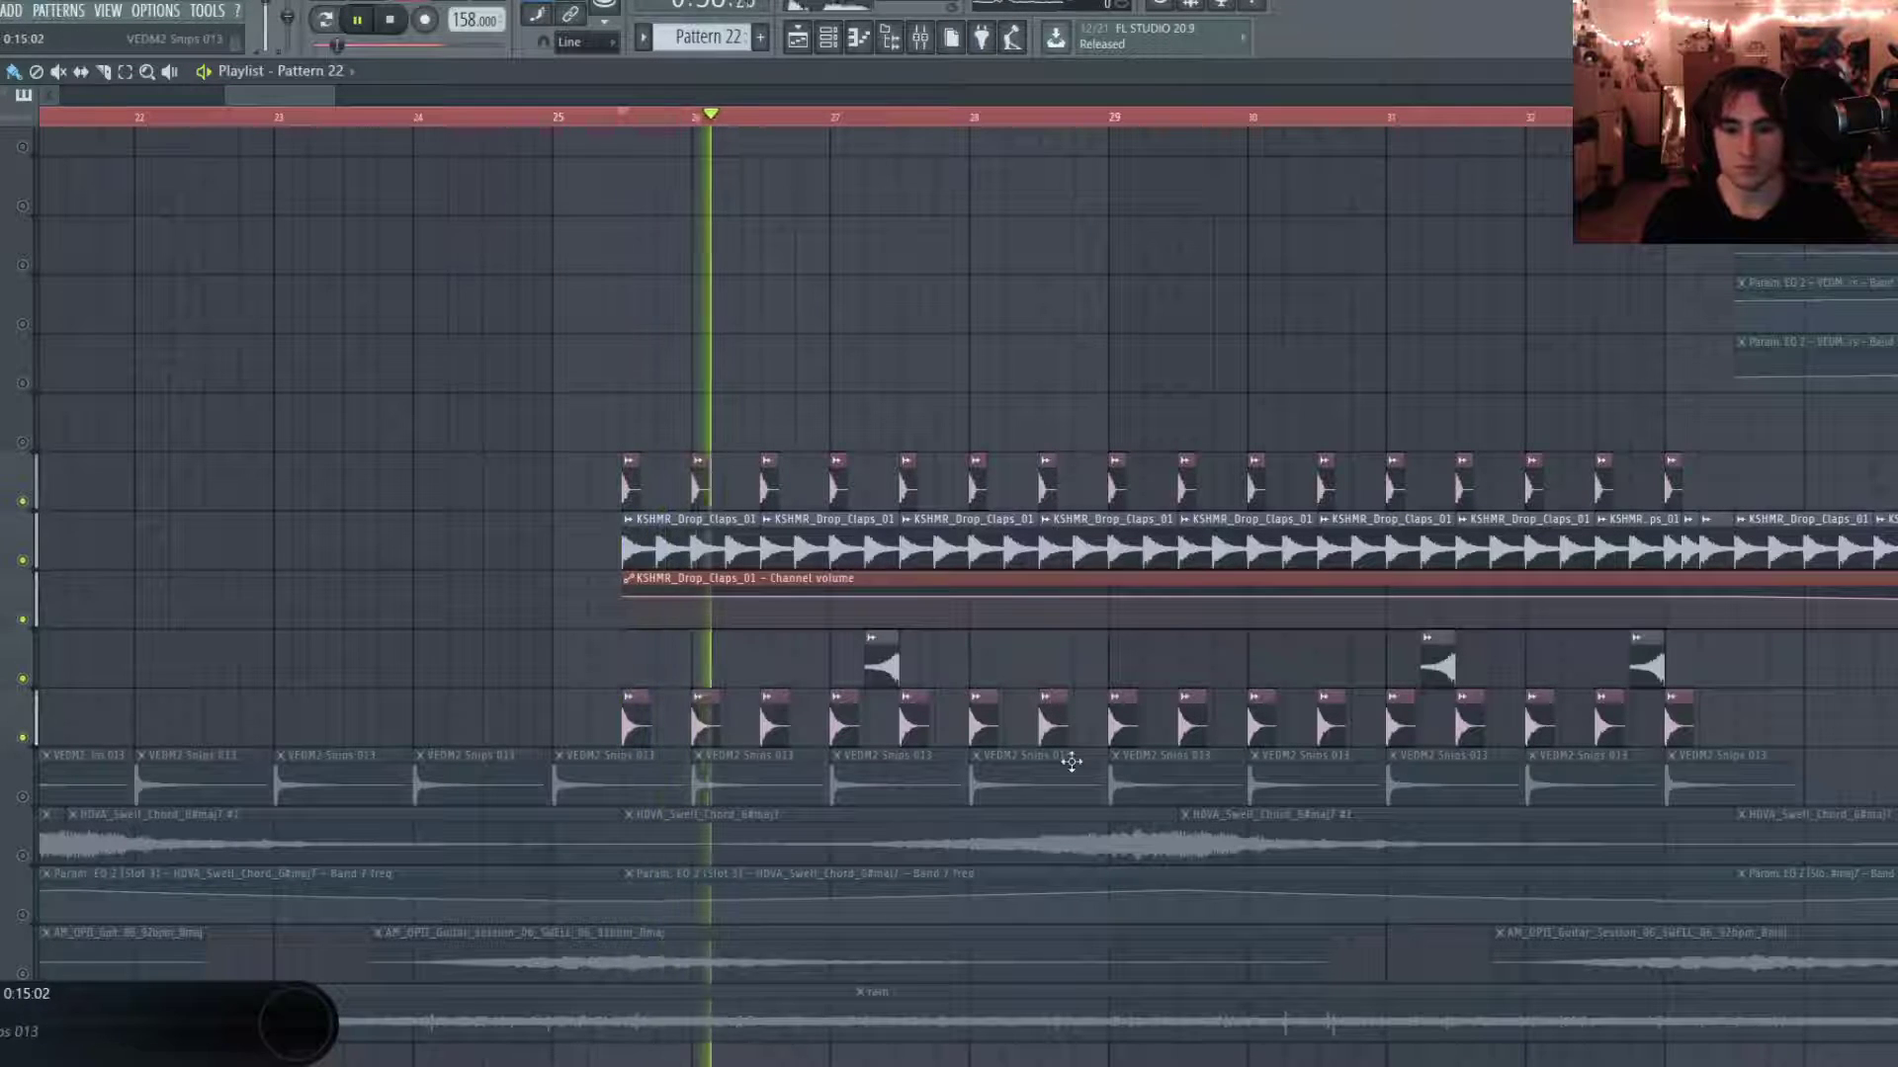
pyautogui.scroll(-1, 1071, 767)
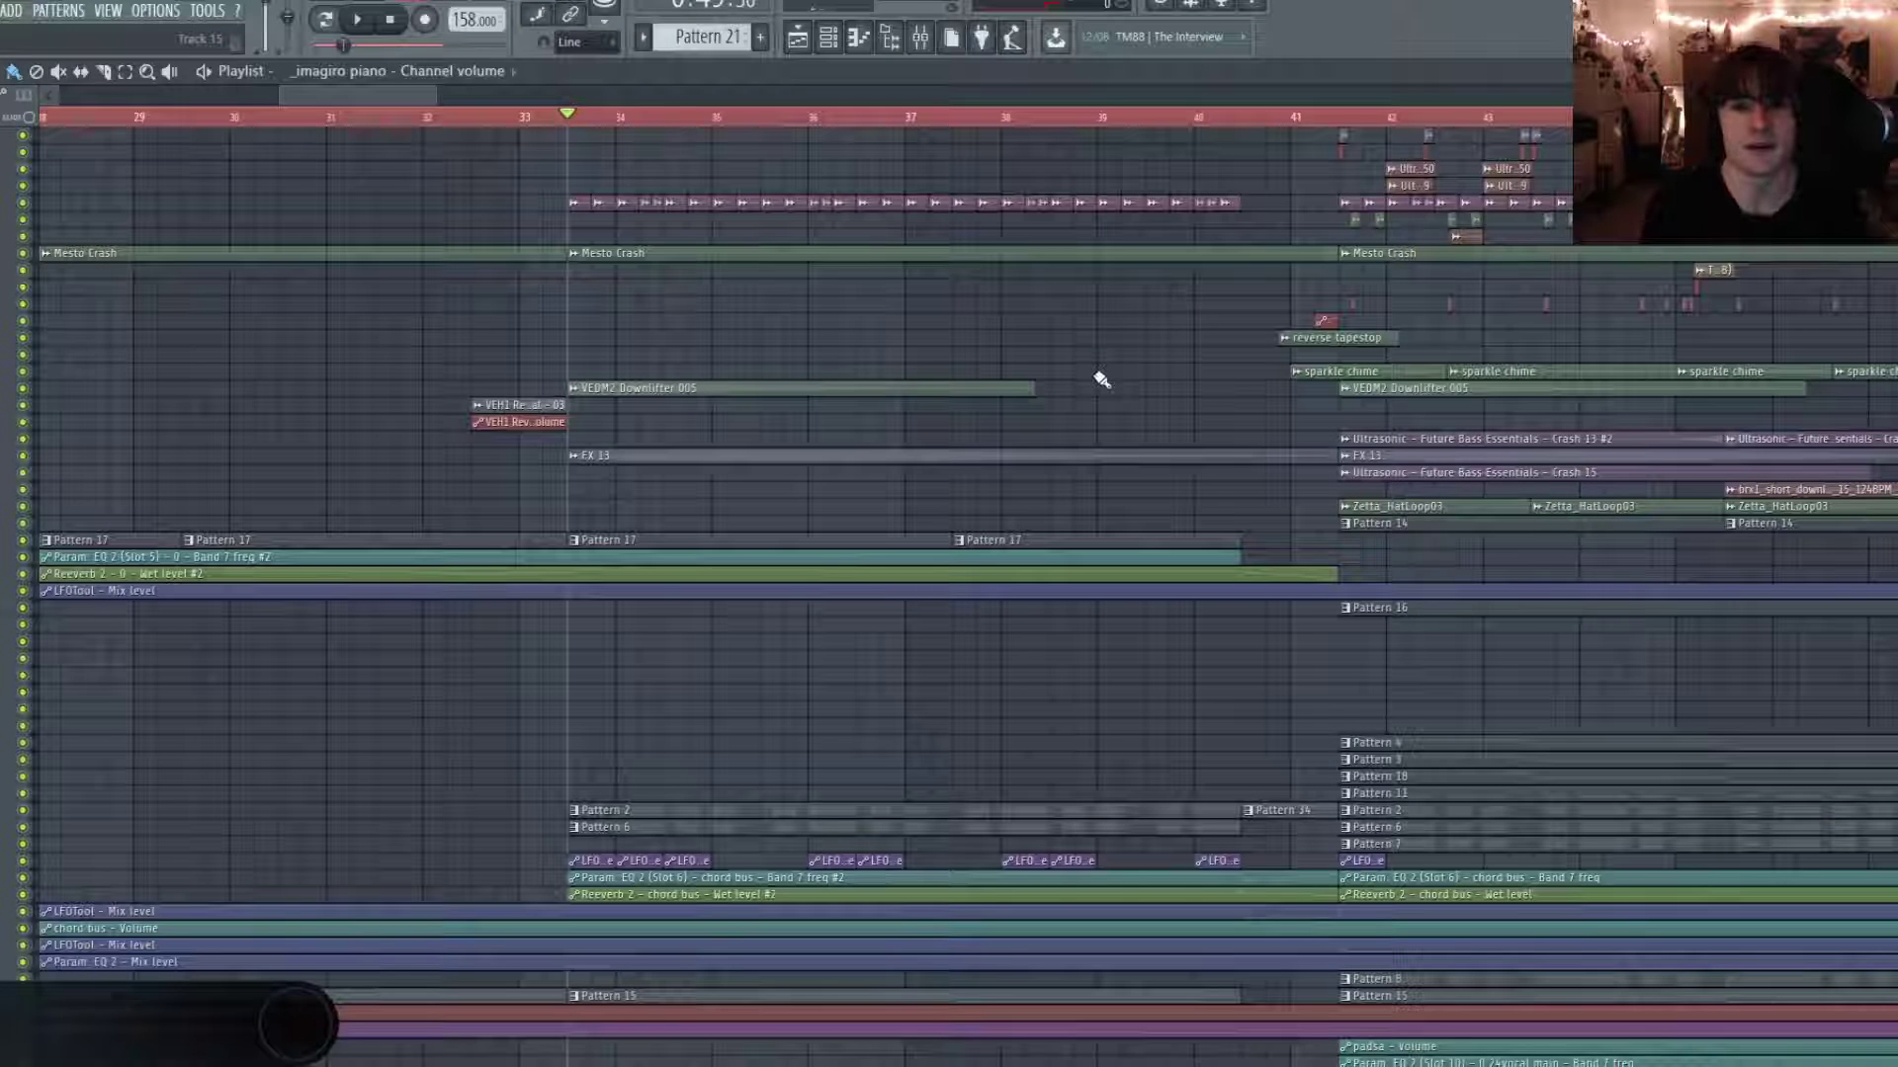
# Audition the buildup around bar 33: the full mix, _vocal bus_2 with Pattern 44, the risers, and the downlifter with FX 13.
pyautogui.press('space')
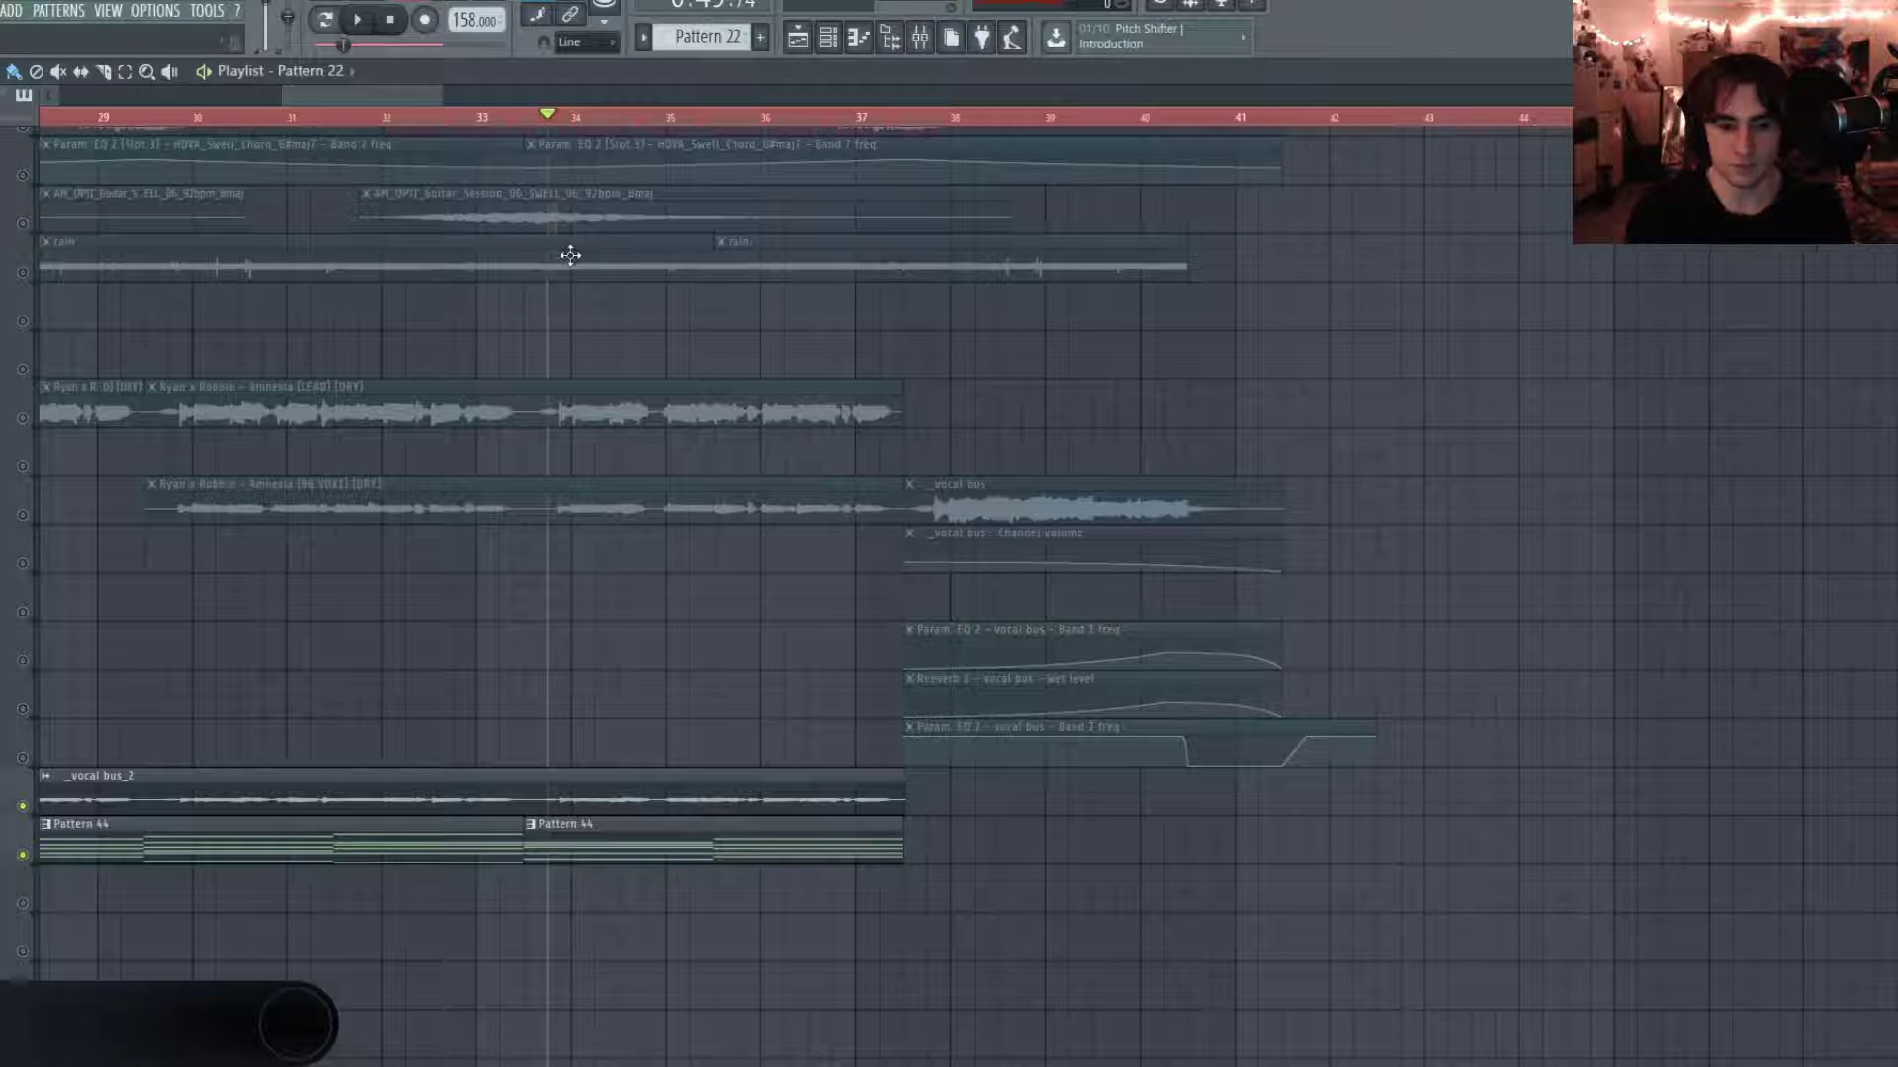
pyautogui.press('space')
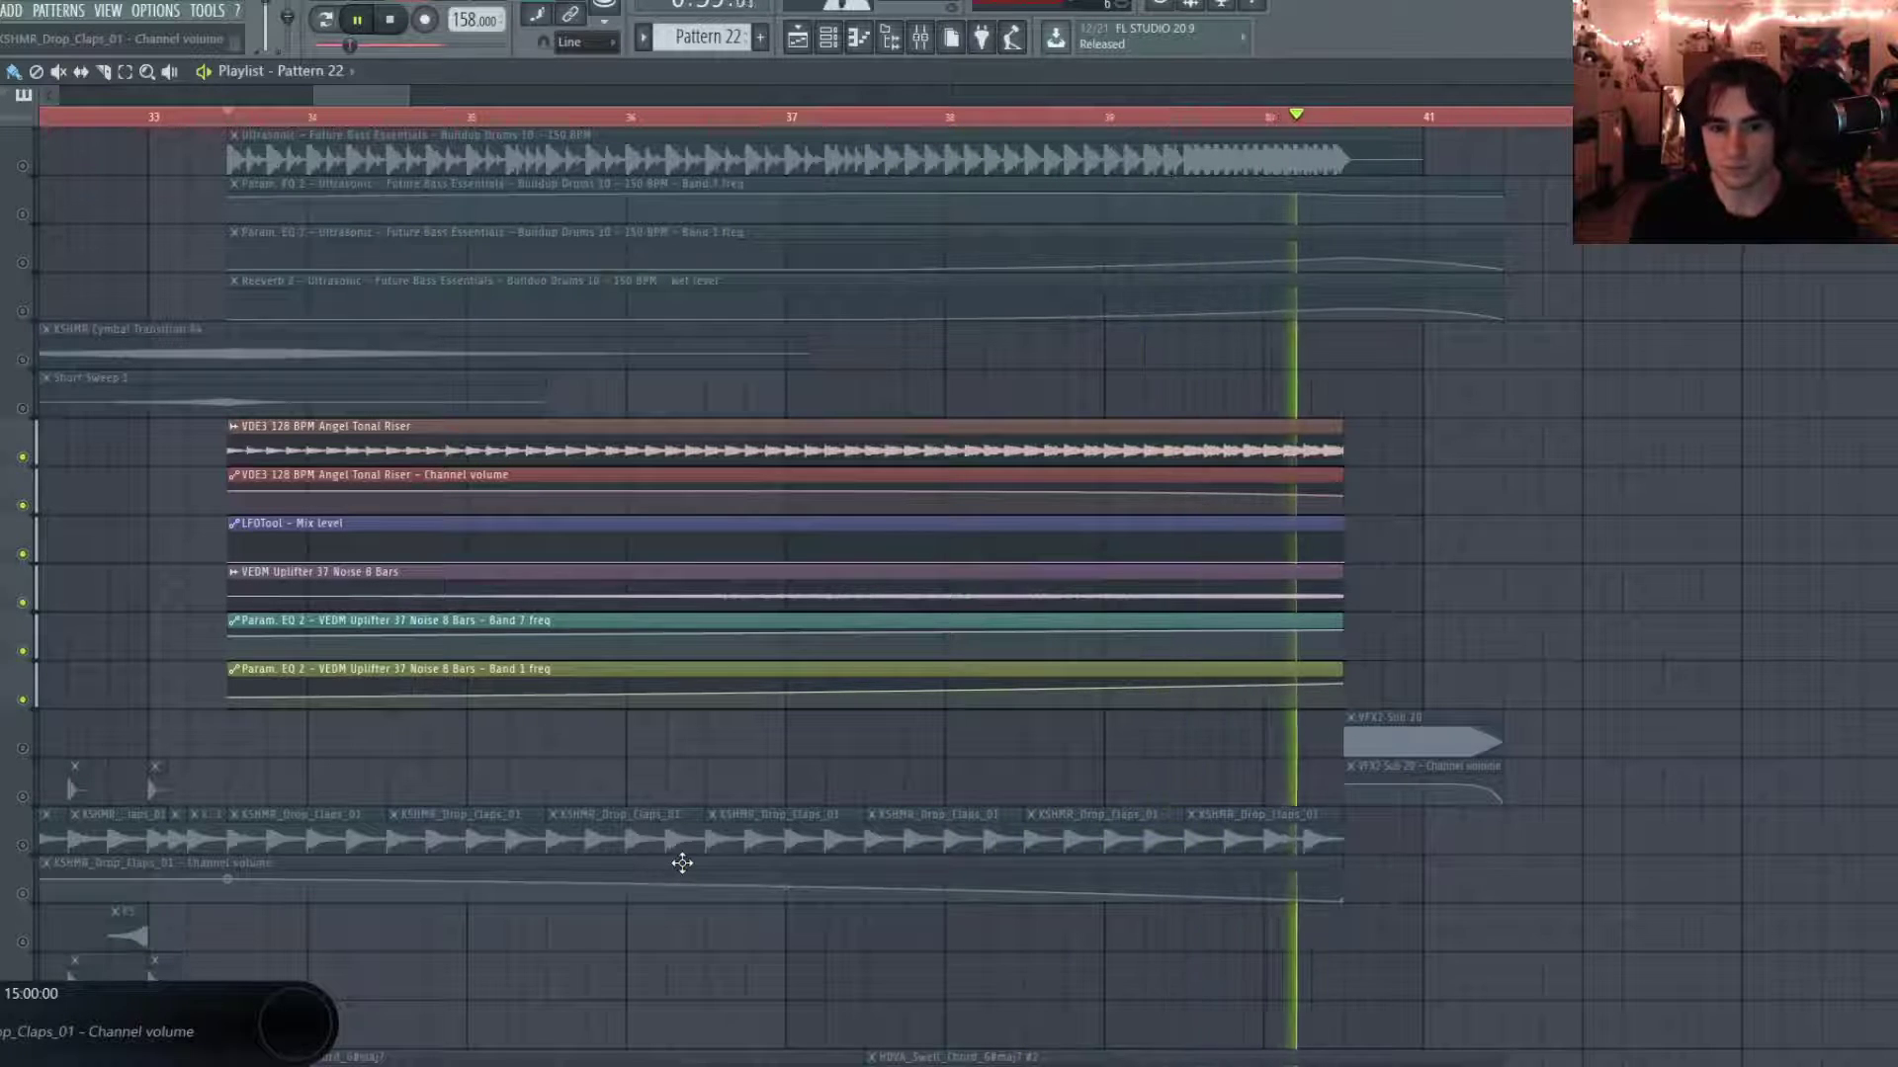
pyautogui.press('space')
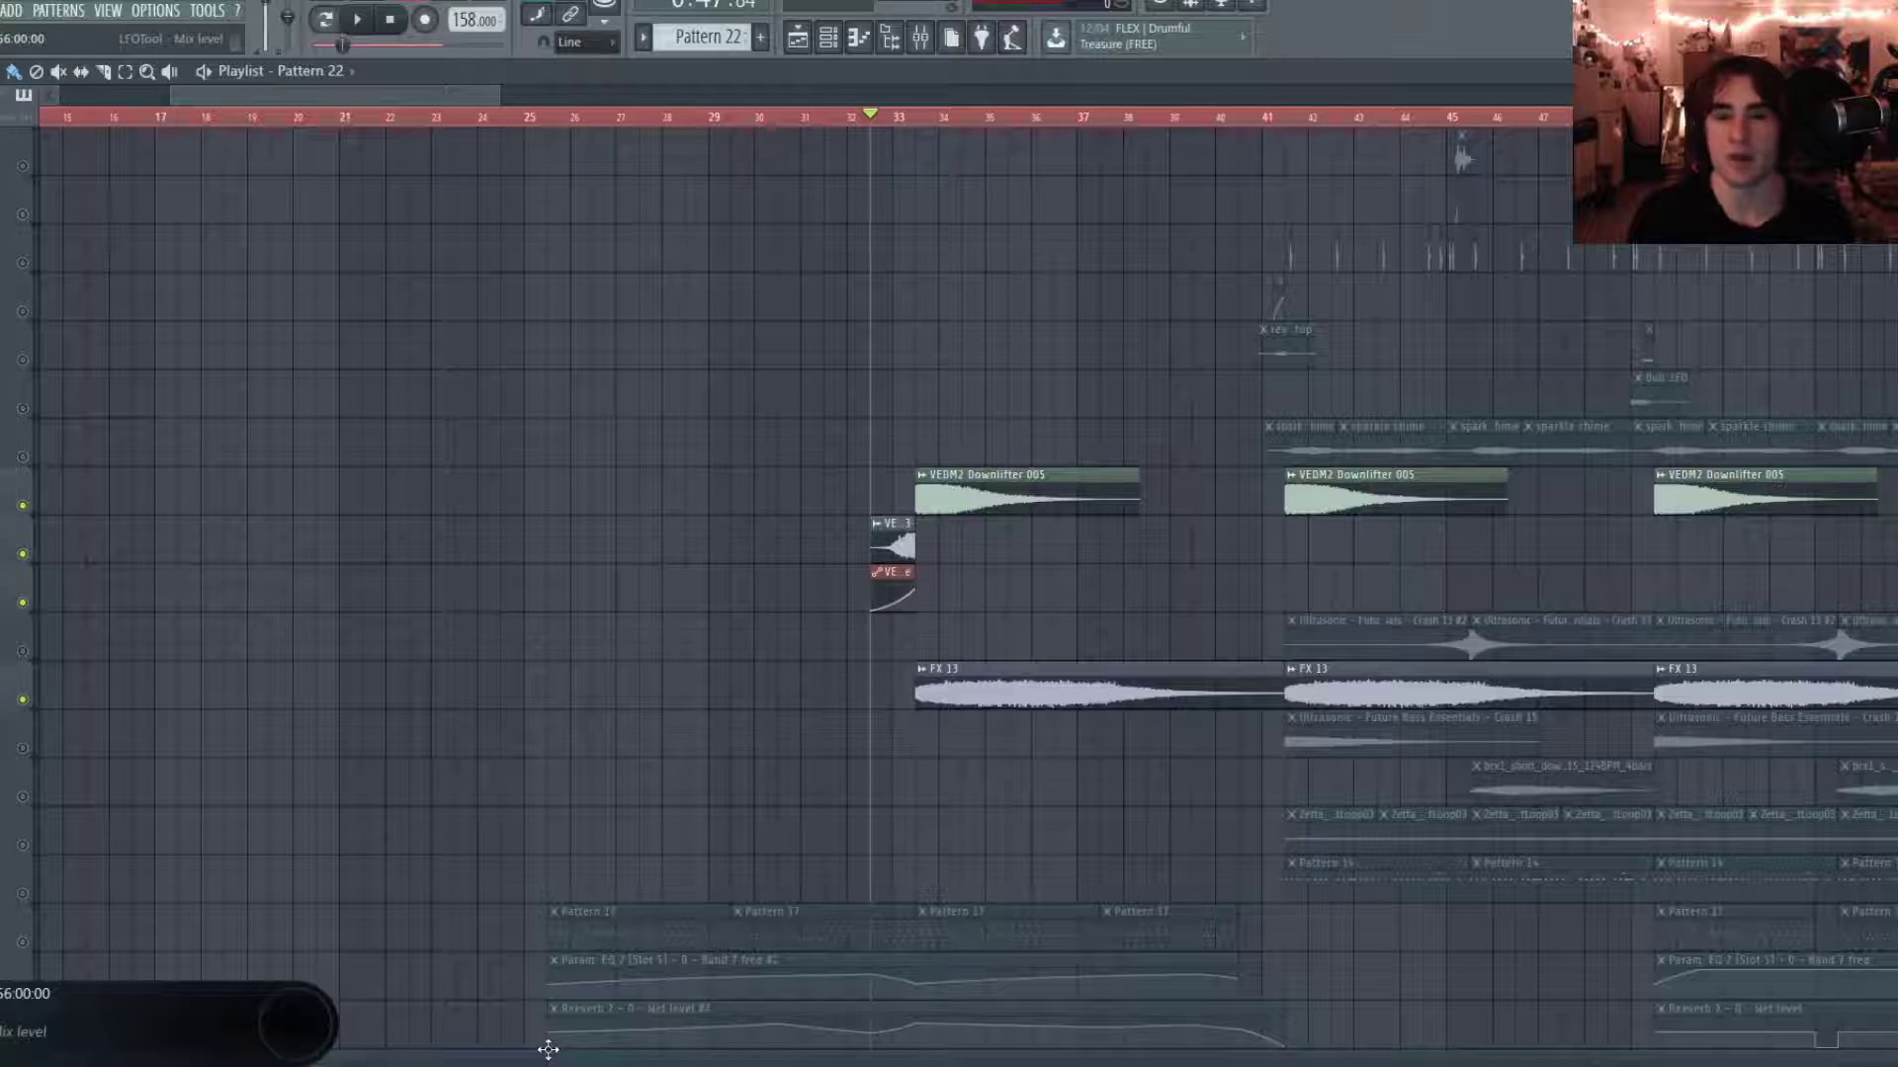
pyautogui.press('space')
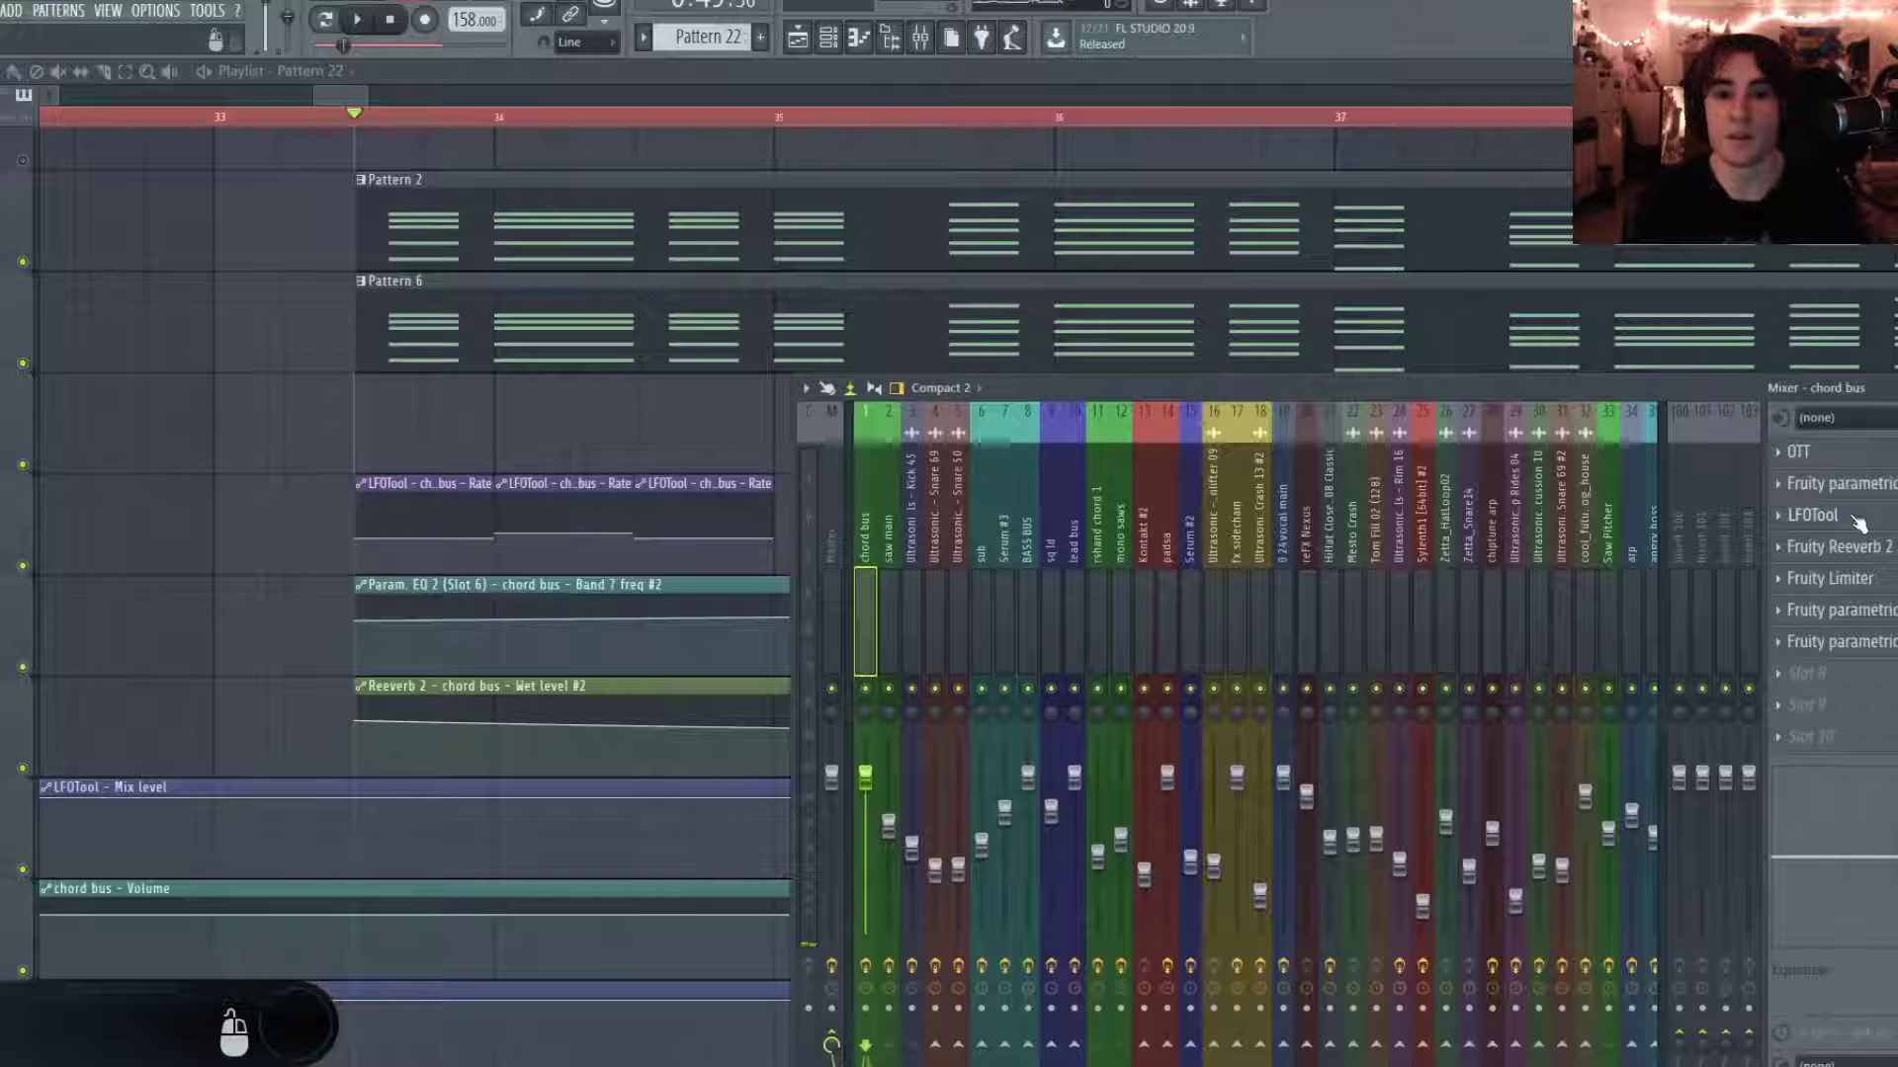
# Examine the volume-shaping curve and rate of LFOTool on the chord bus.
pyautogui.click(1852, 518)
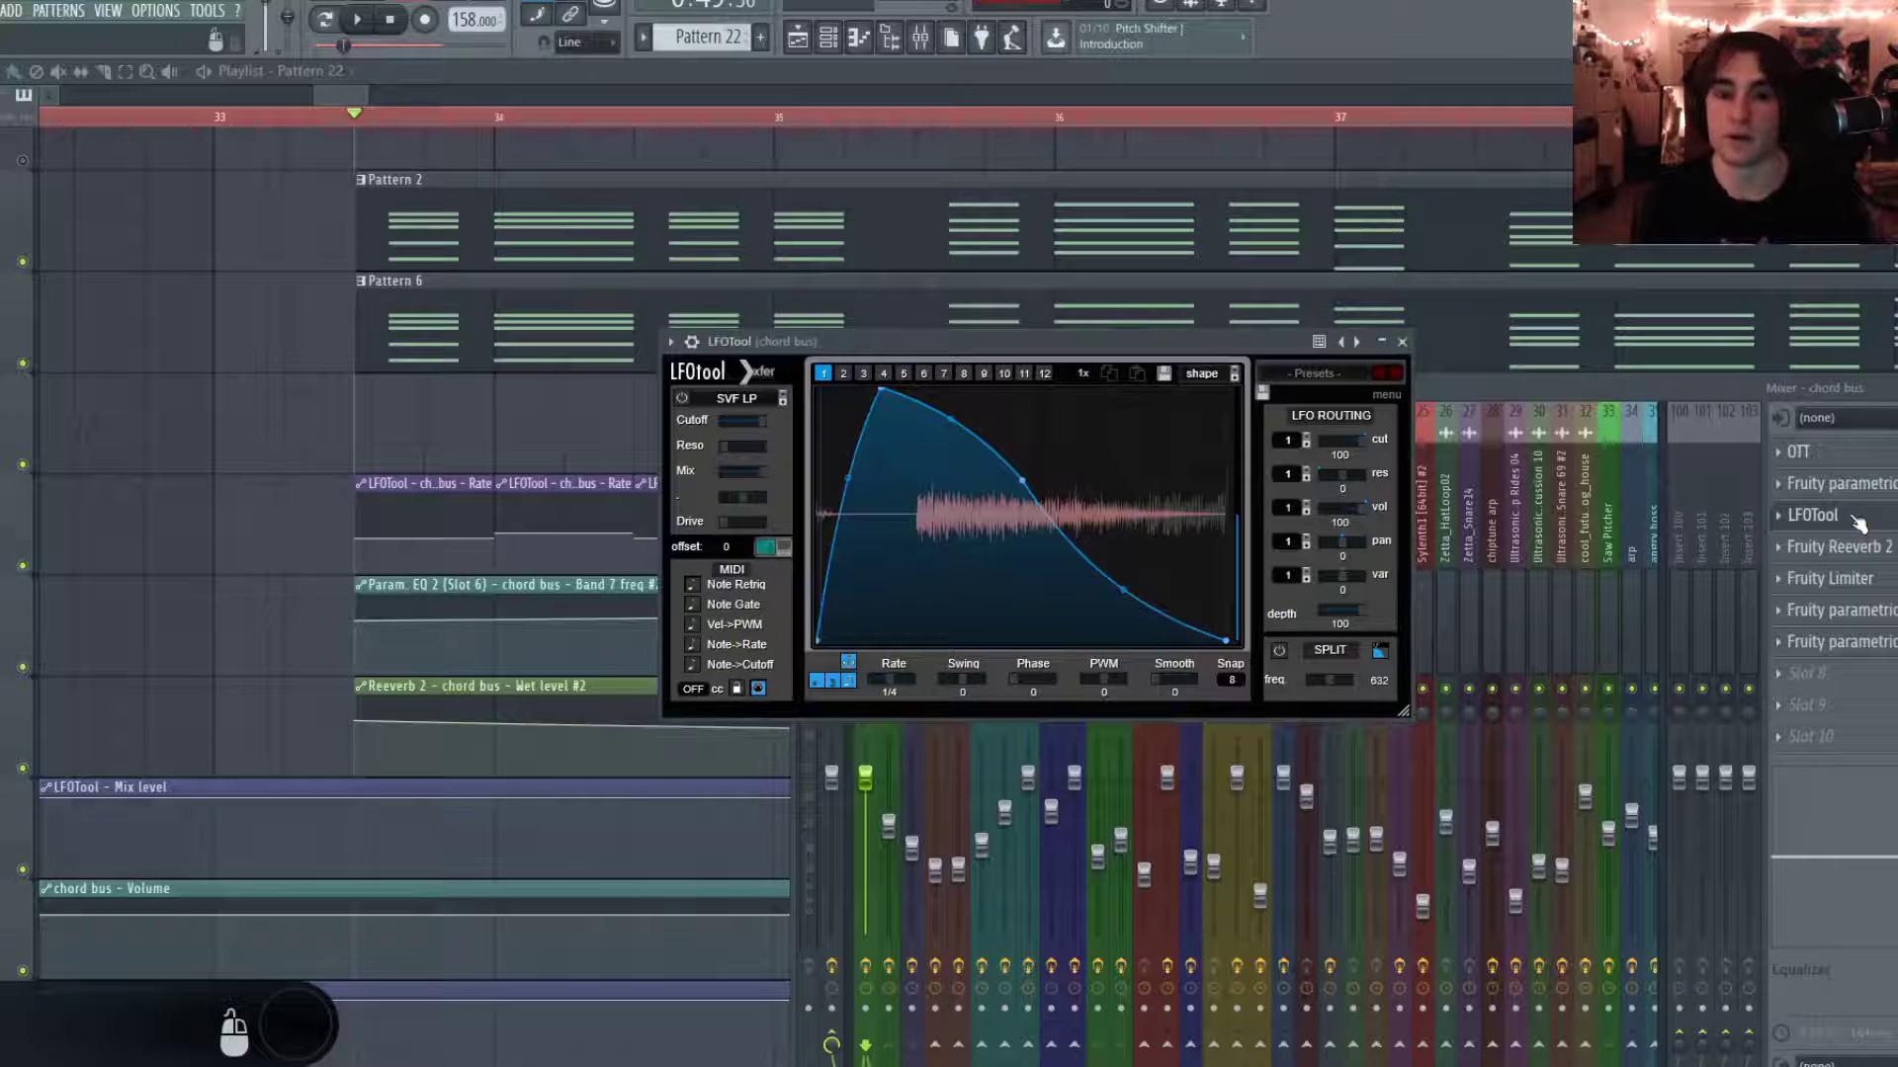
pyautogui.press('F12')
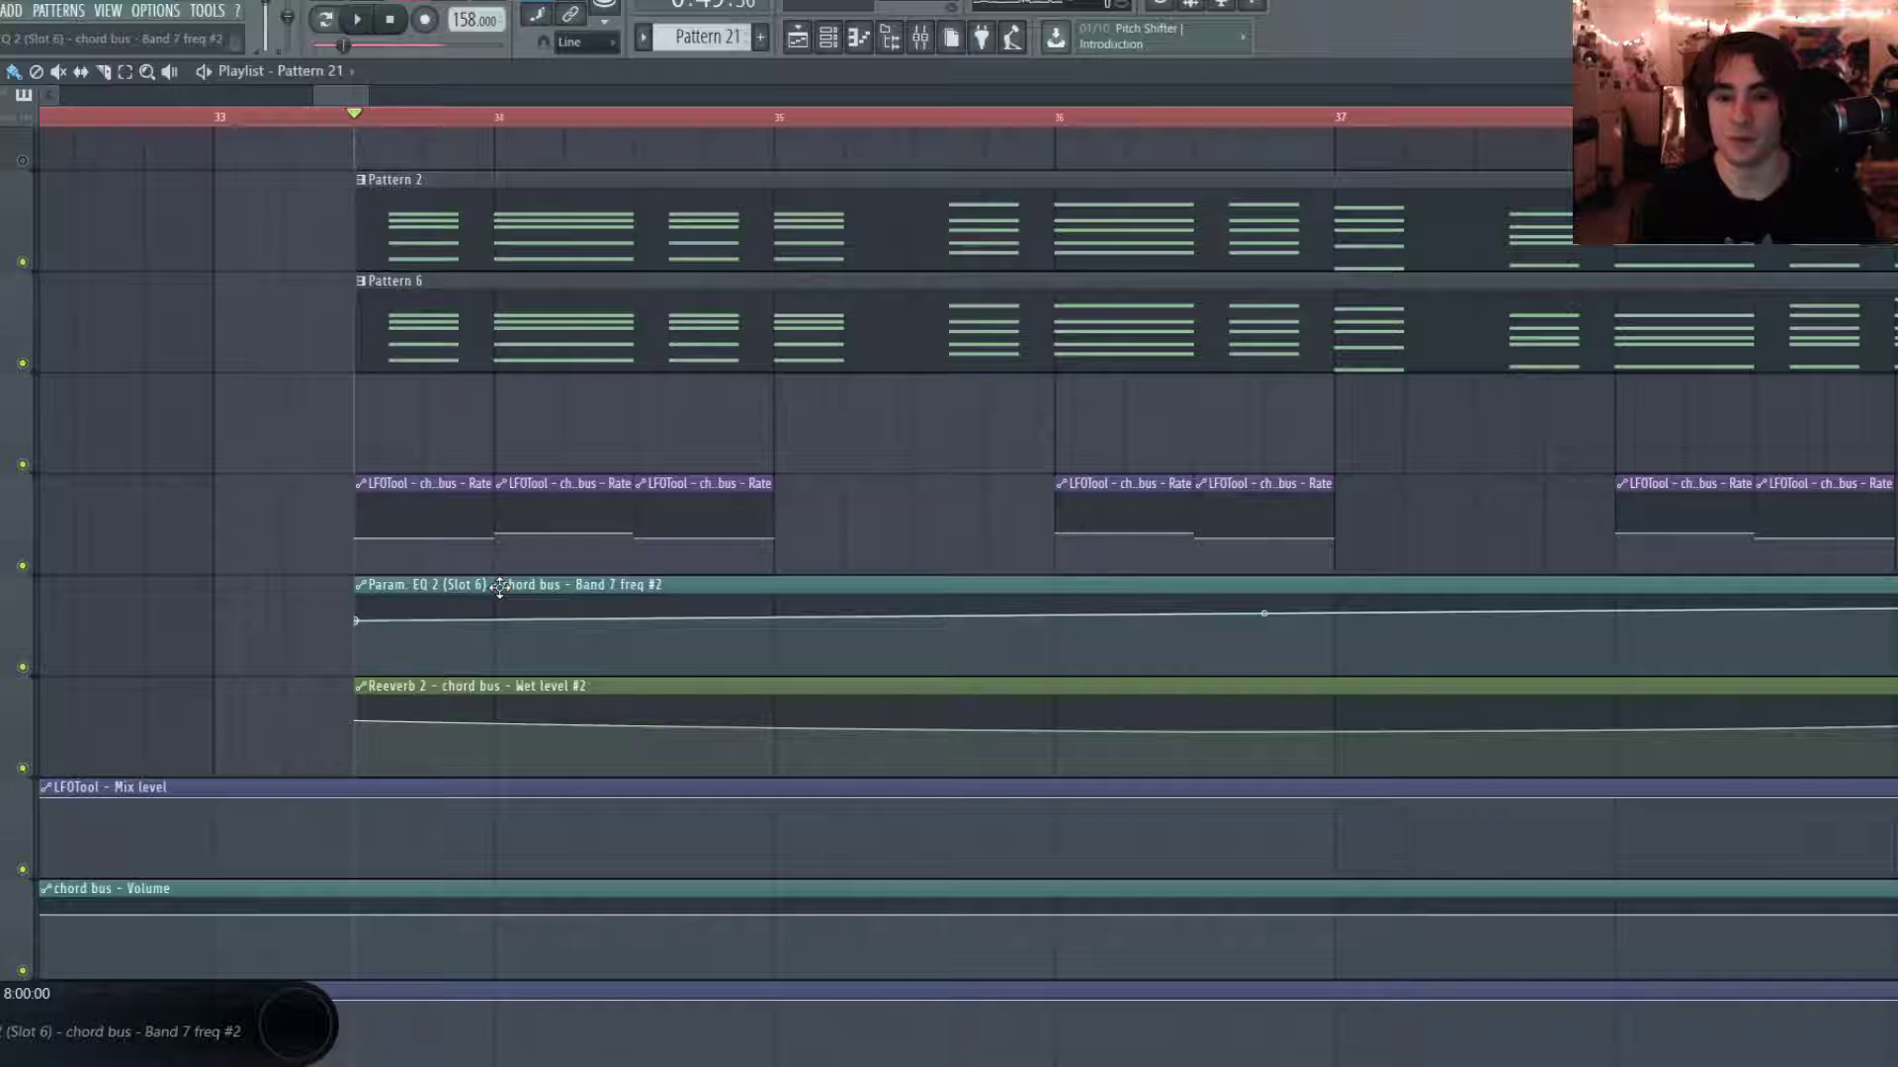
# Play back Pattern 2 and Pattern 6 from bar 33 while following their LFOTool rate, EQ, reverb and volume automation clips.
pyautogui.press('space')
pyautogui.scroll(-3, 1055, 720)
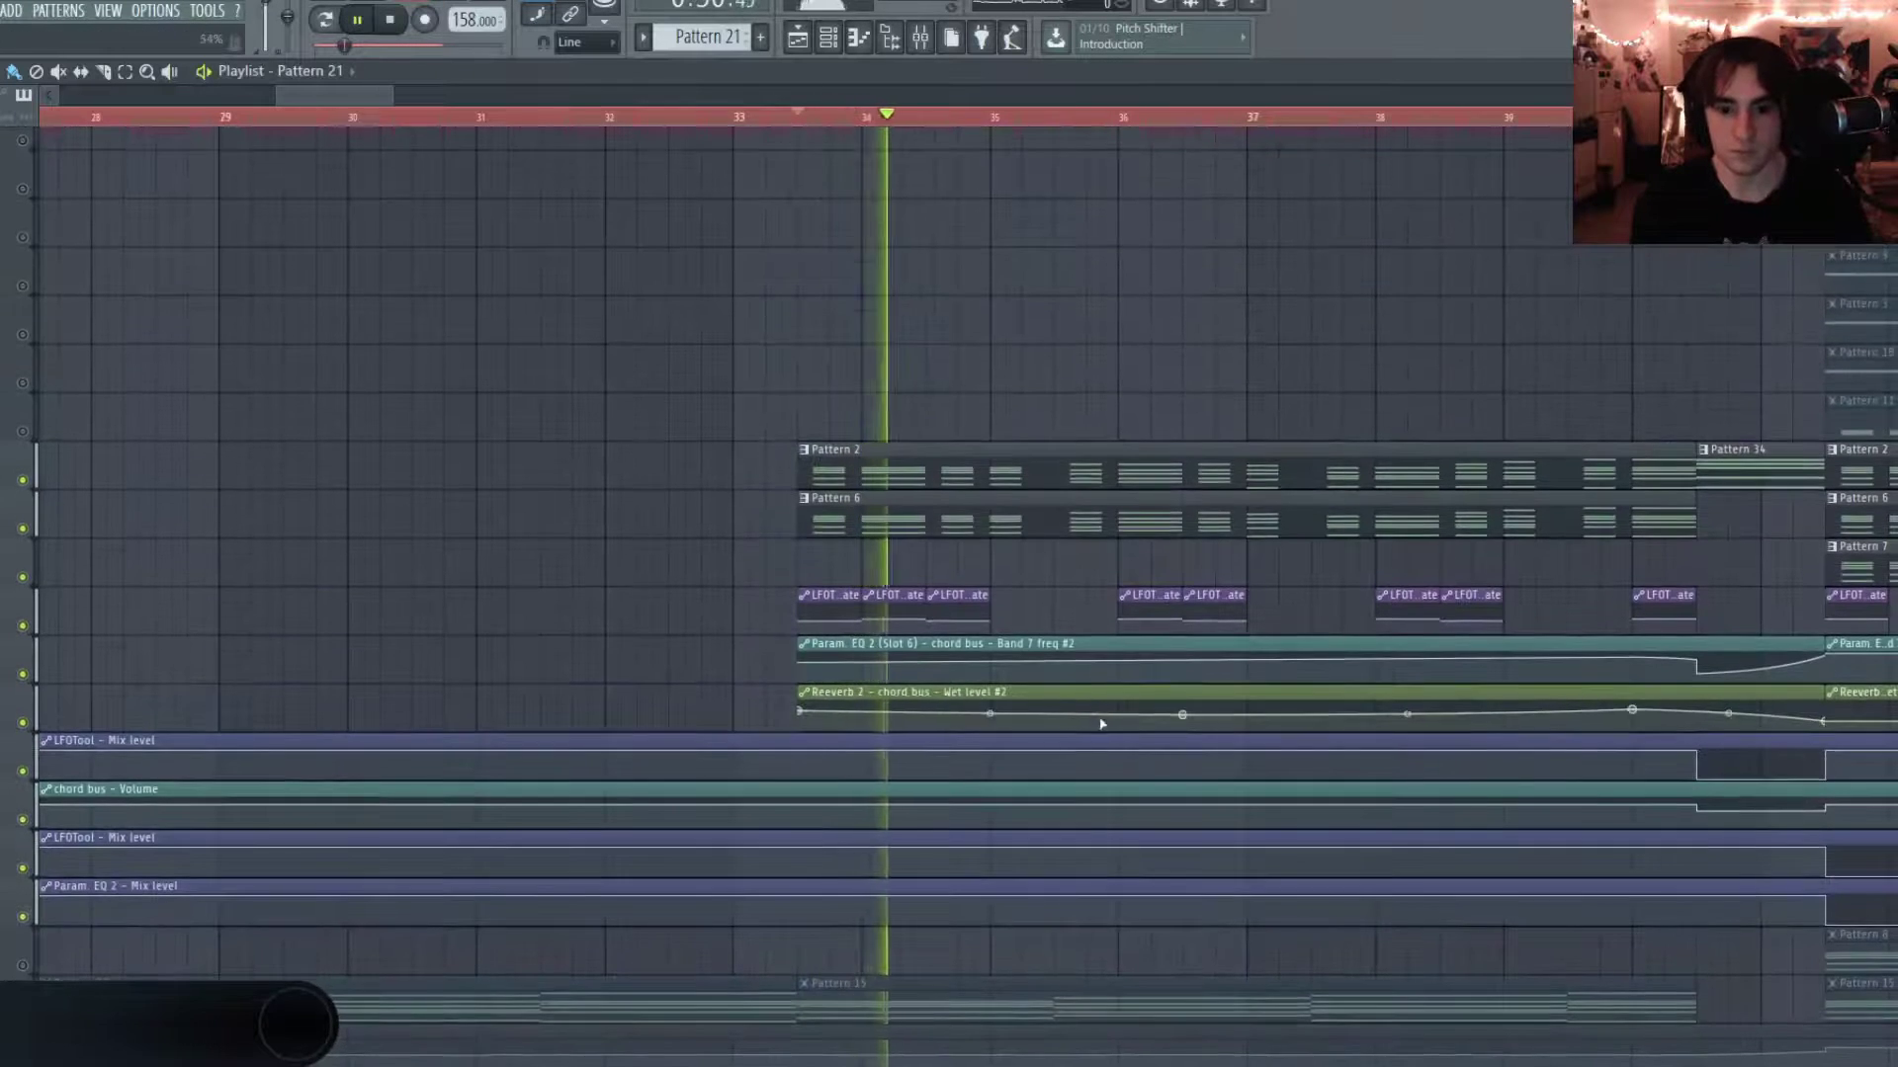
pyautogui.scroll(-1, 1259, 686)
pyautogui.scroll(2, 1585, 645)
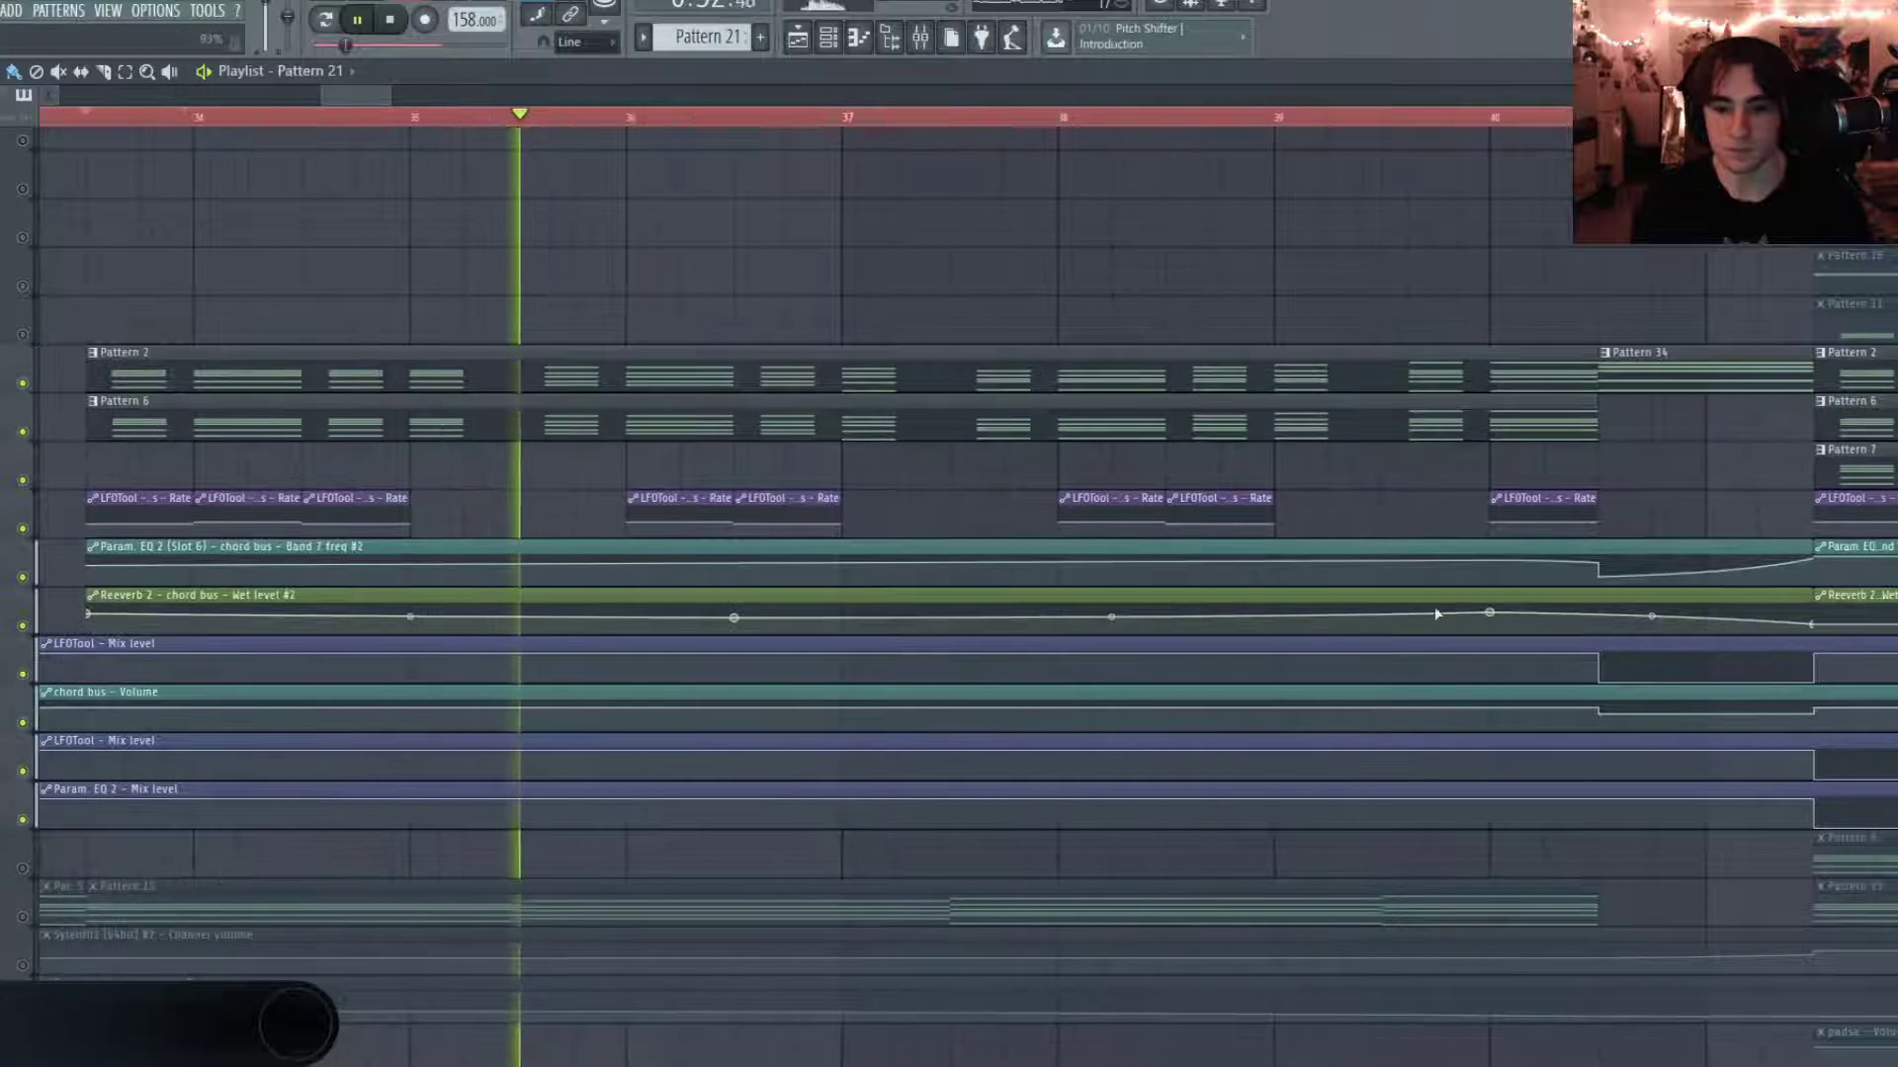
pyautogui.scroll(-2, 1347, 597)
pyautogui.scroll(-2, 1339, 598)
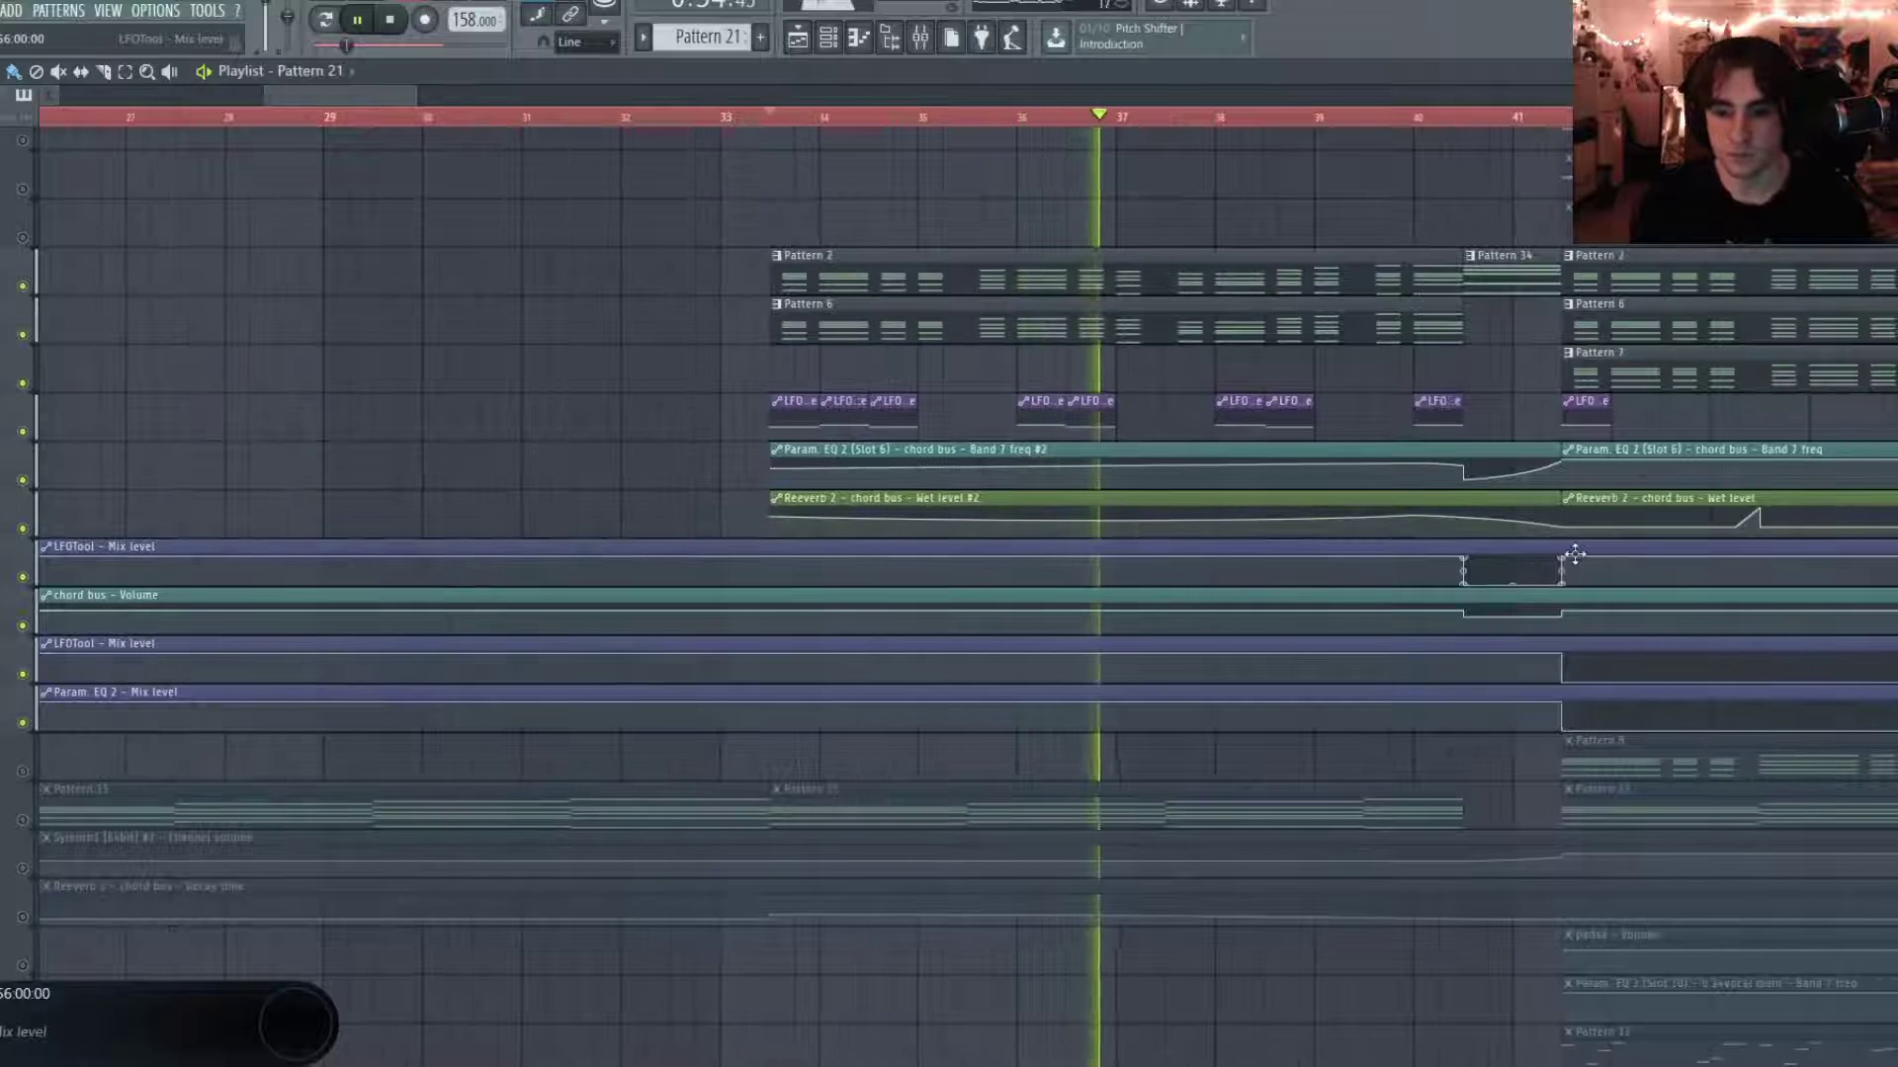
pyautogui.moveTo(348, 99); pyautogui.dragTo(390, 104)
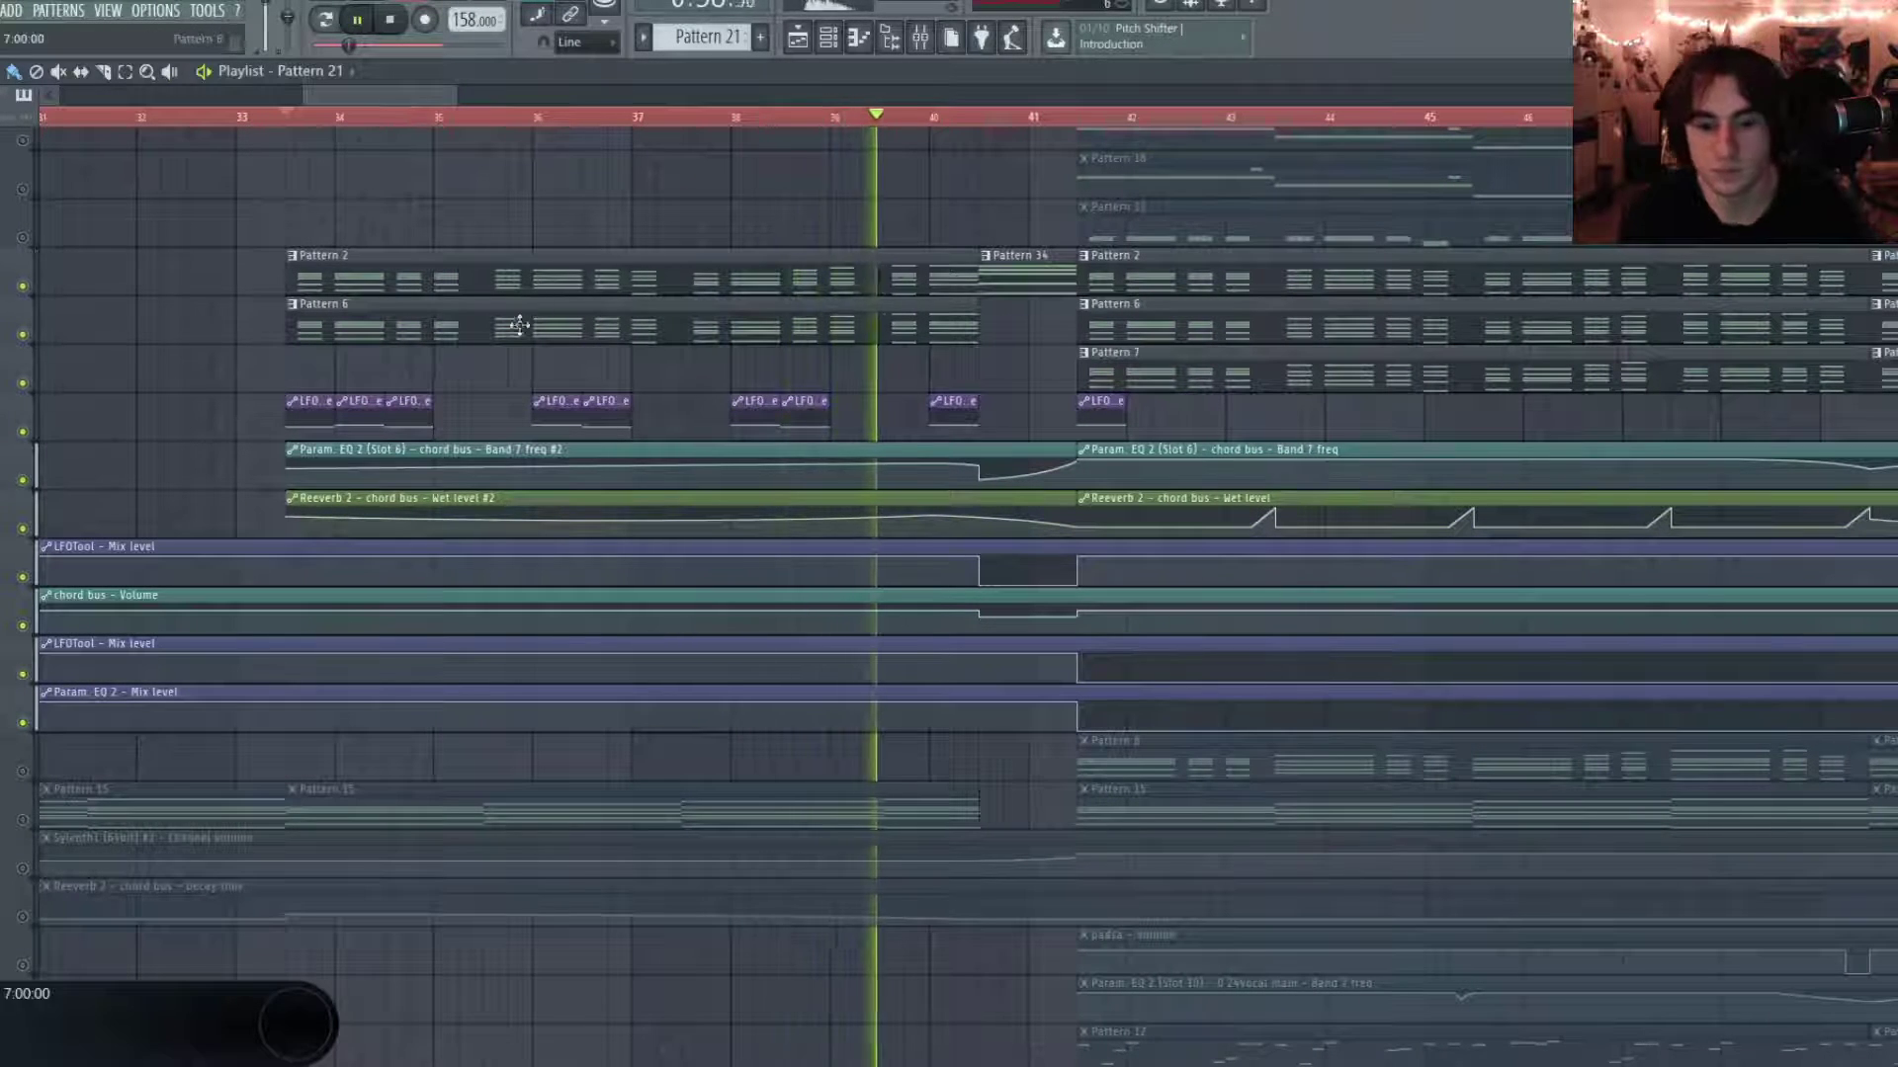
pyautogui.scroll(-1, 543, 350)
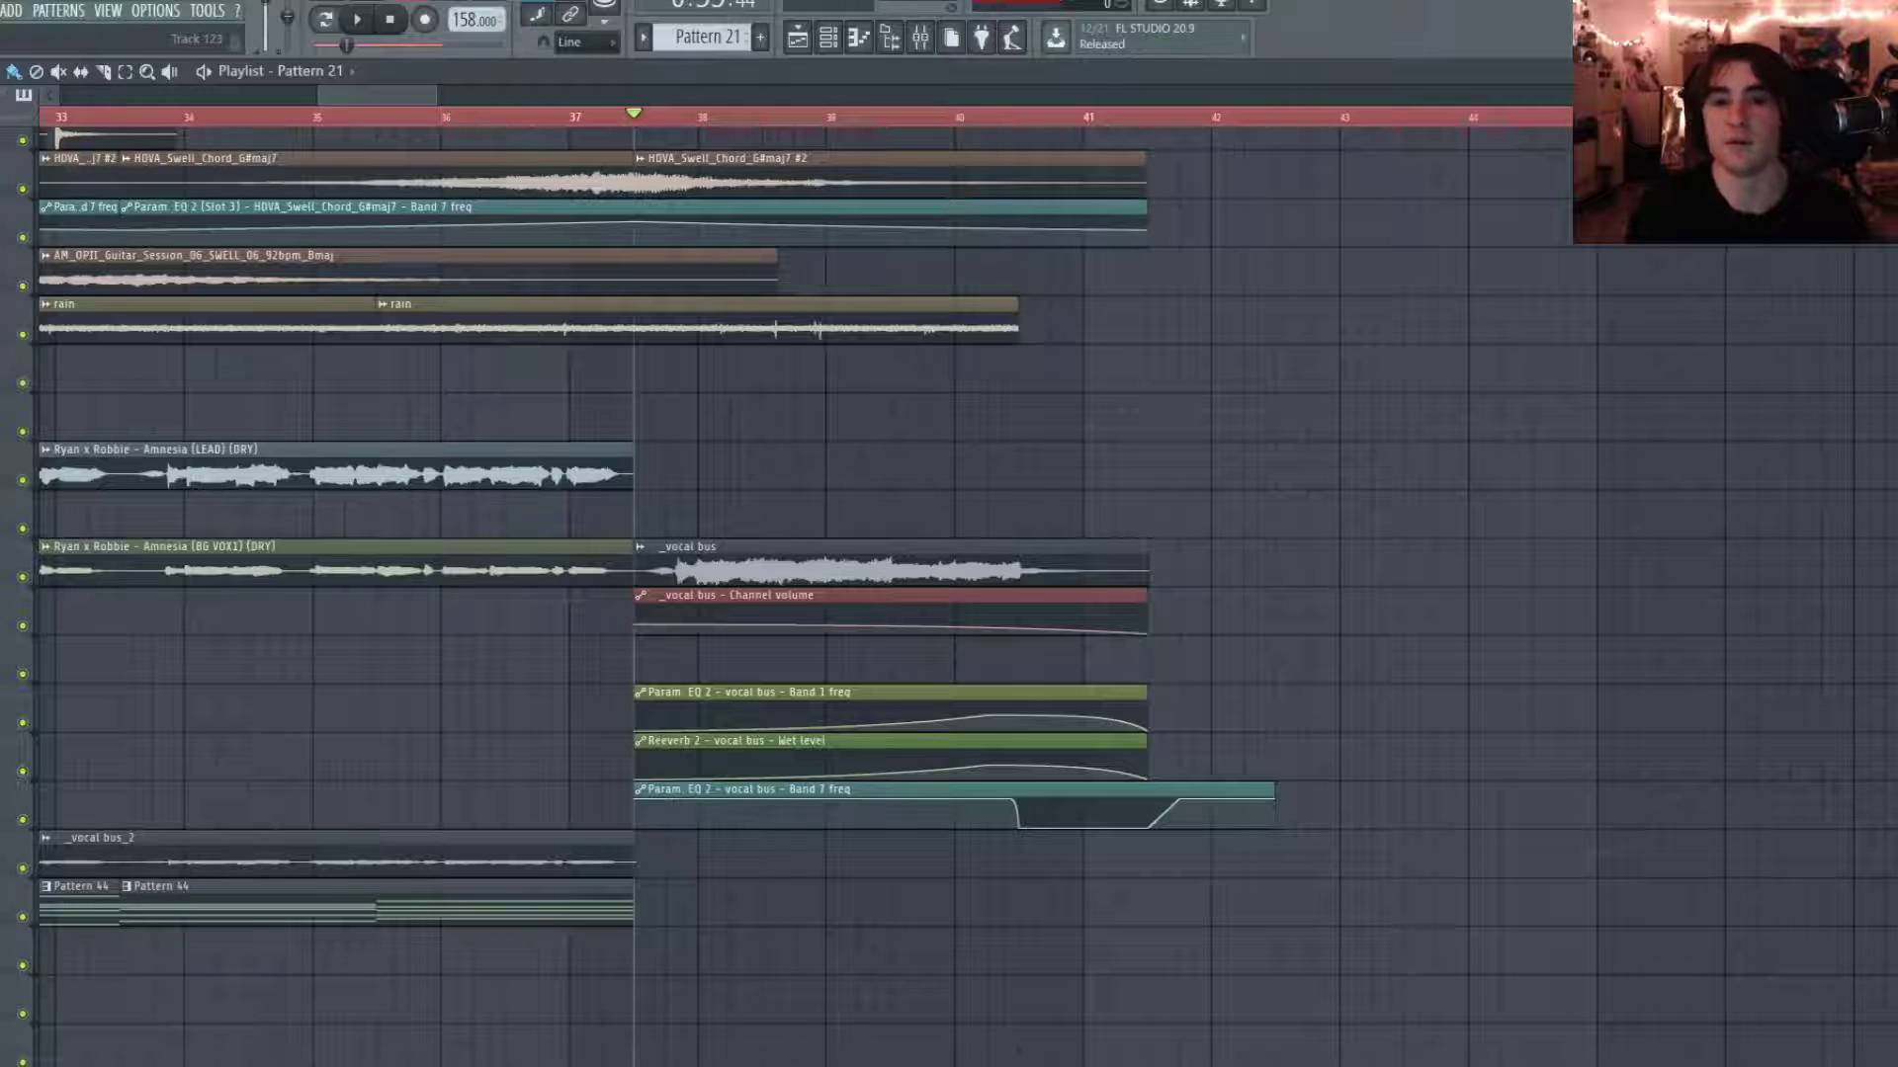
# Audition the _vocal bus clip from bar 37 with its volume, EQ and reverb automation.
pyautogui.press('space')
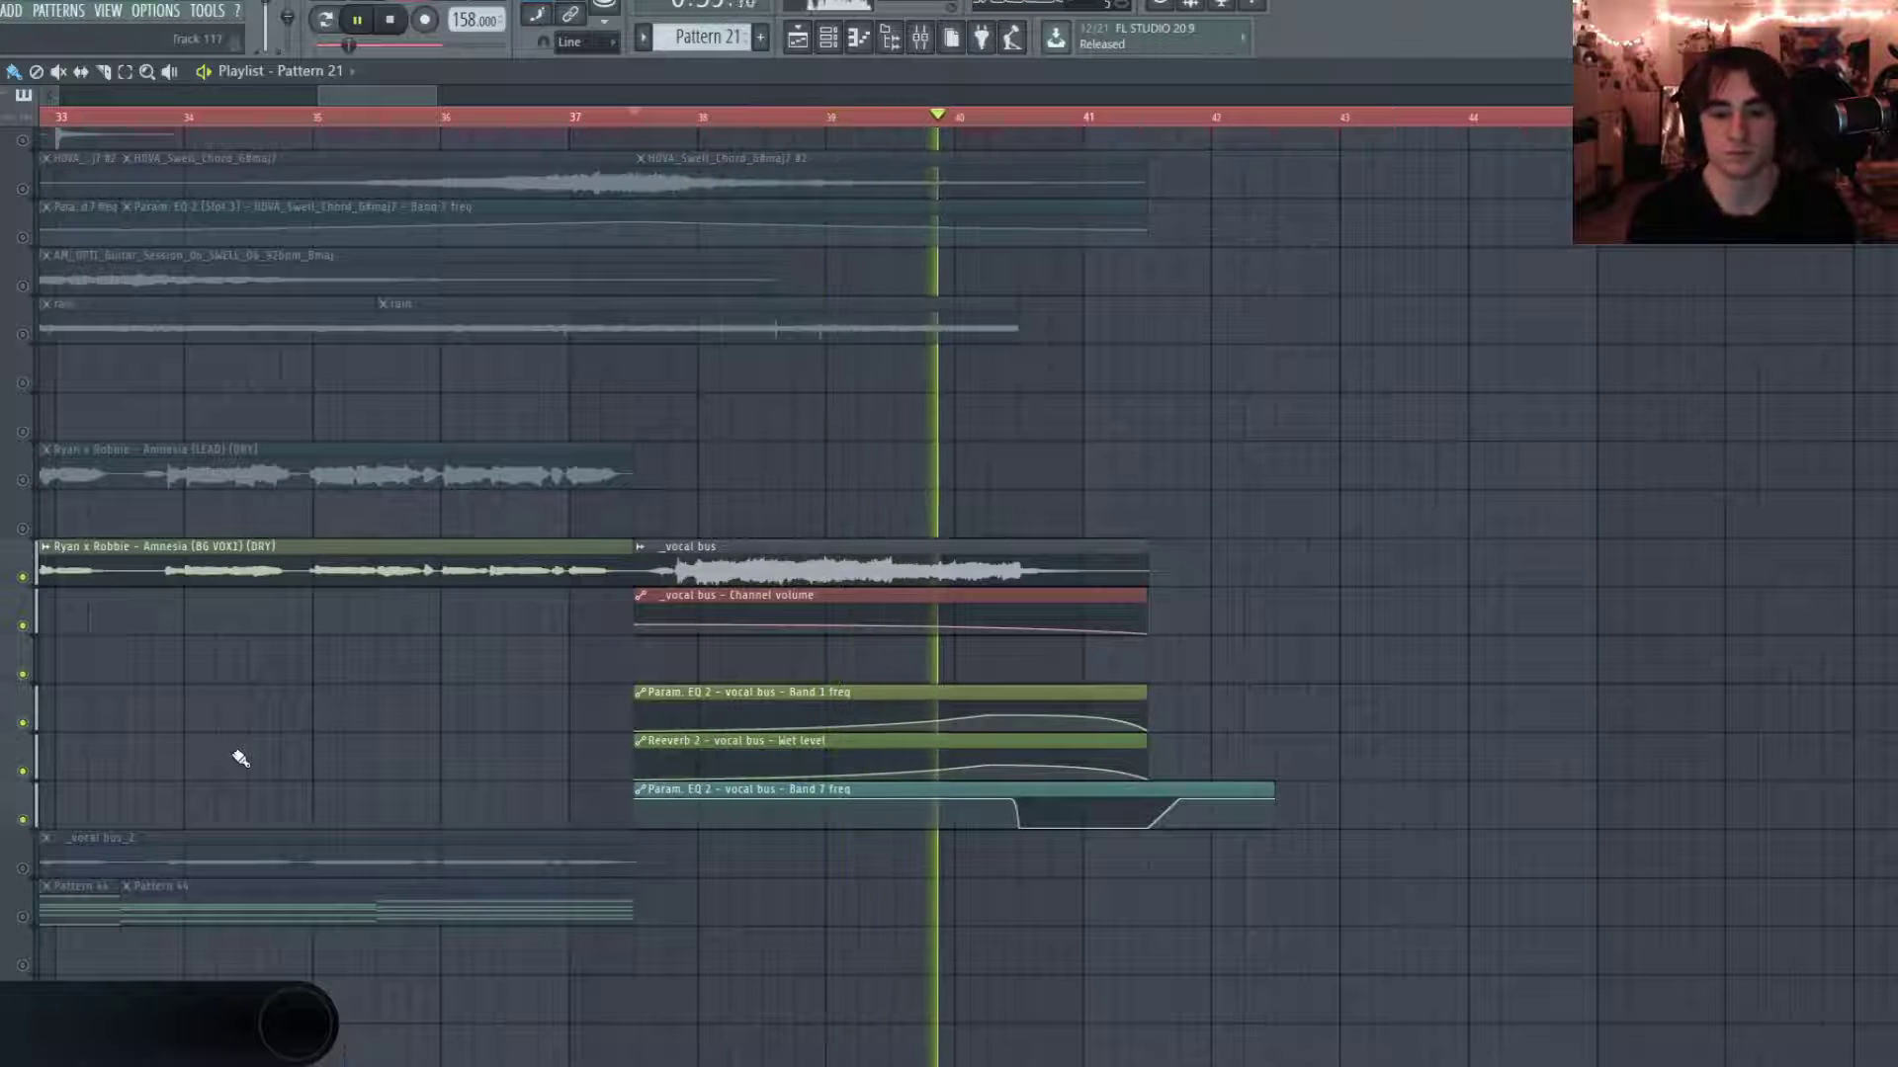
pyautogui.press('space')
pyautogui.scroll(4, 1143, 320)
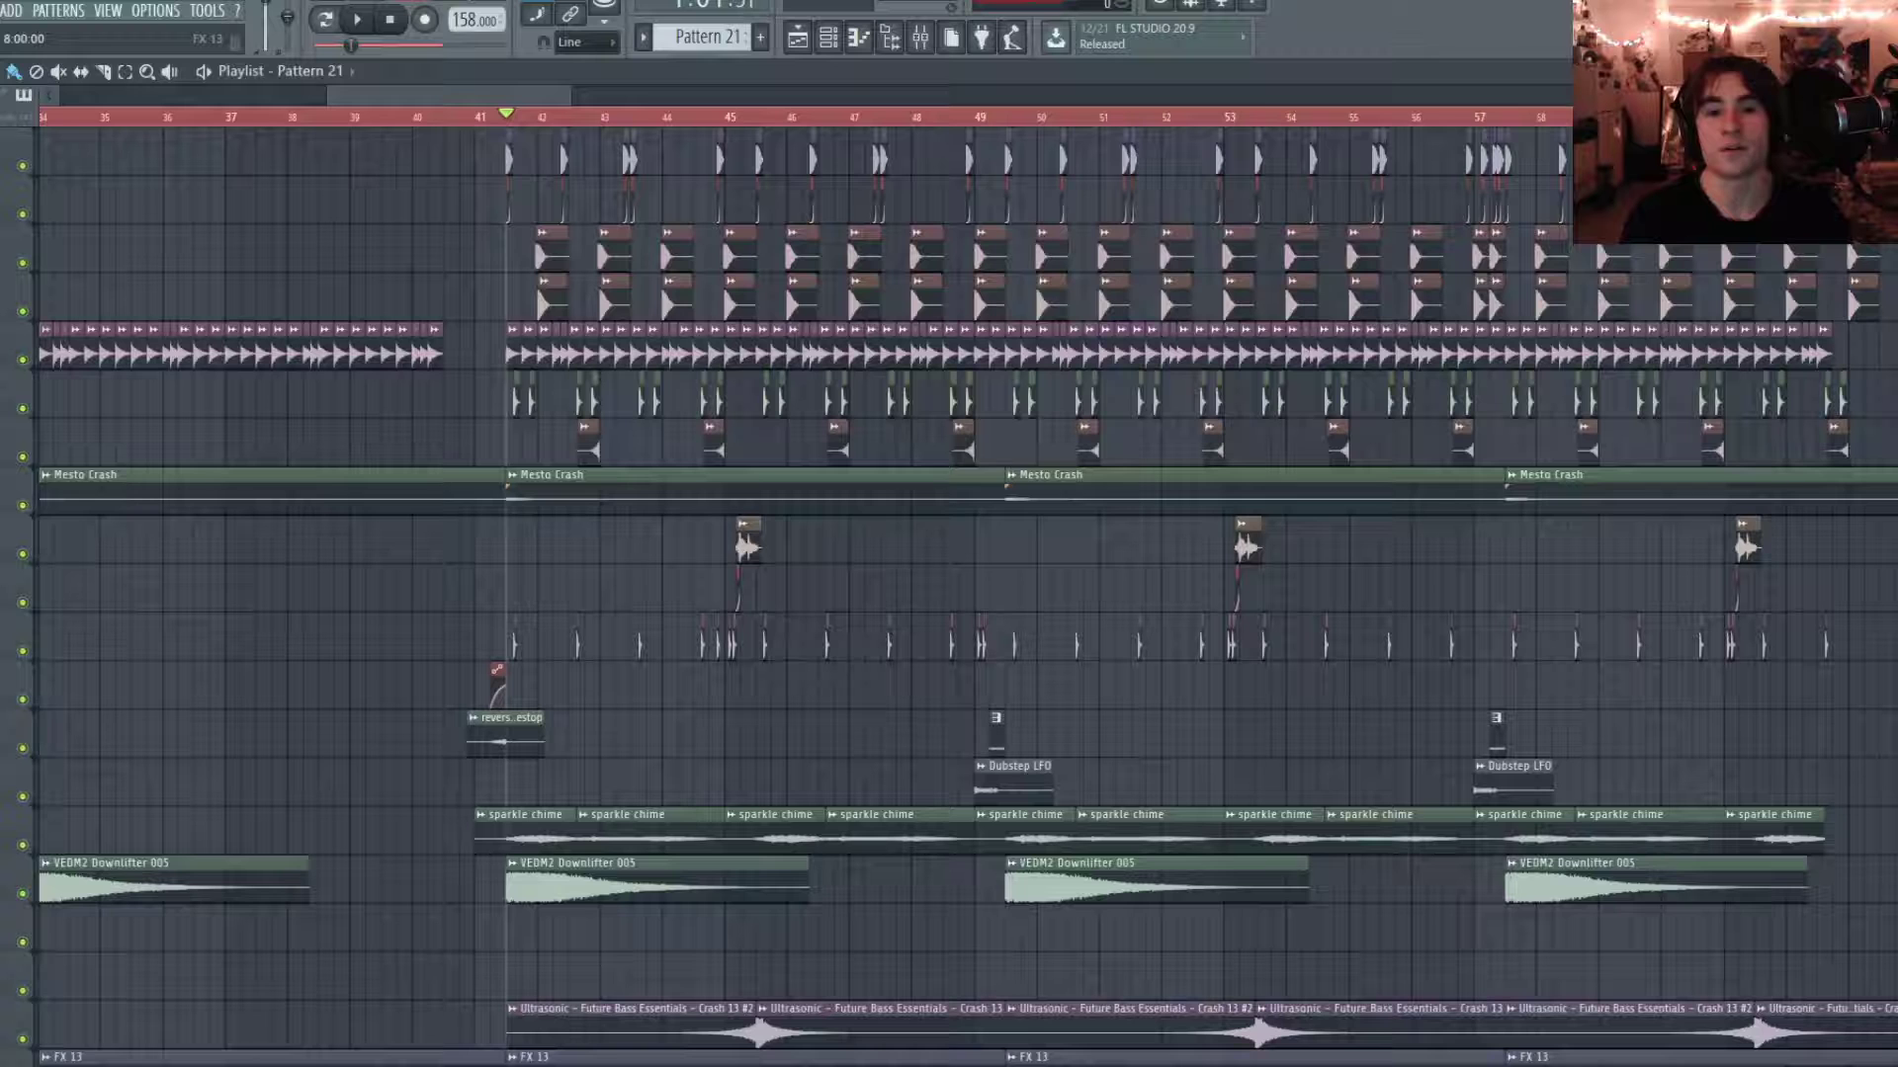
# Audition the drop from bar 41, first with all tracks and again with only the drum and percussion tracks soloed.
pyautogui.press('space')
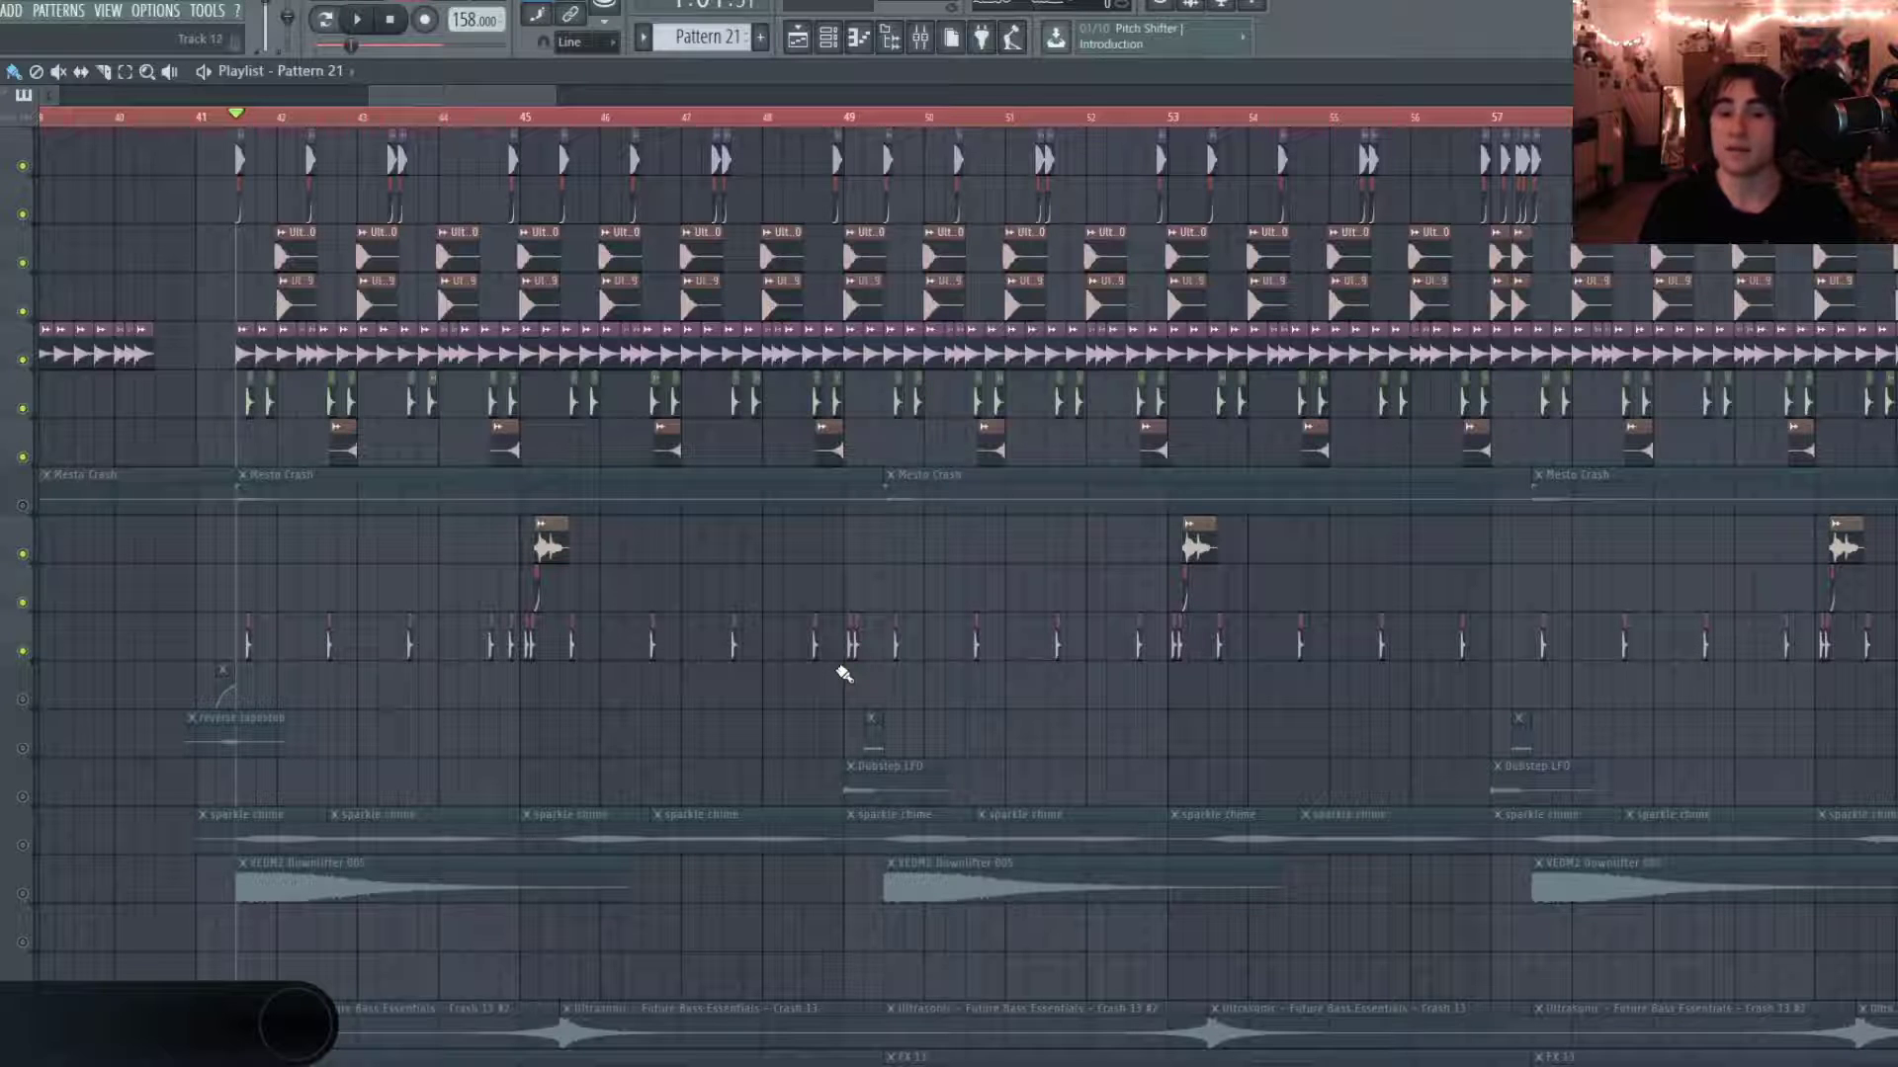
pyautogui.scroll(3, 393, 641)
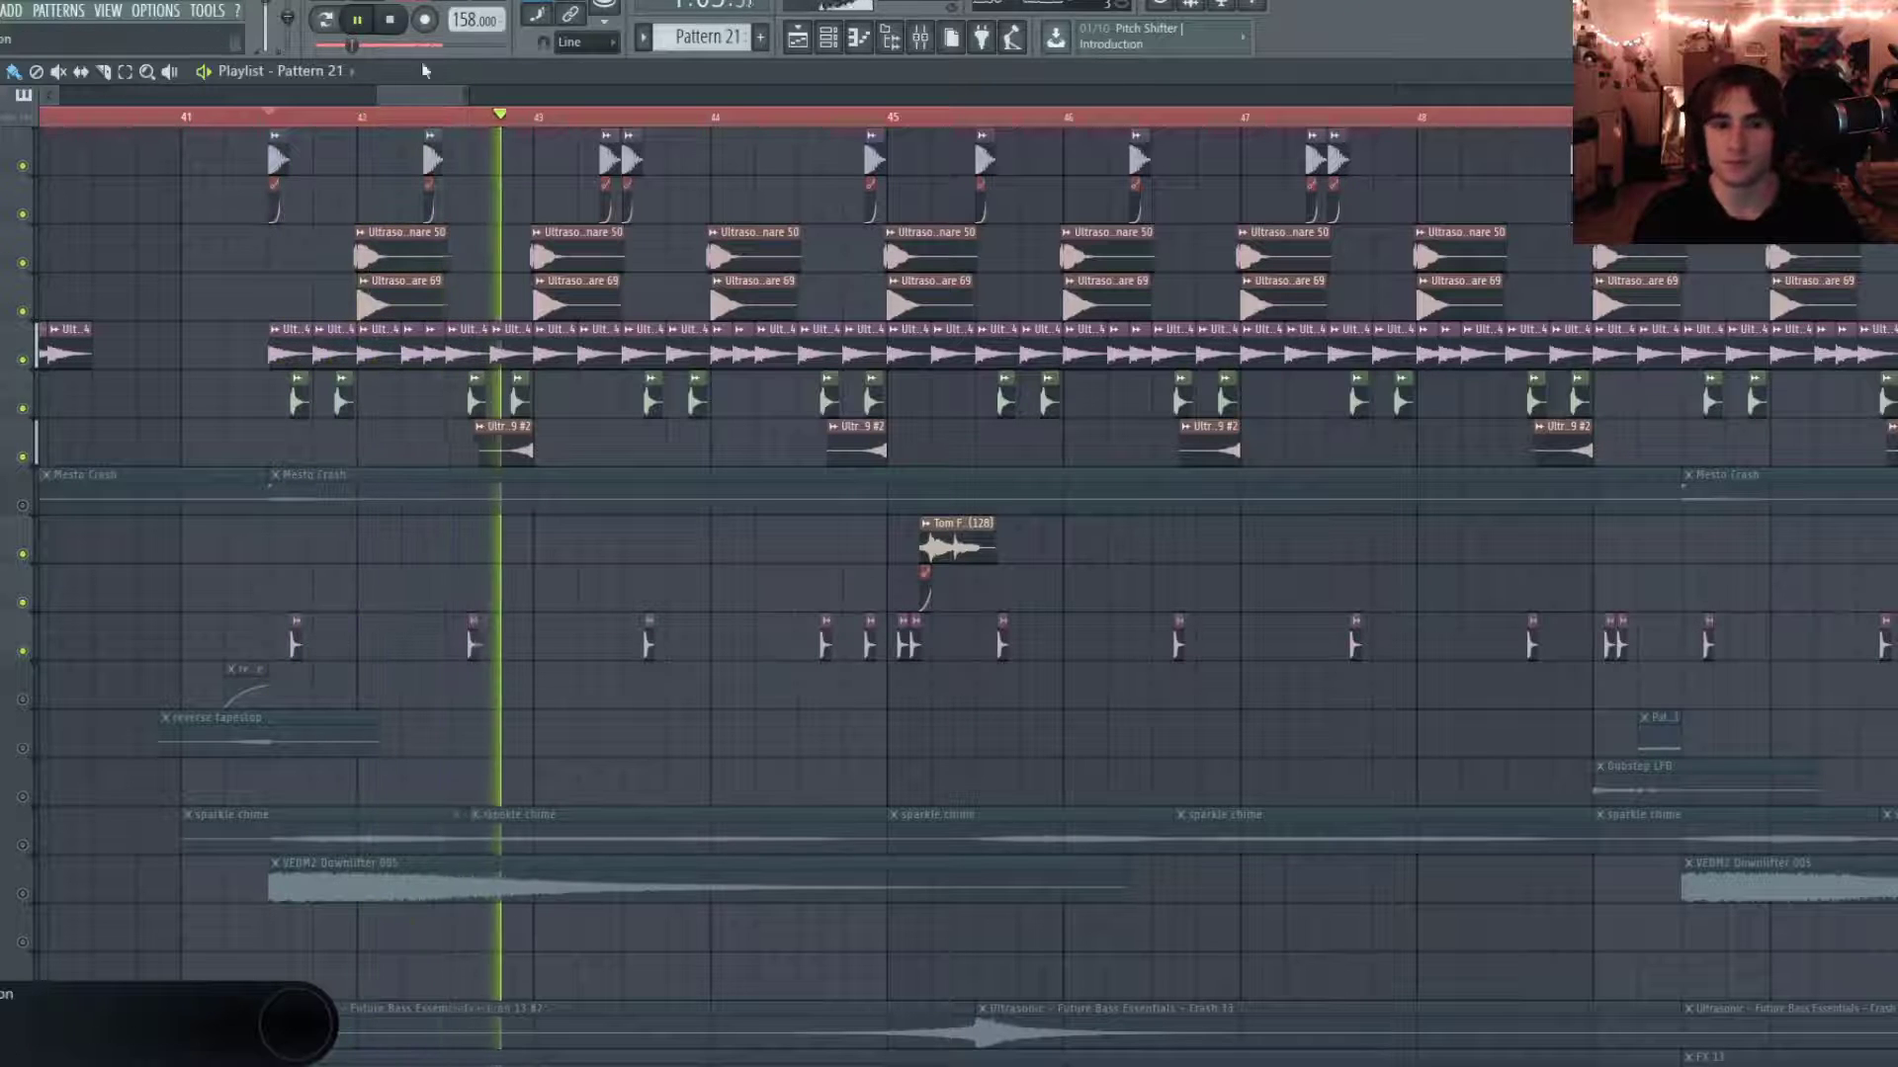
pyautogui.moveTo(441, 97); pyautogui.dragTo(453, 98)
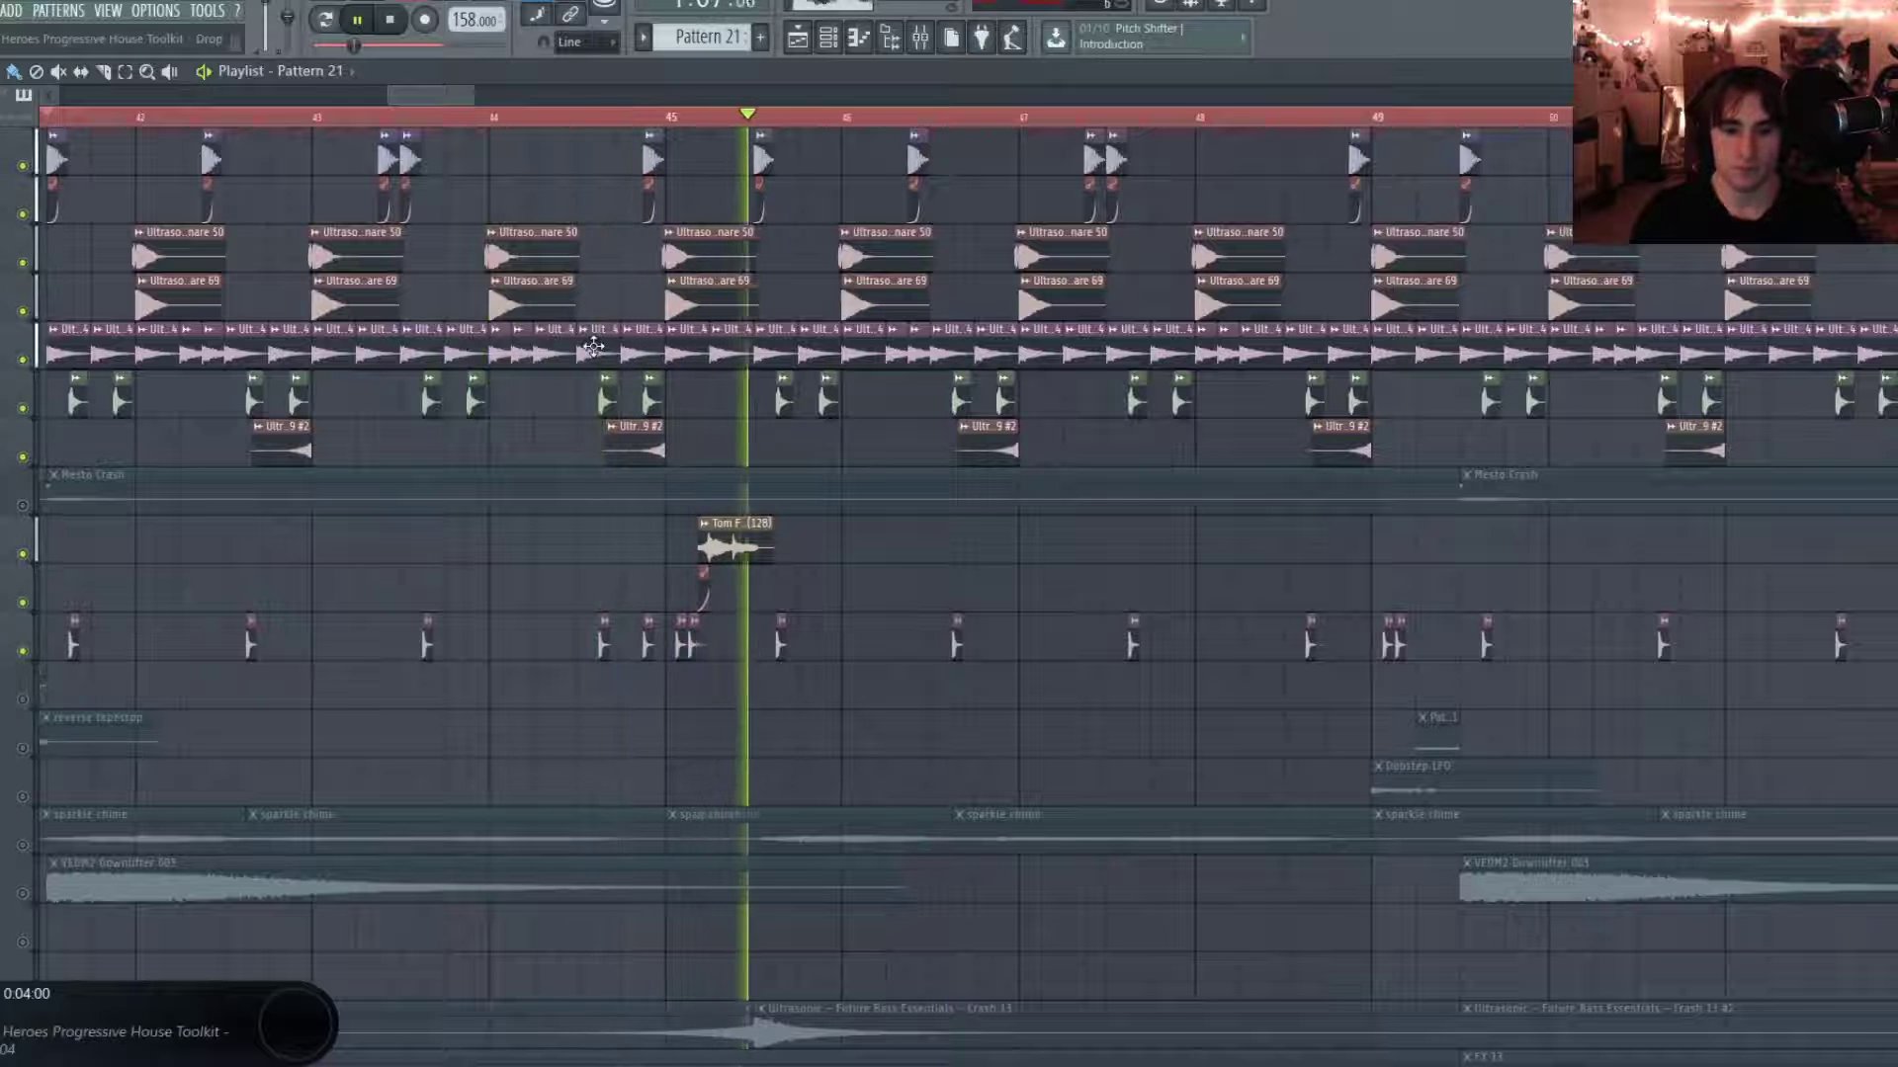
pyautogui.scroll(-2, 951, 522)
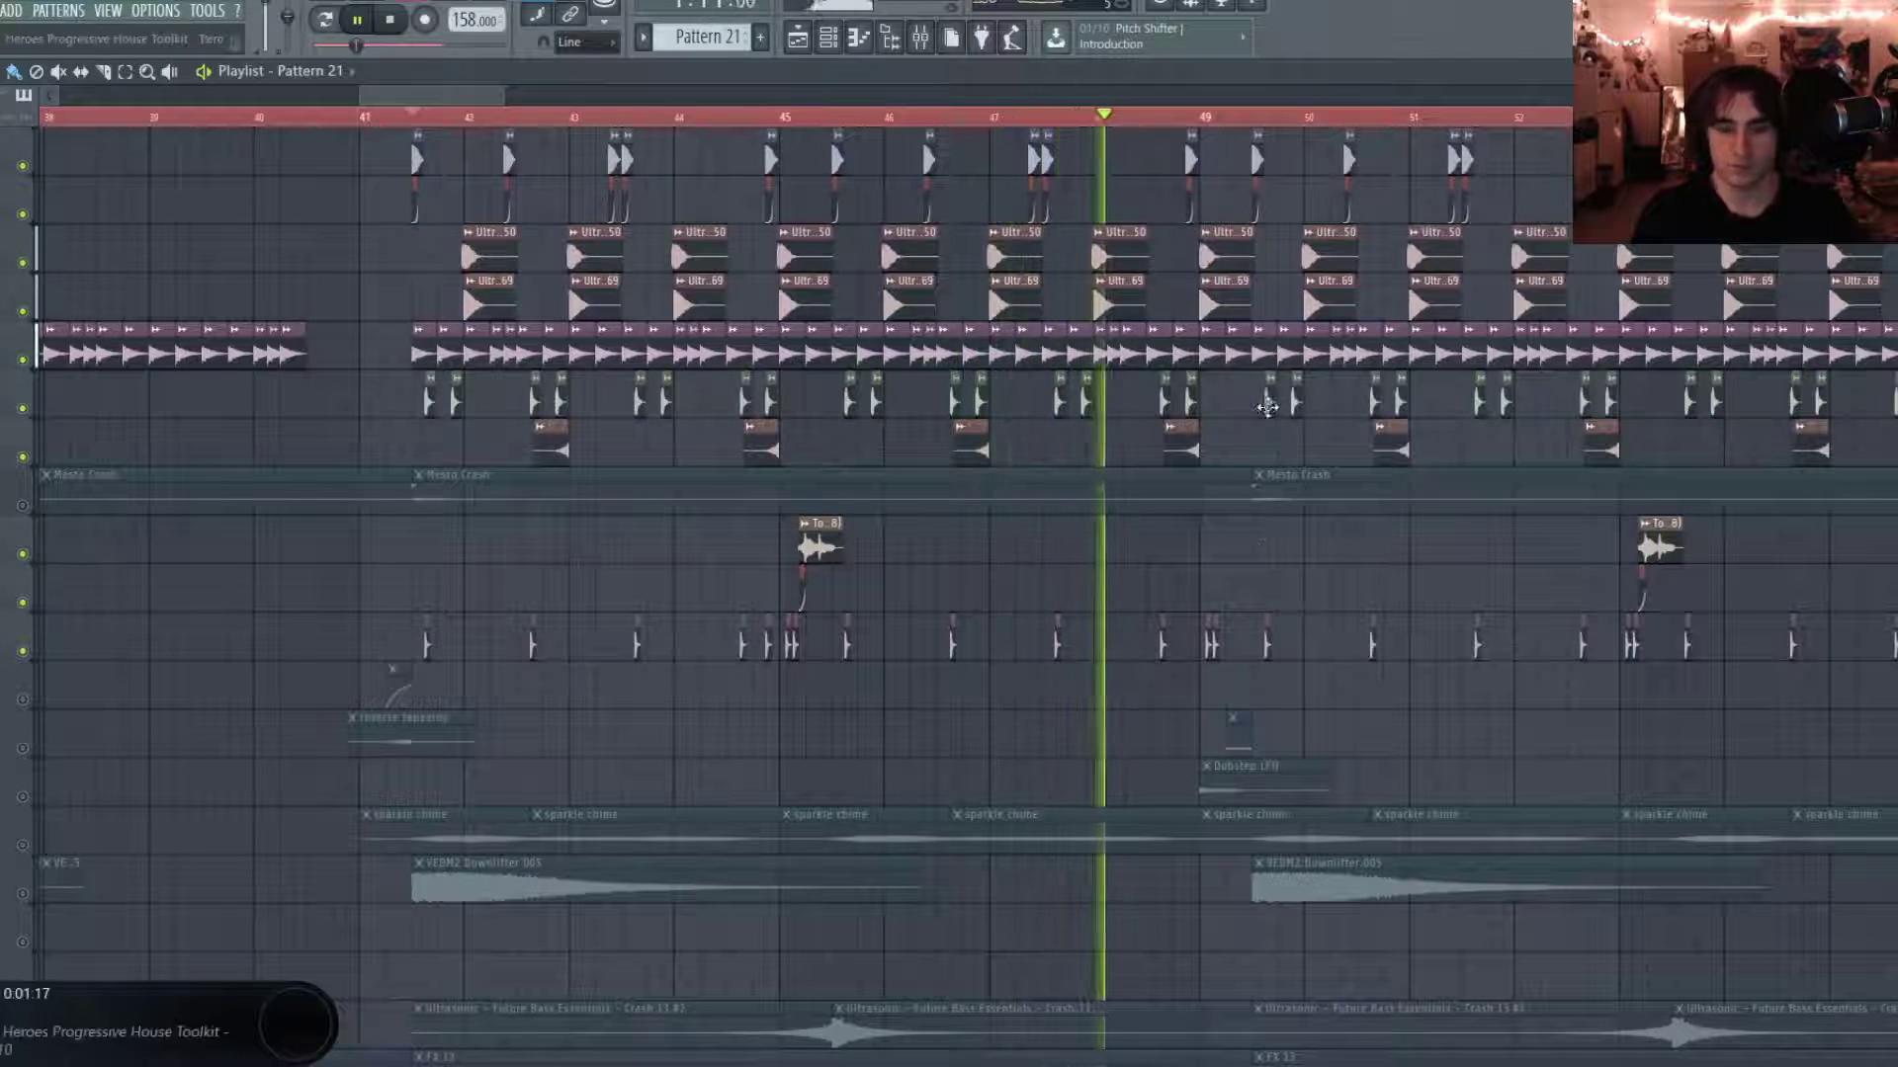
pyautogui.press('space')
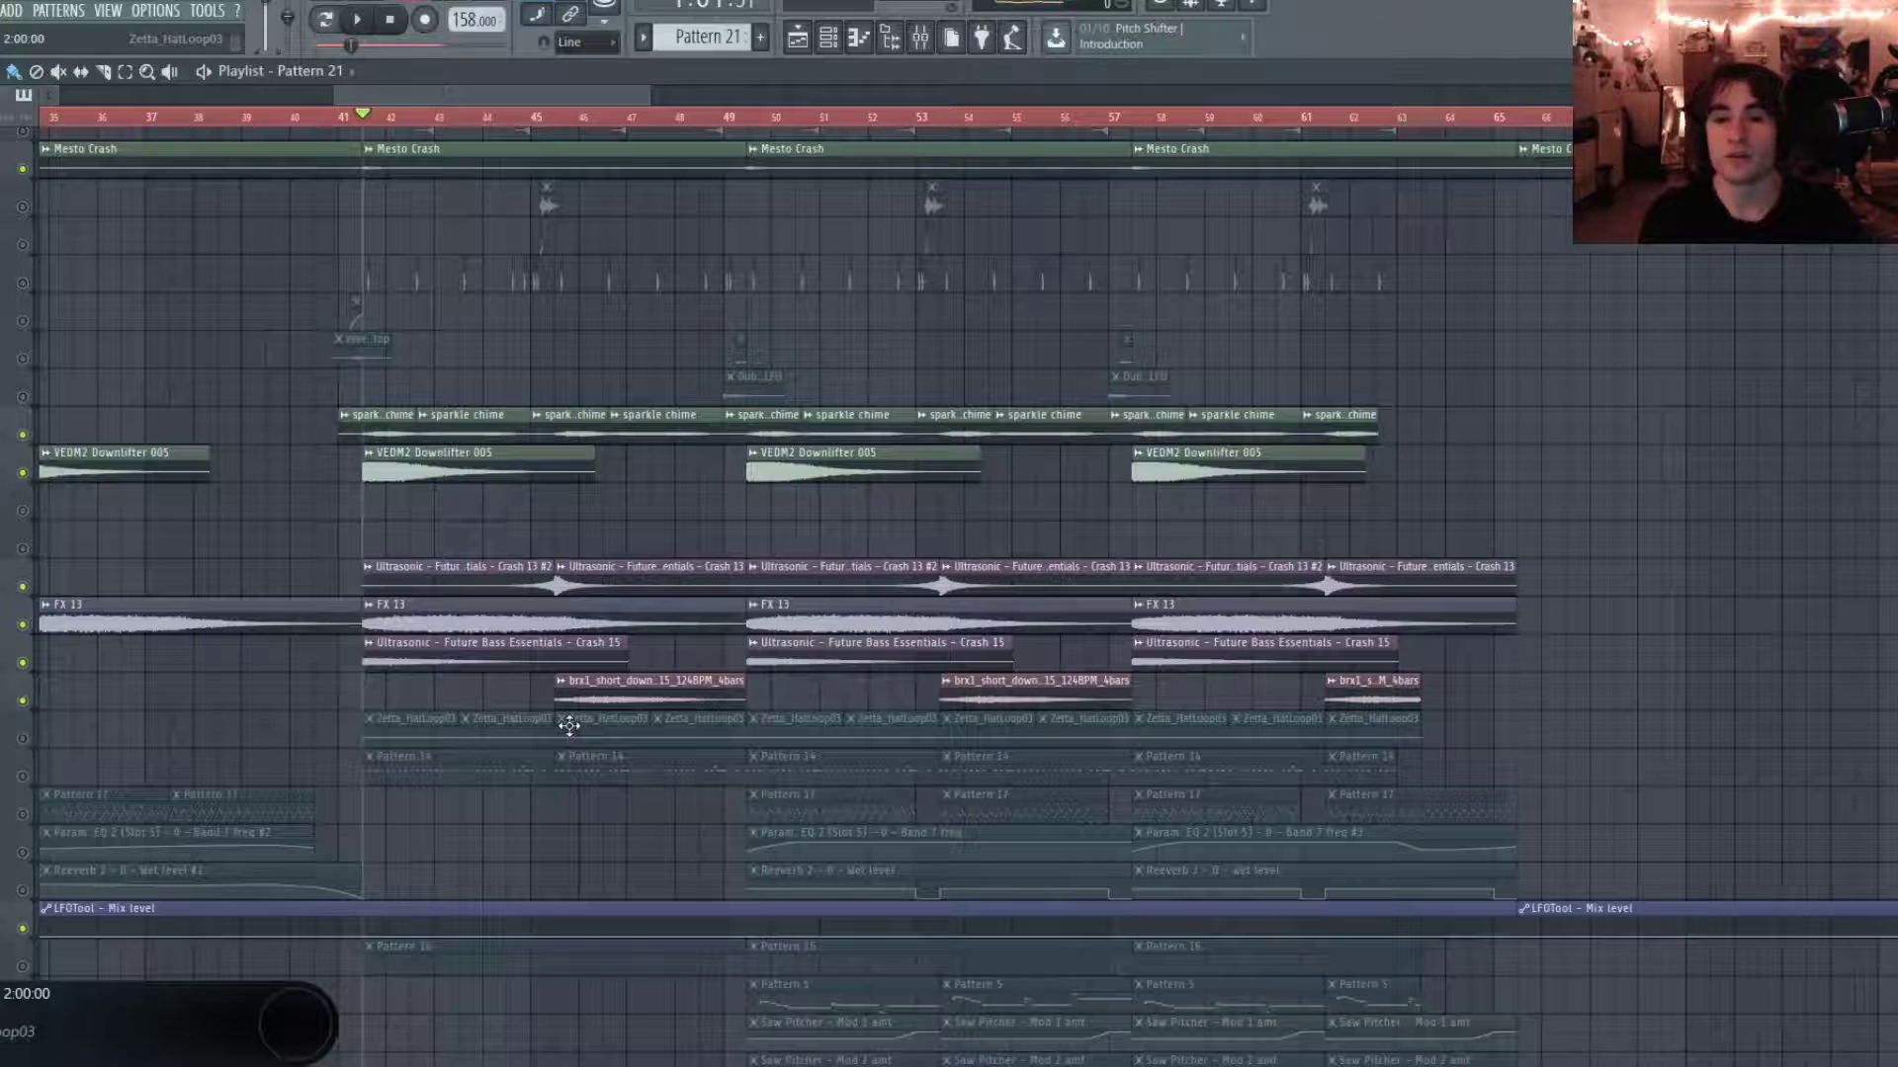
# Audition the drop's soloed crash, downlifter, sparkle chime and FX 13 layers, followed by Patterns 4, 3 and 18 on their own.
pyautogui.press('space')
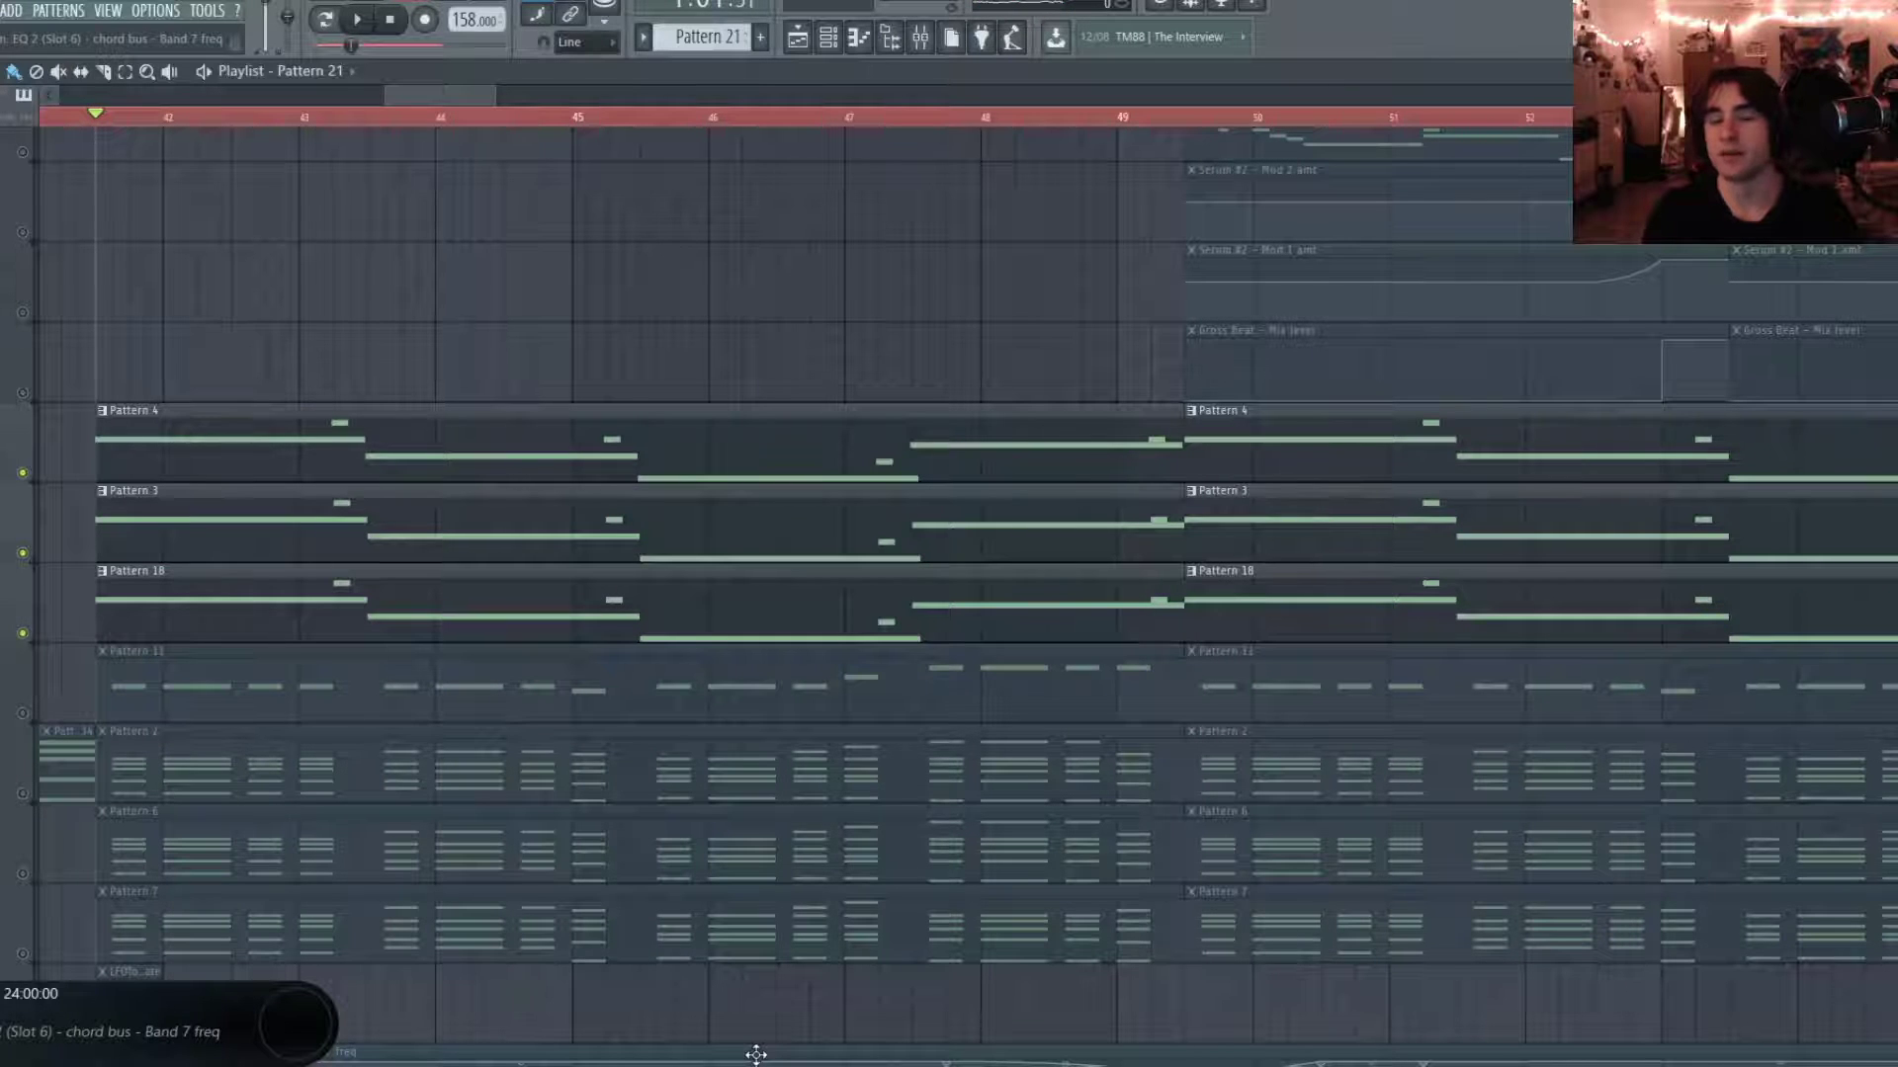
pyautogui.press('space')
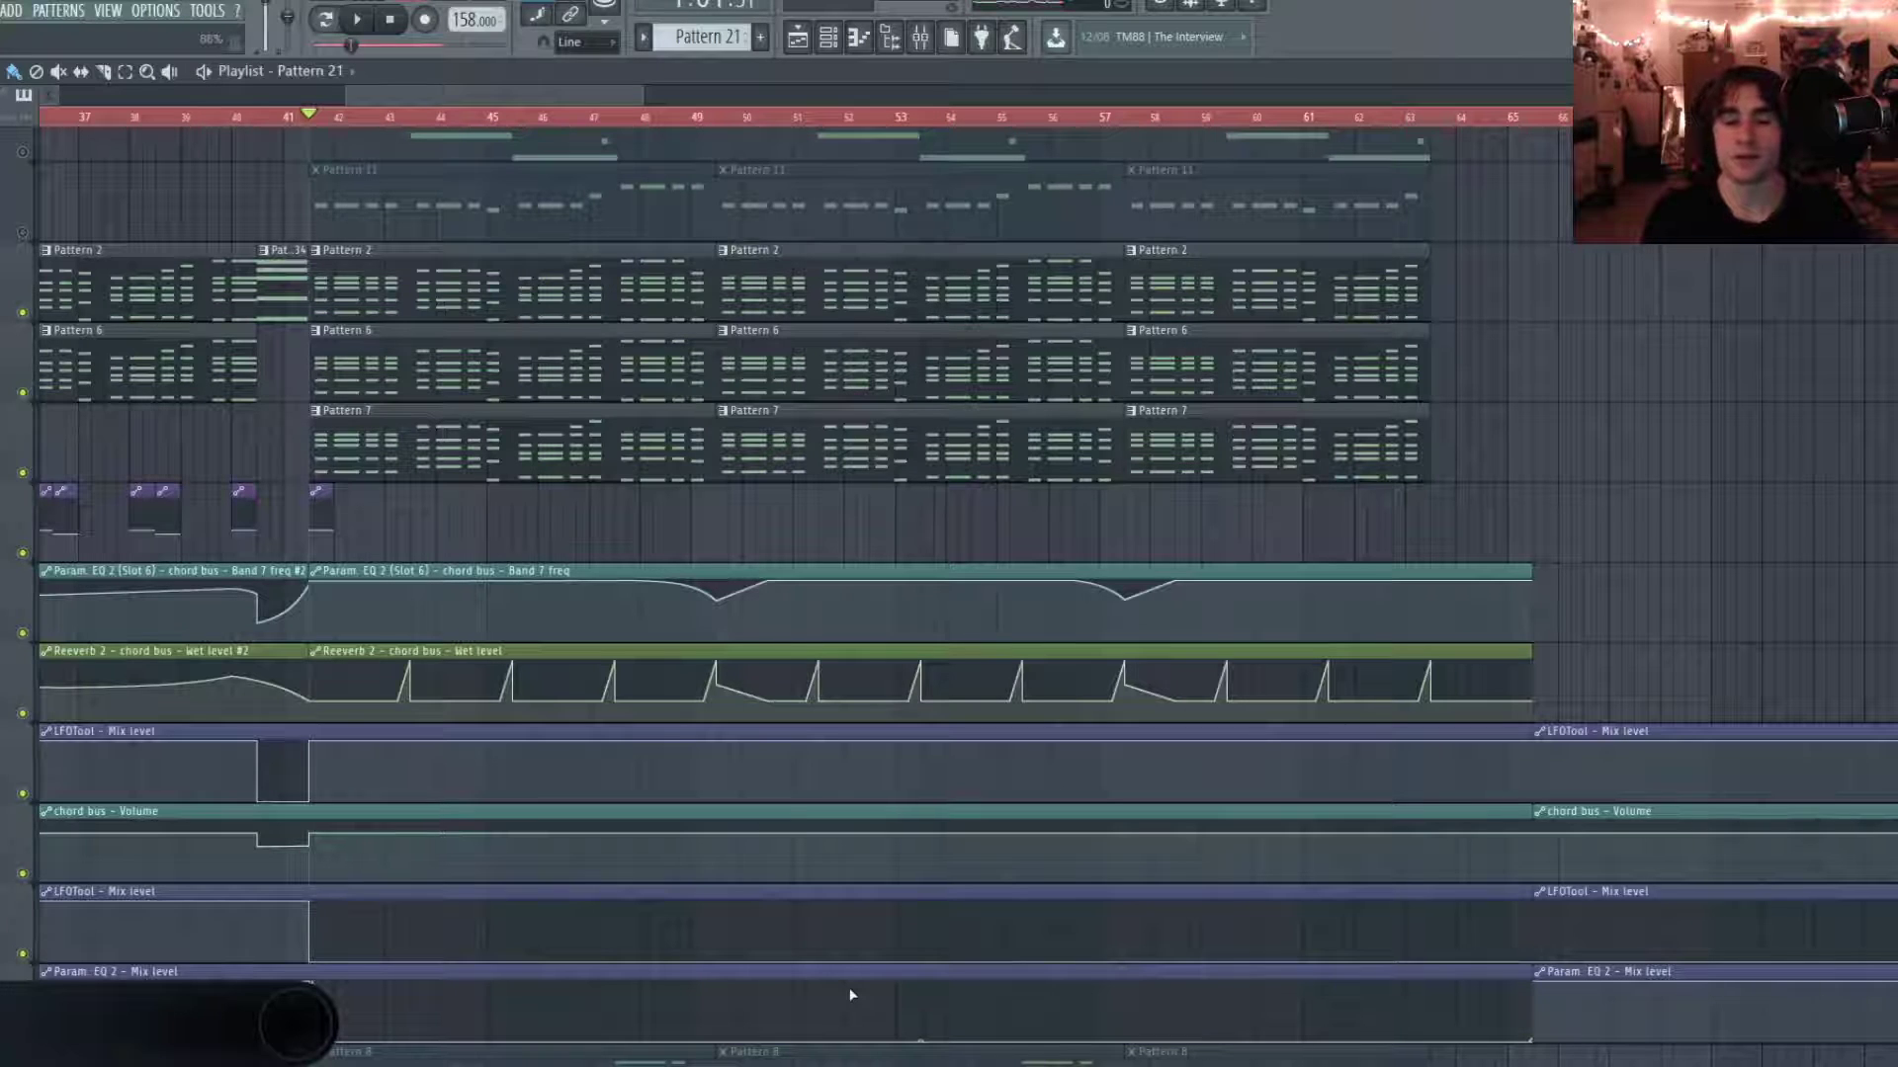
# Audition the chords in Patterns 2, 6 and 7 with their EQ and reverb automation, followed by Pattern 11 alone.
pyautogui.press('space')
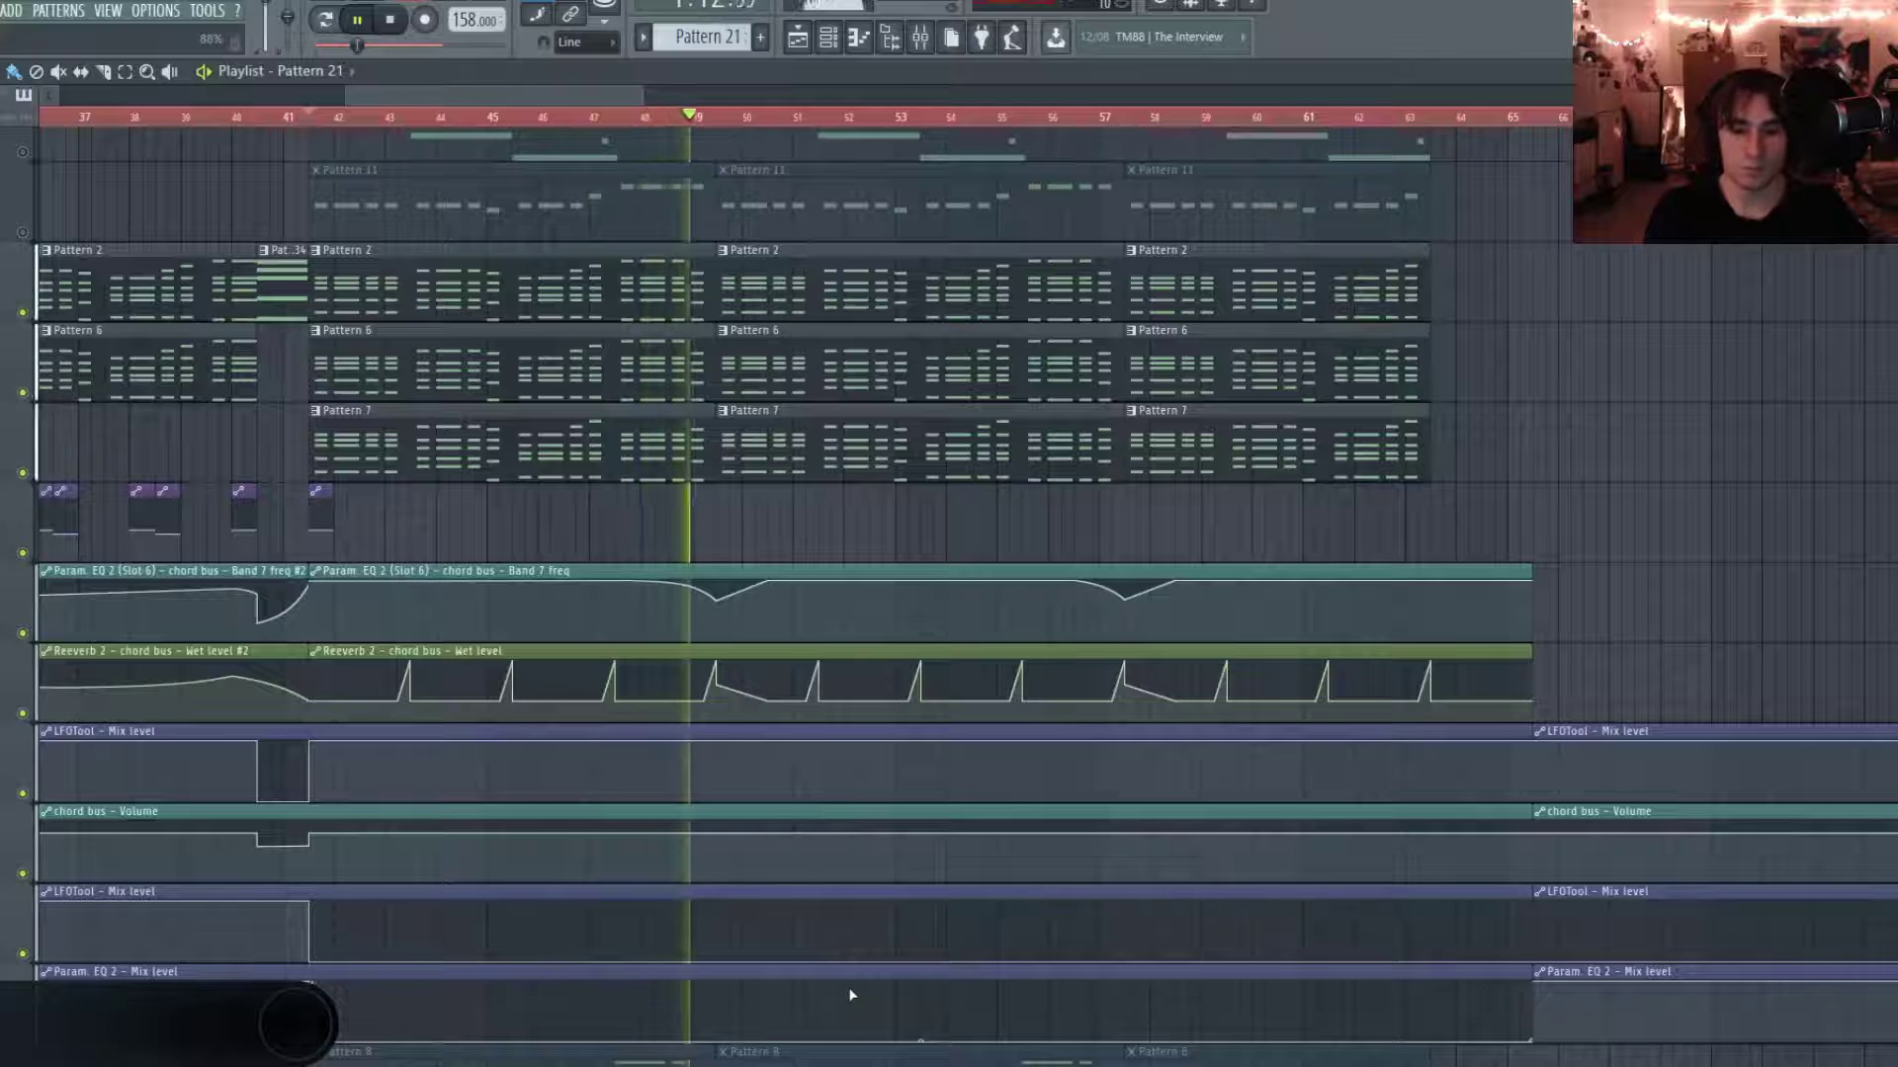
pyautogui.press('space')
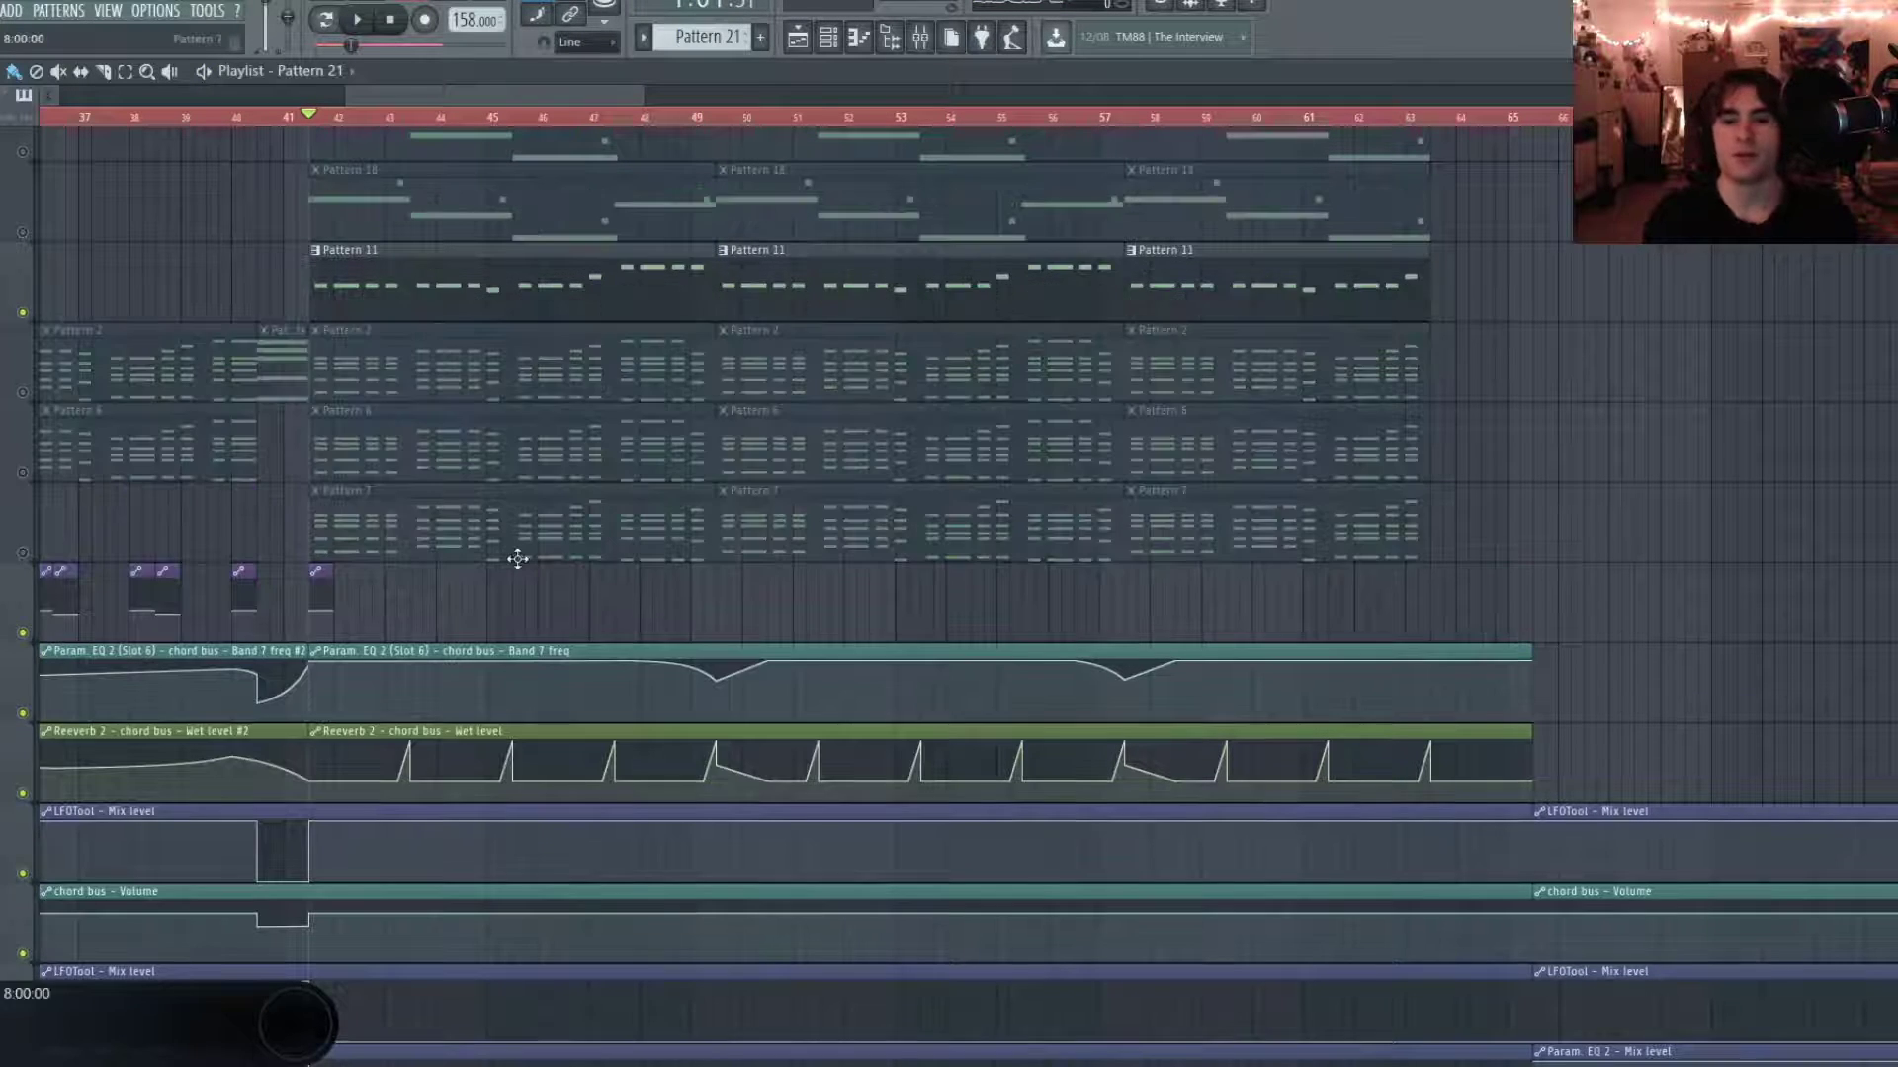
pyautogui.press('space')
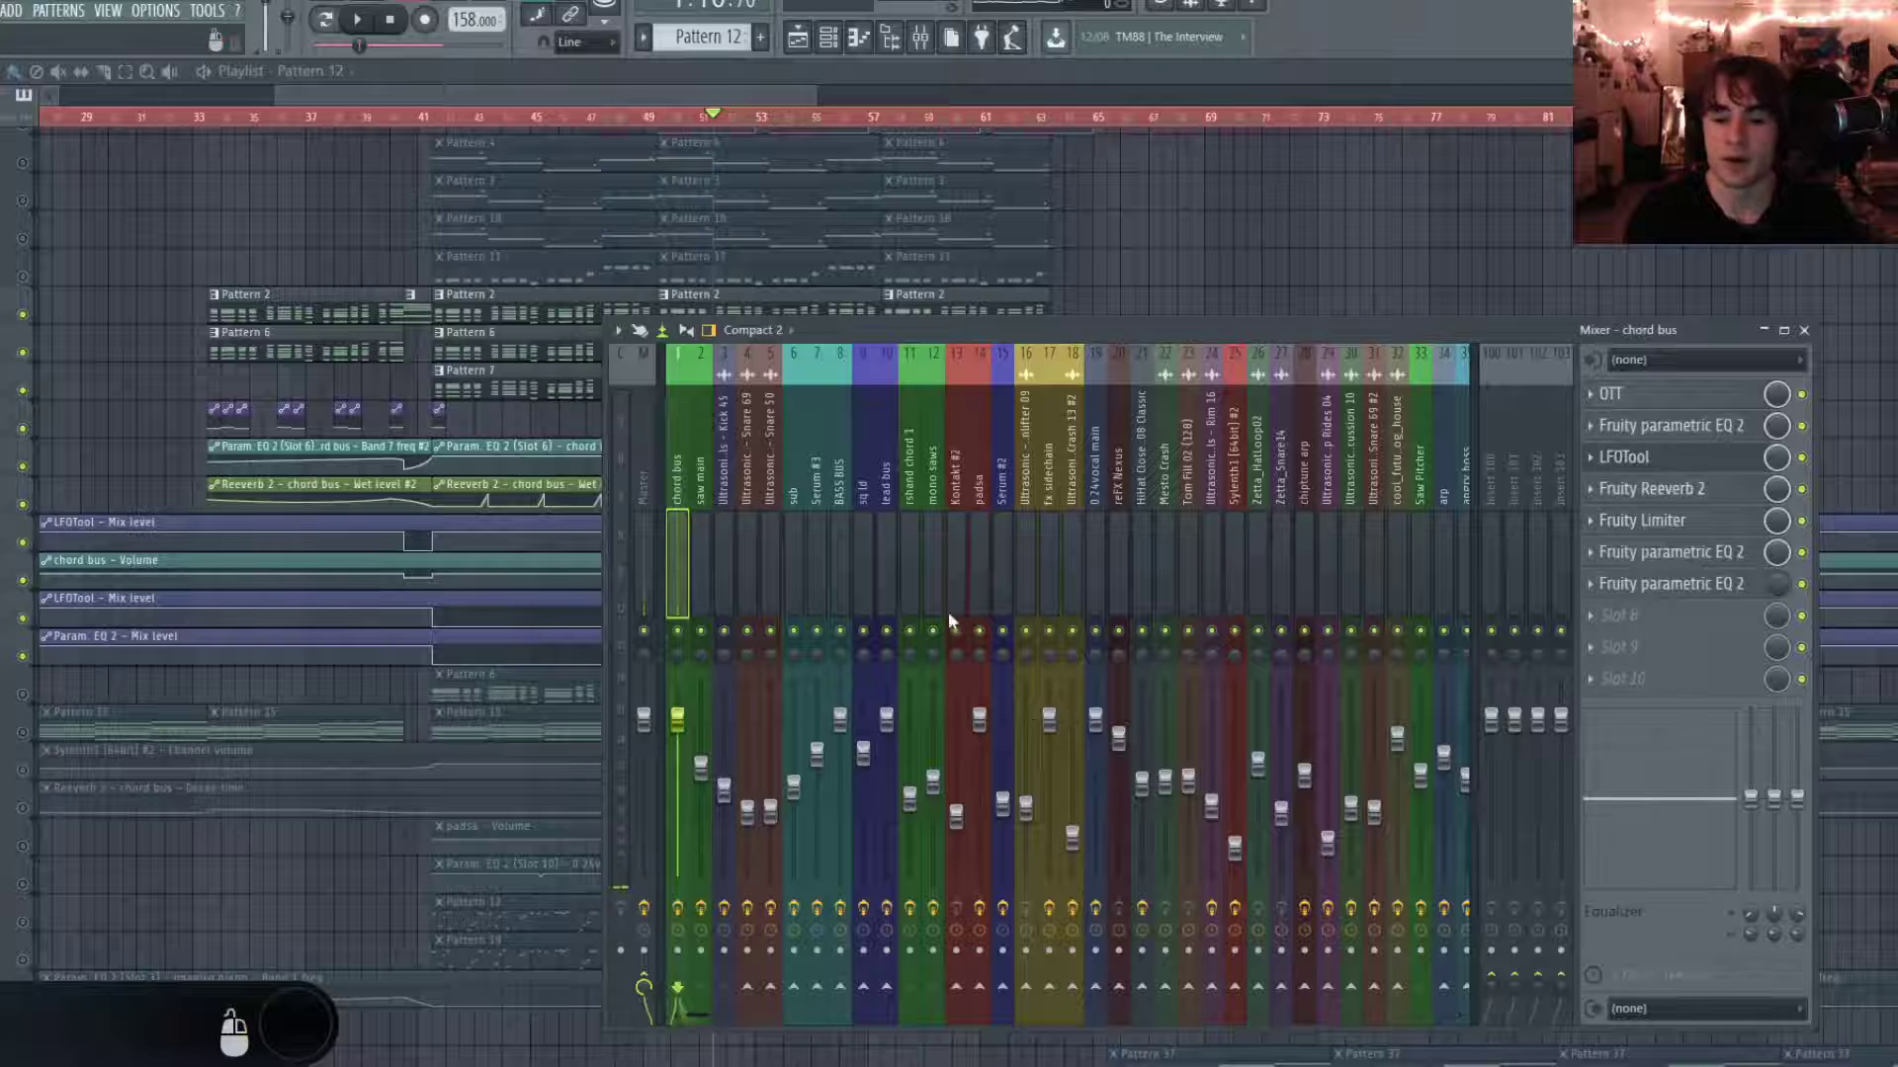
# Inspect the chord bus effect chain: OTT, the parametric EQs, LFOTool, Fruity Reeverb 2 and Fruity Limiter.
pyautogui.click(1621, 393)
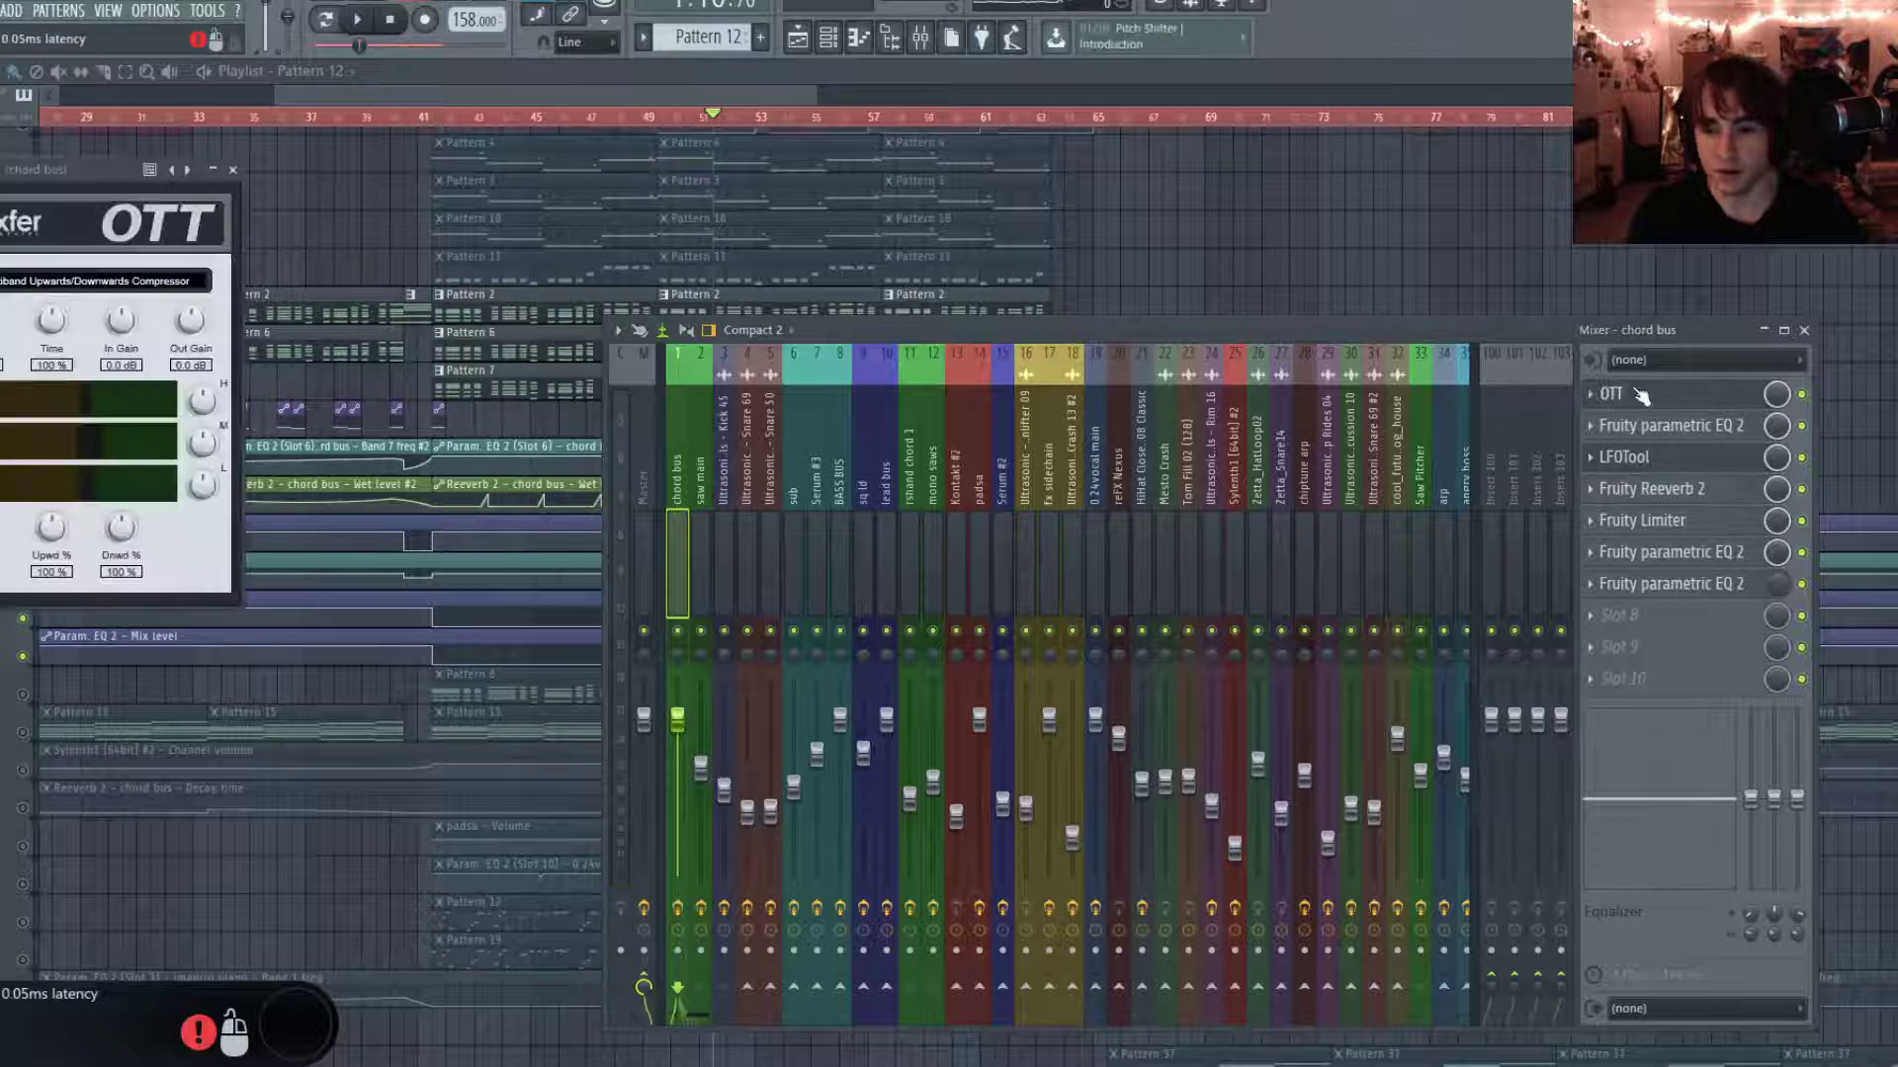
pyautogui.click(1677, 425)
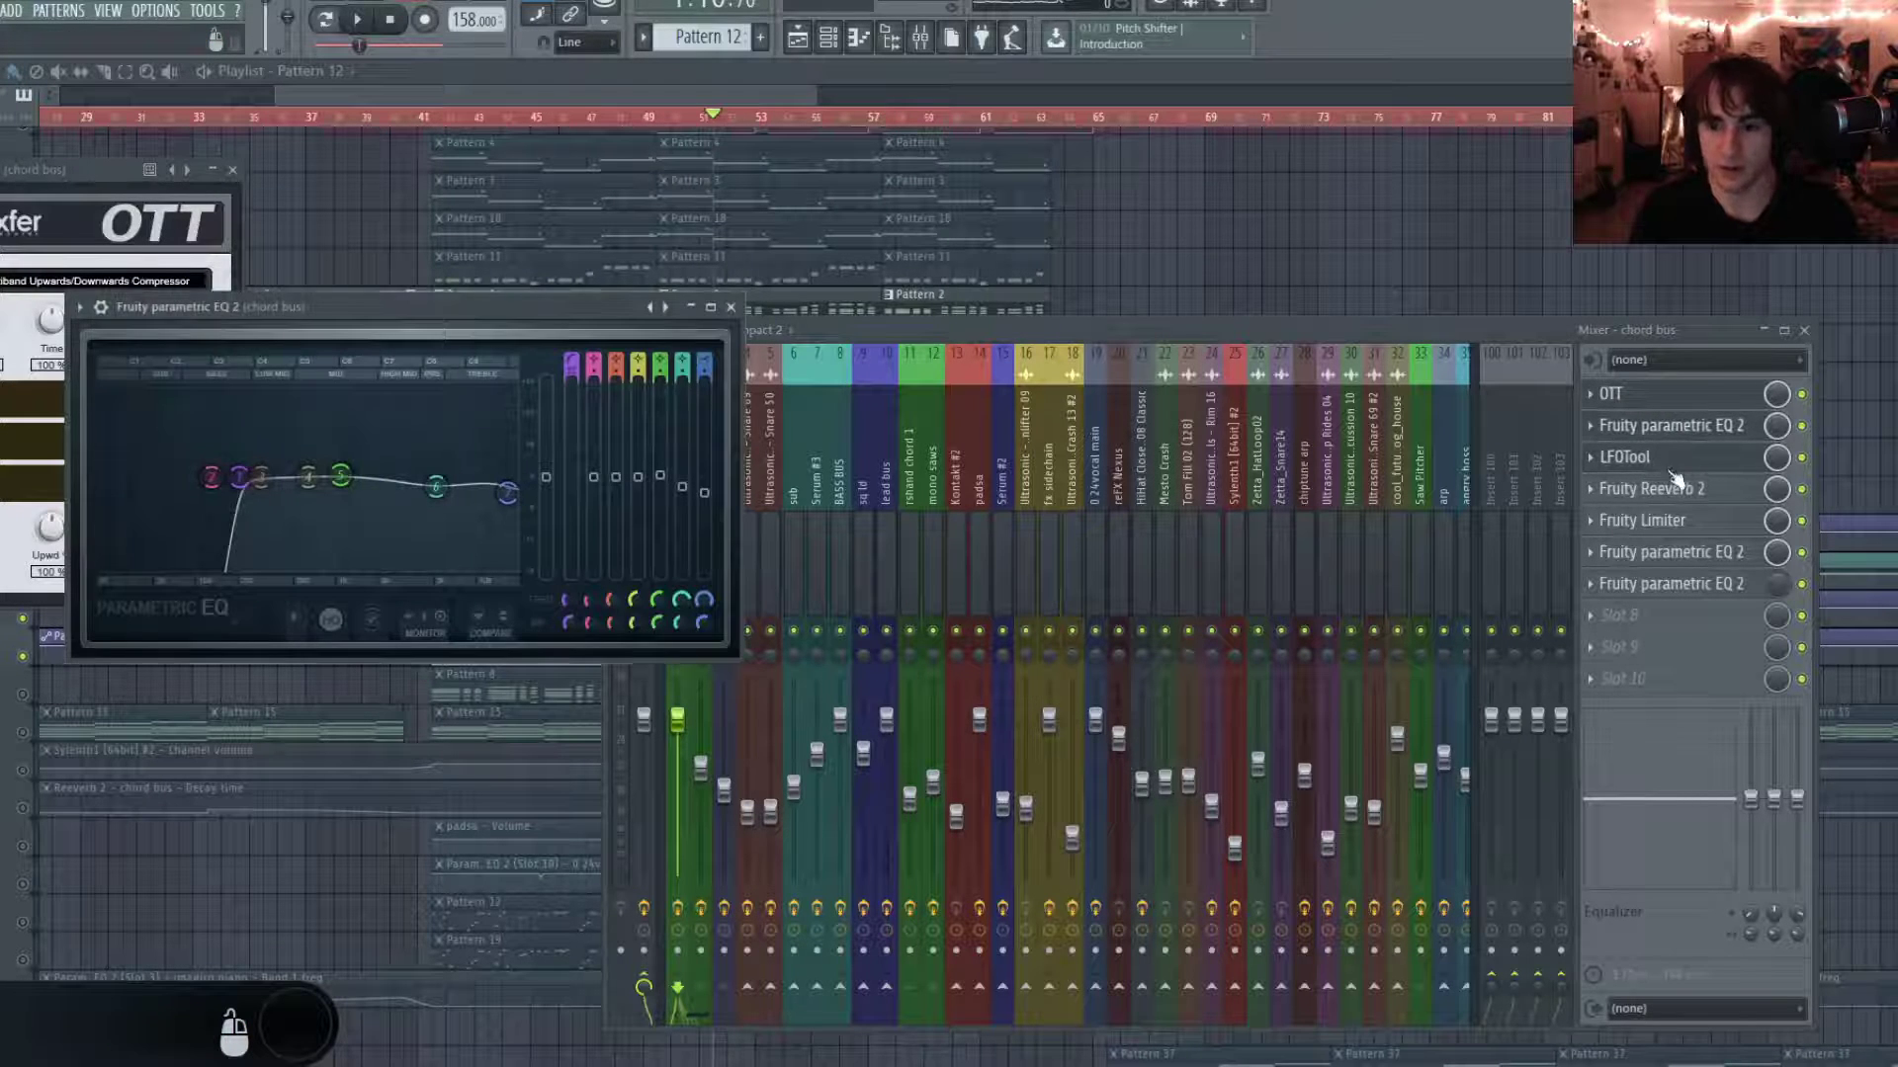
pyautogui.click(1670, 460)
pyautogui.click(1669, 488)
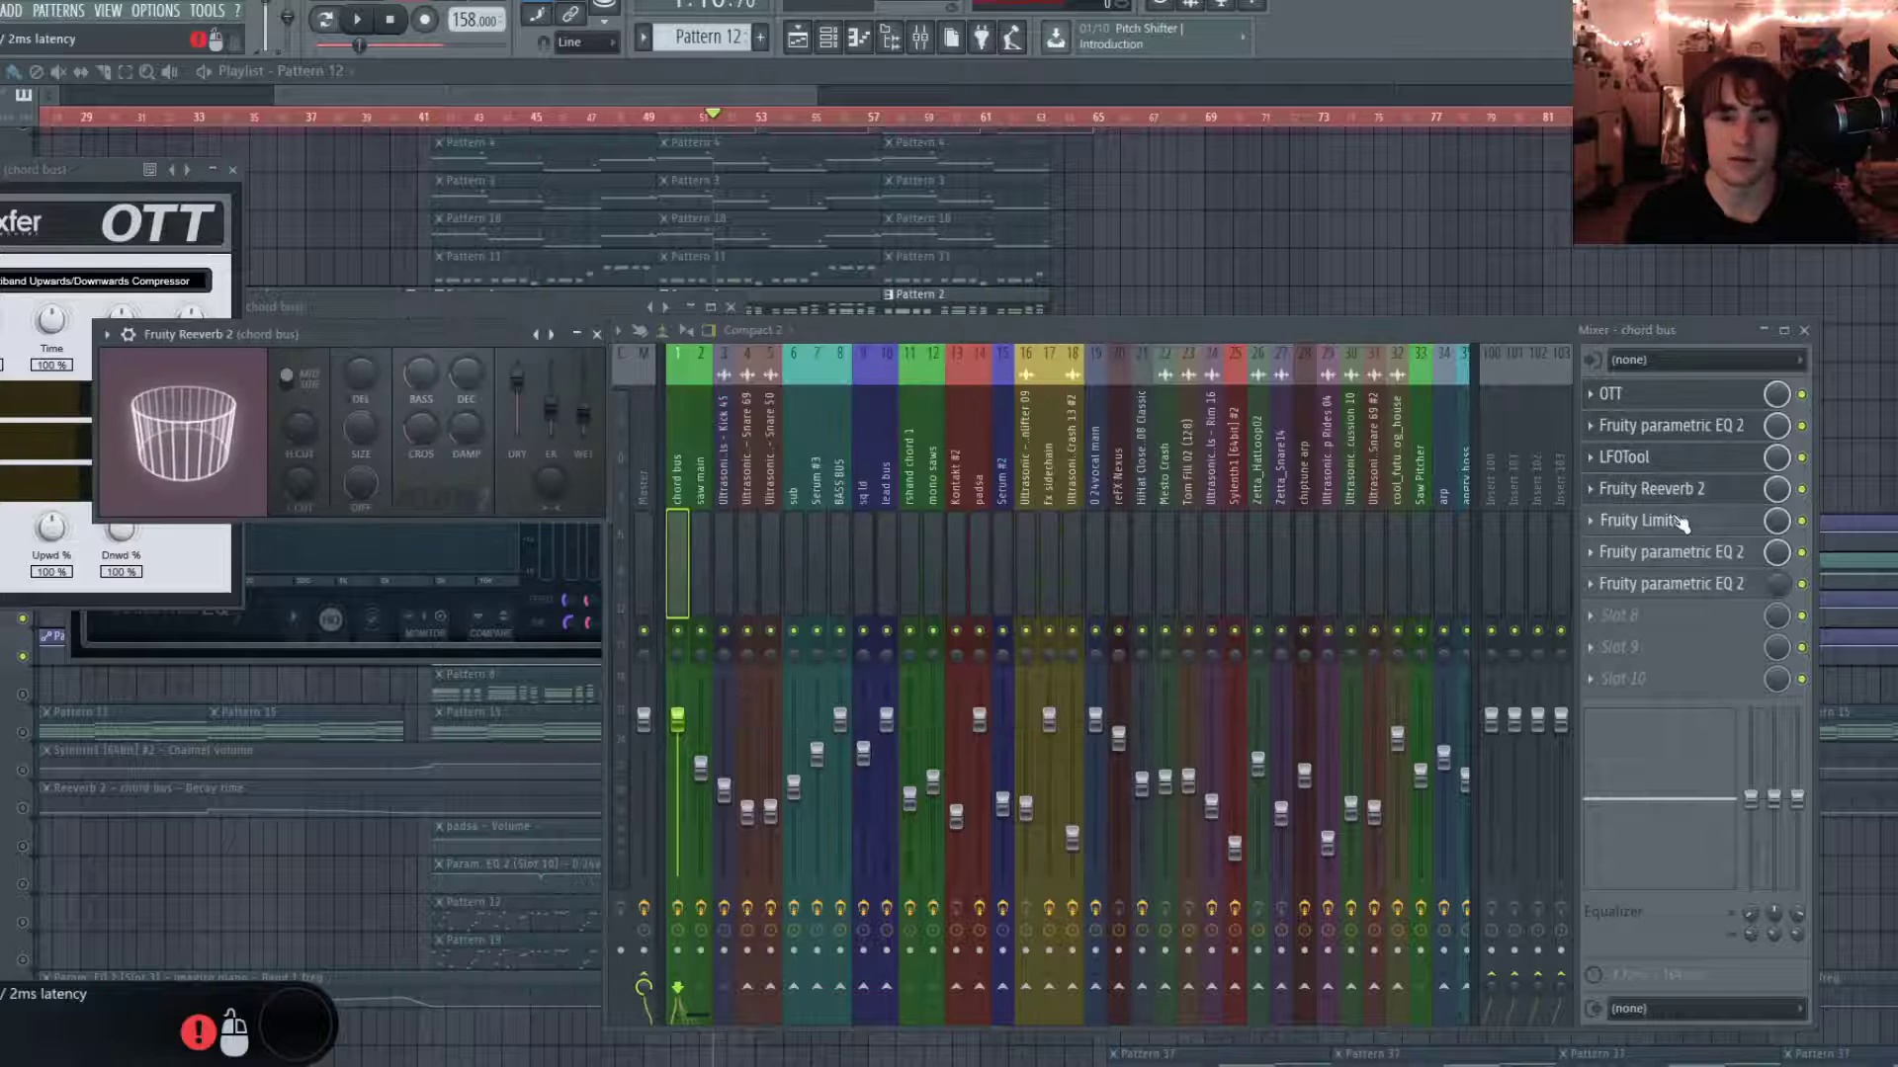
pyautogui.click(1672, 521)
pyautogui.click(1681, 552)
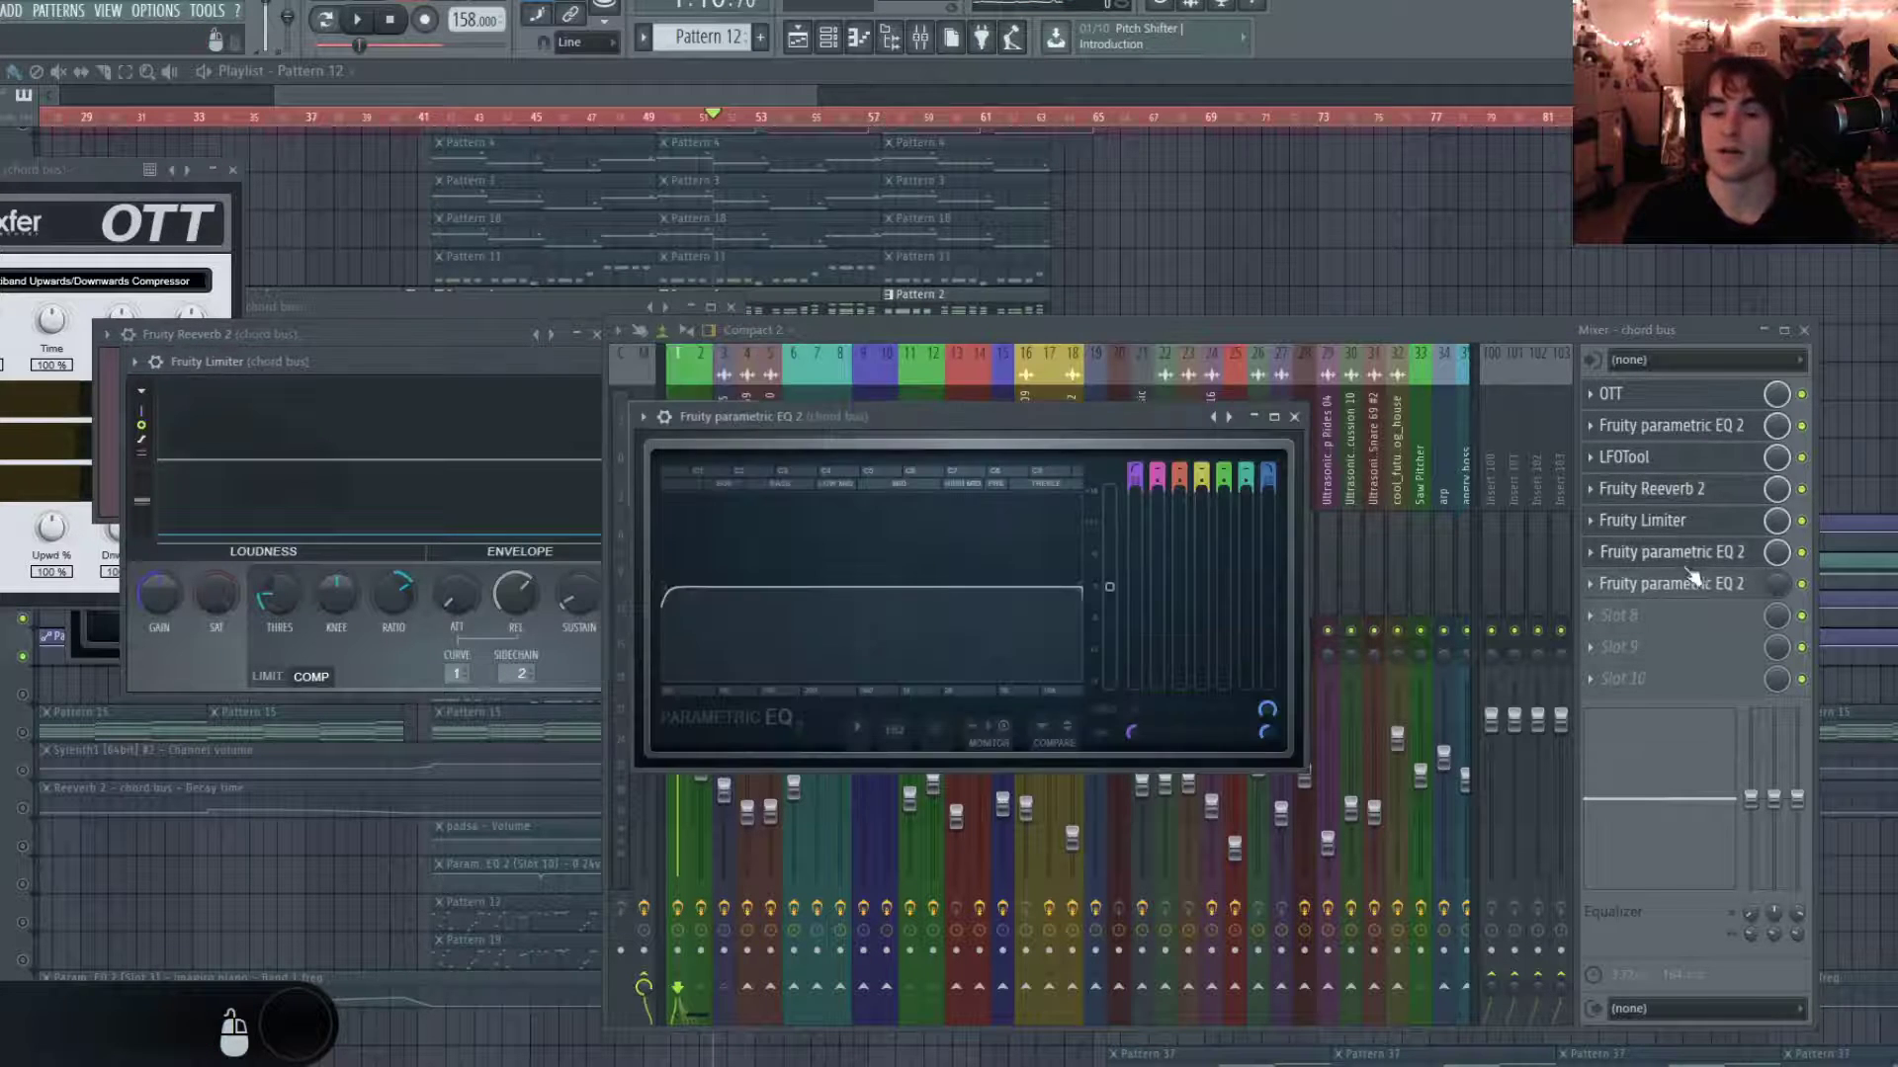
pyautogui.click(1700, 583)
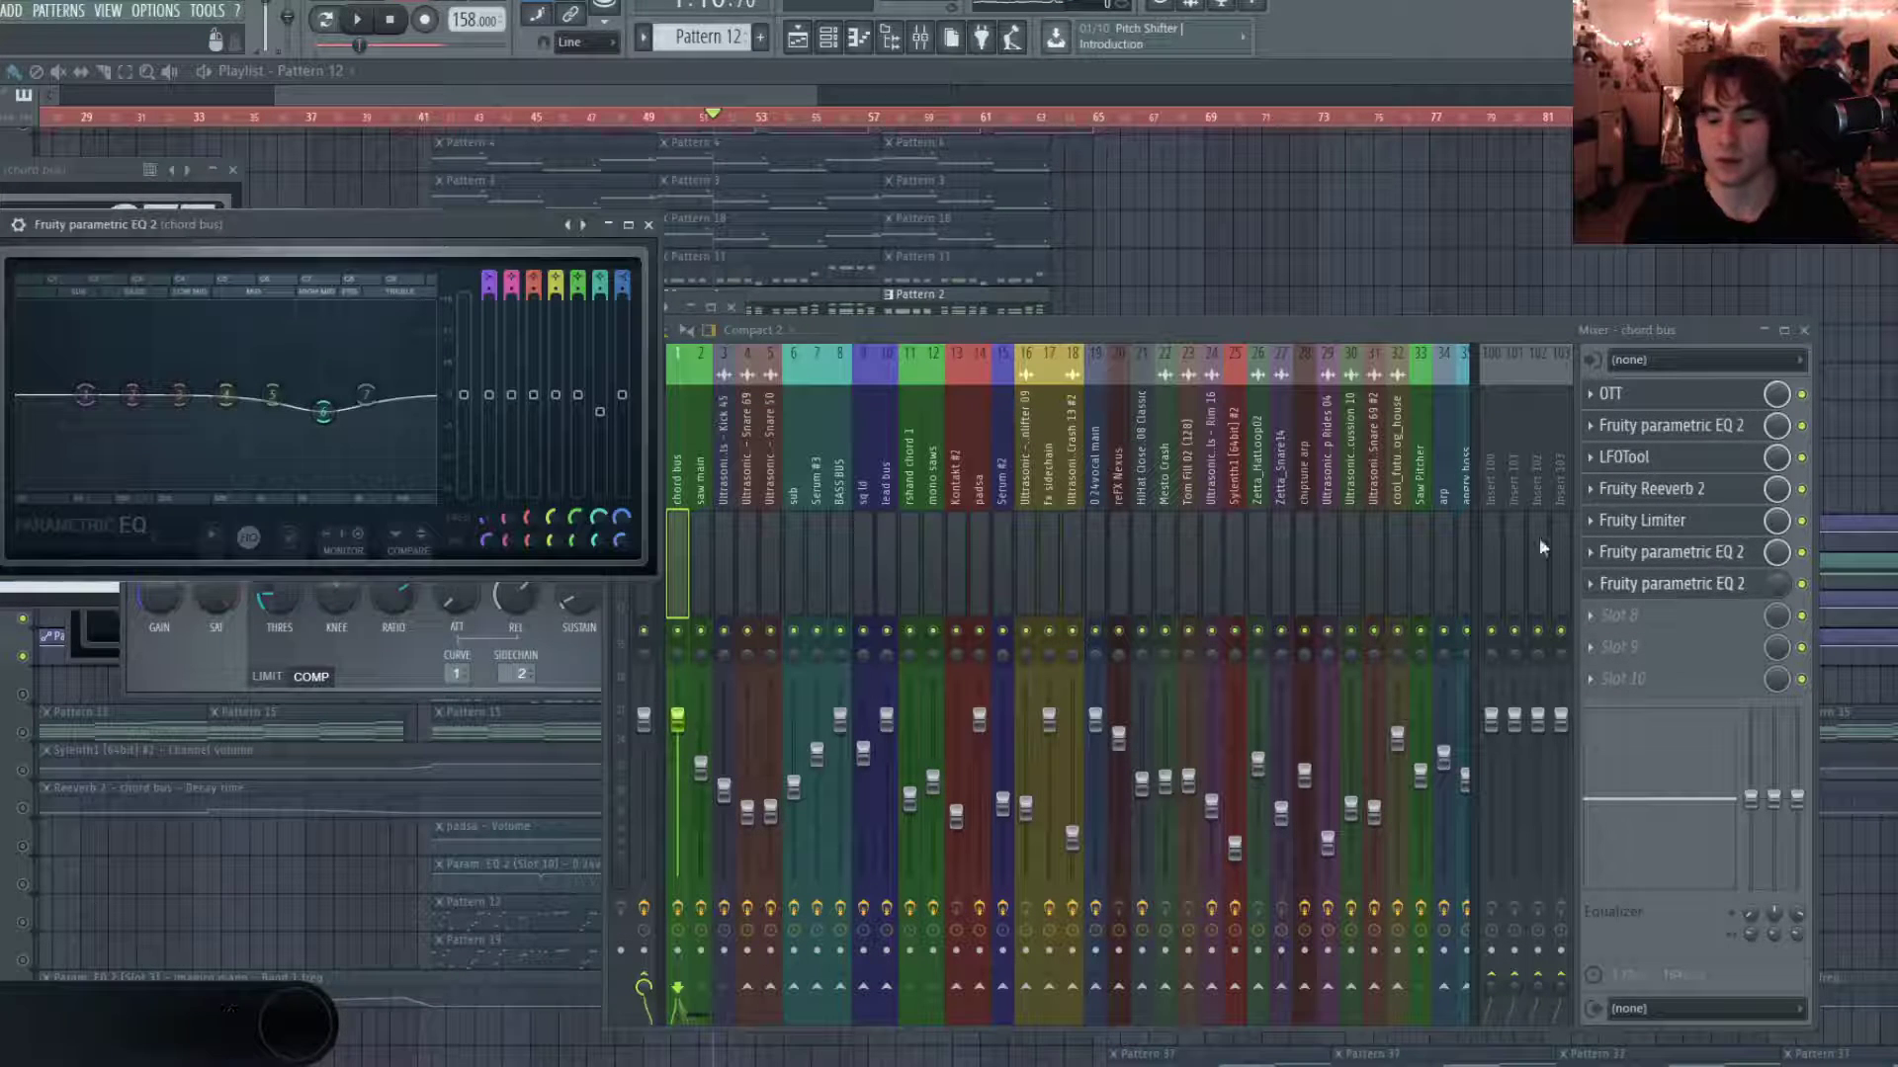
pyautogui.click(1699, 552)
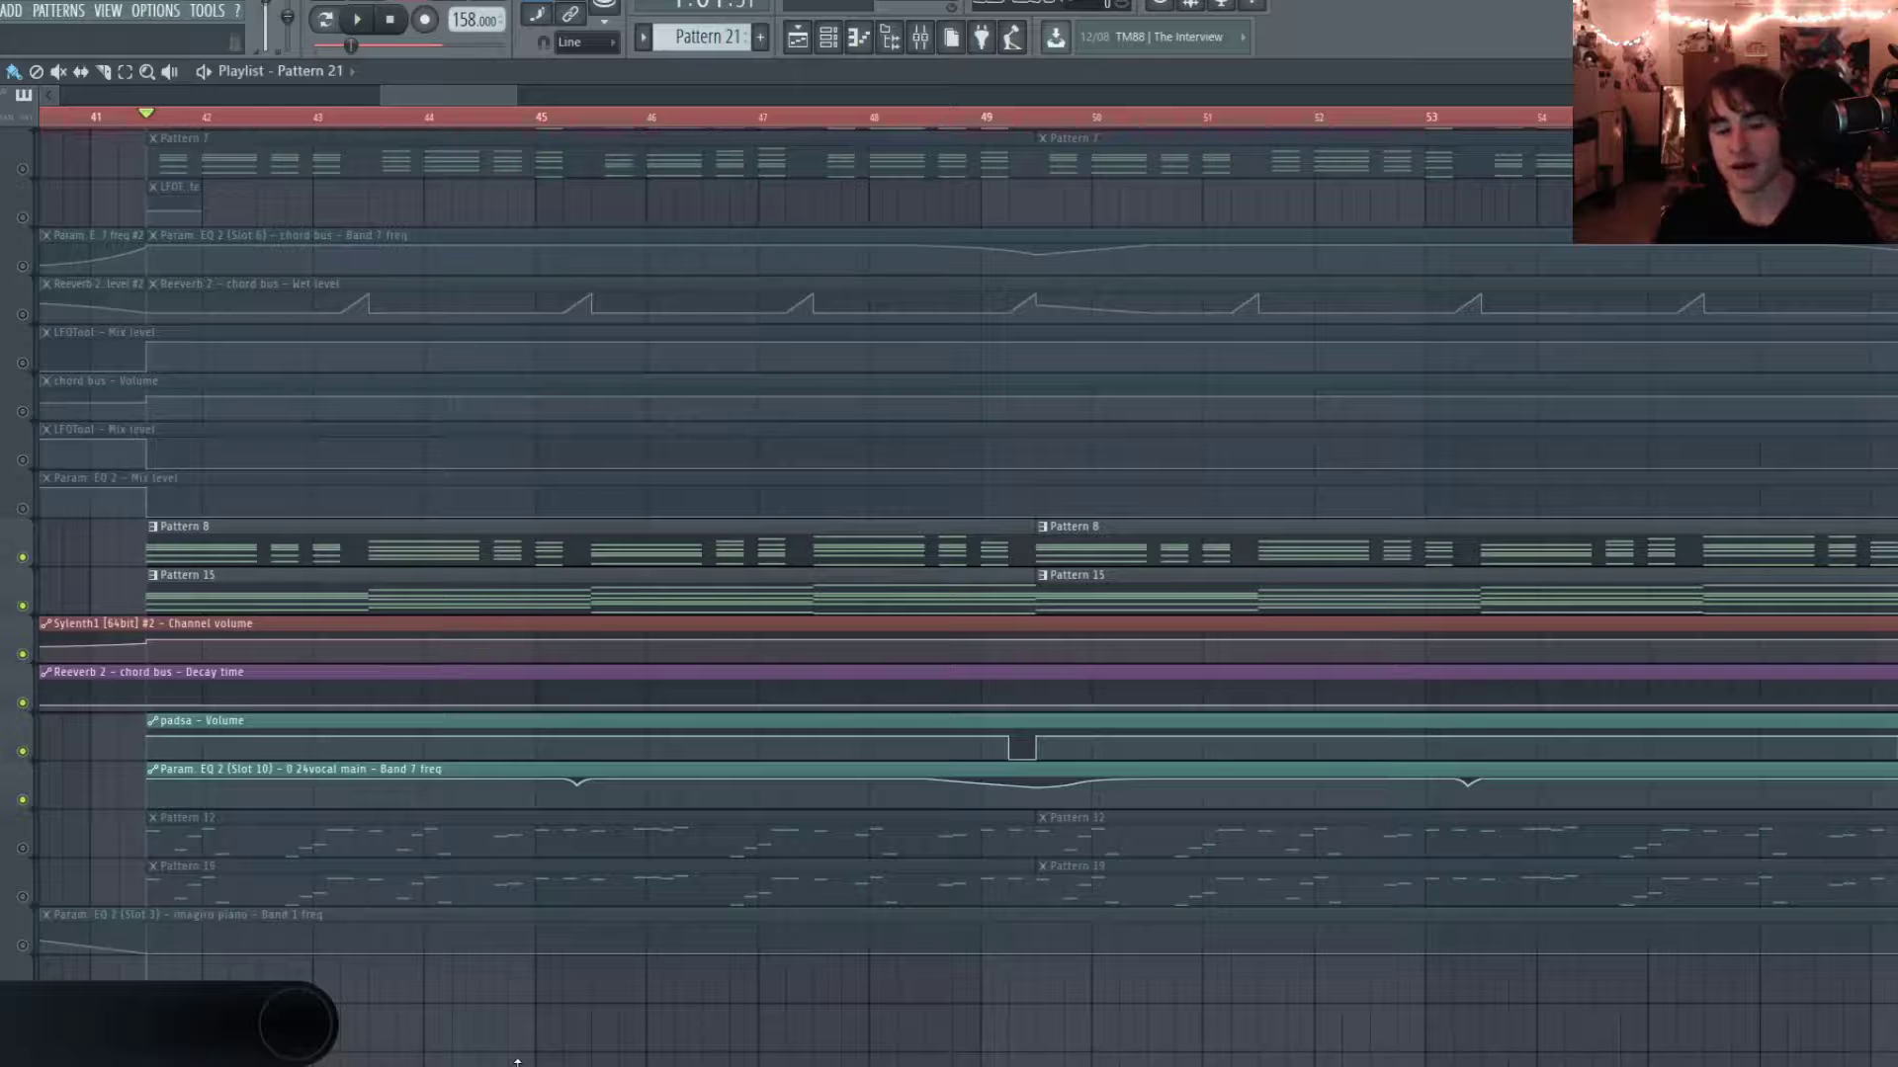
# Audition Patterns 8 and 15 from the start of the drop with their volume, reverb decay and EQ automation.
pyautogui.press('space')
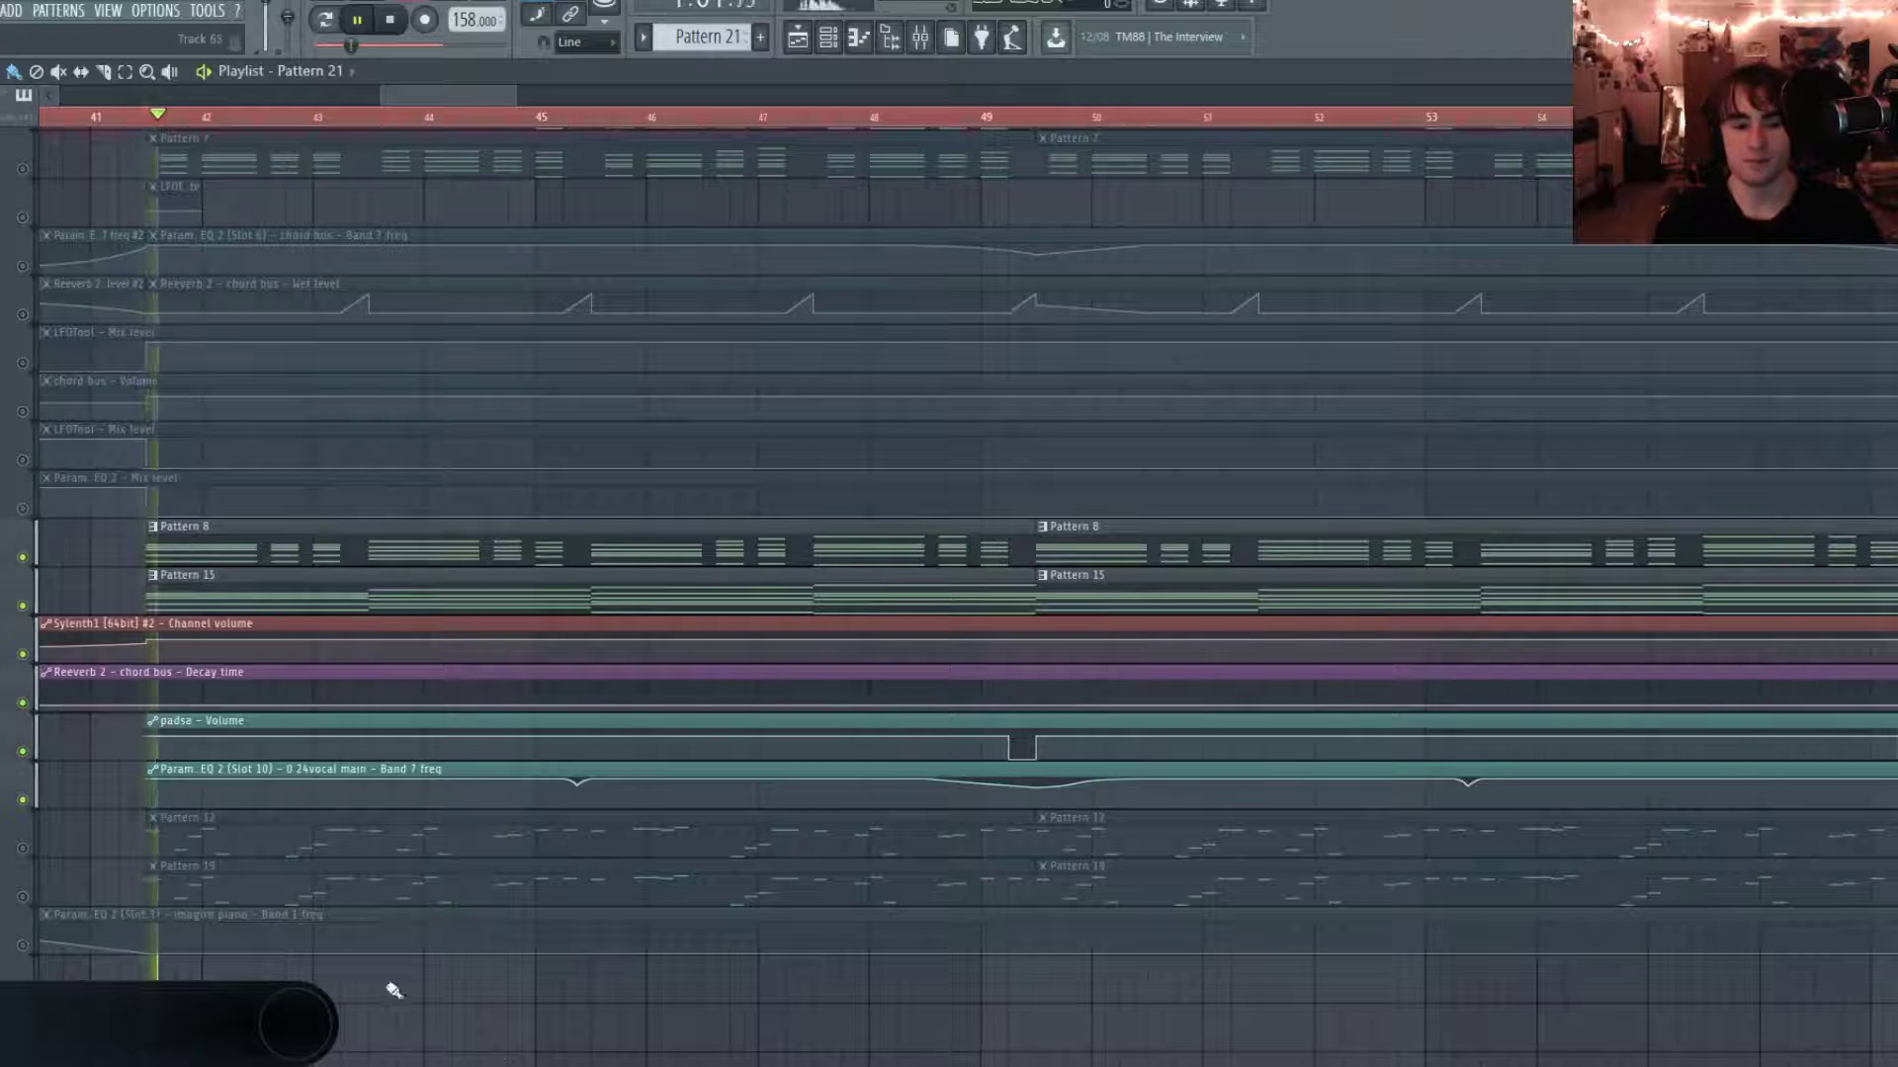
pyautogui.click(24, 608)
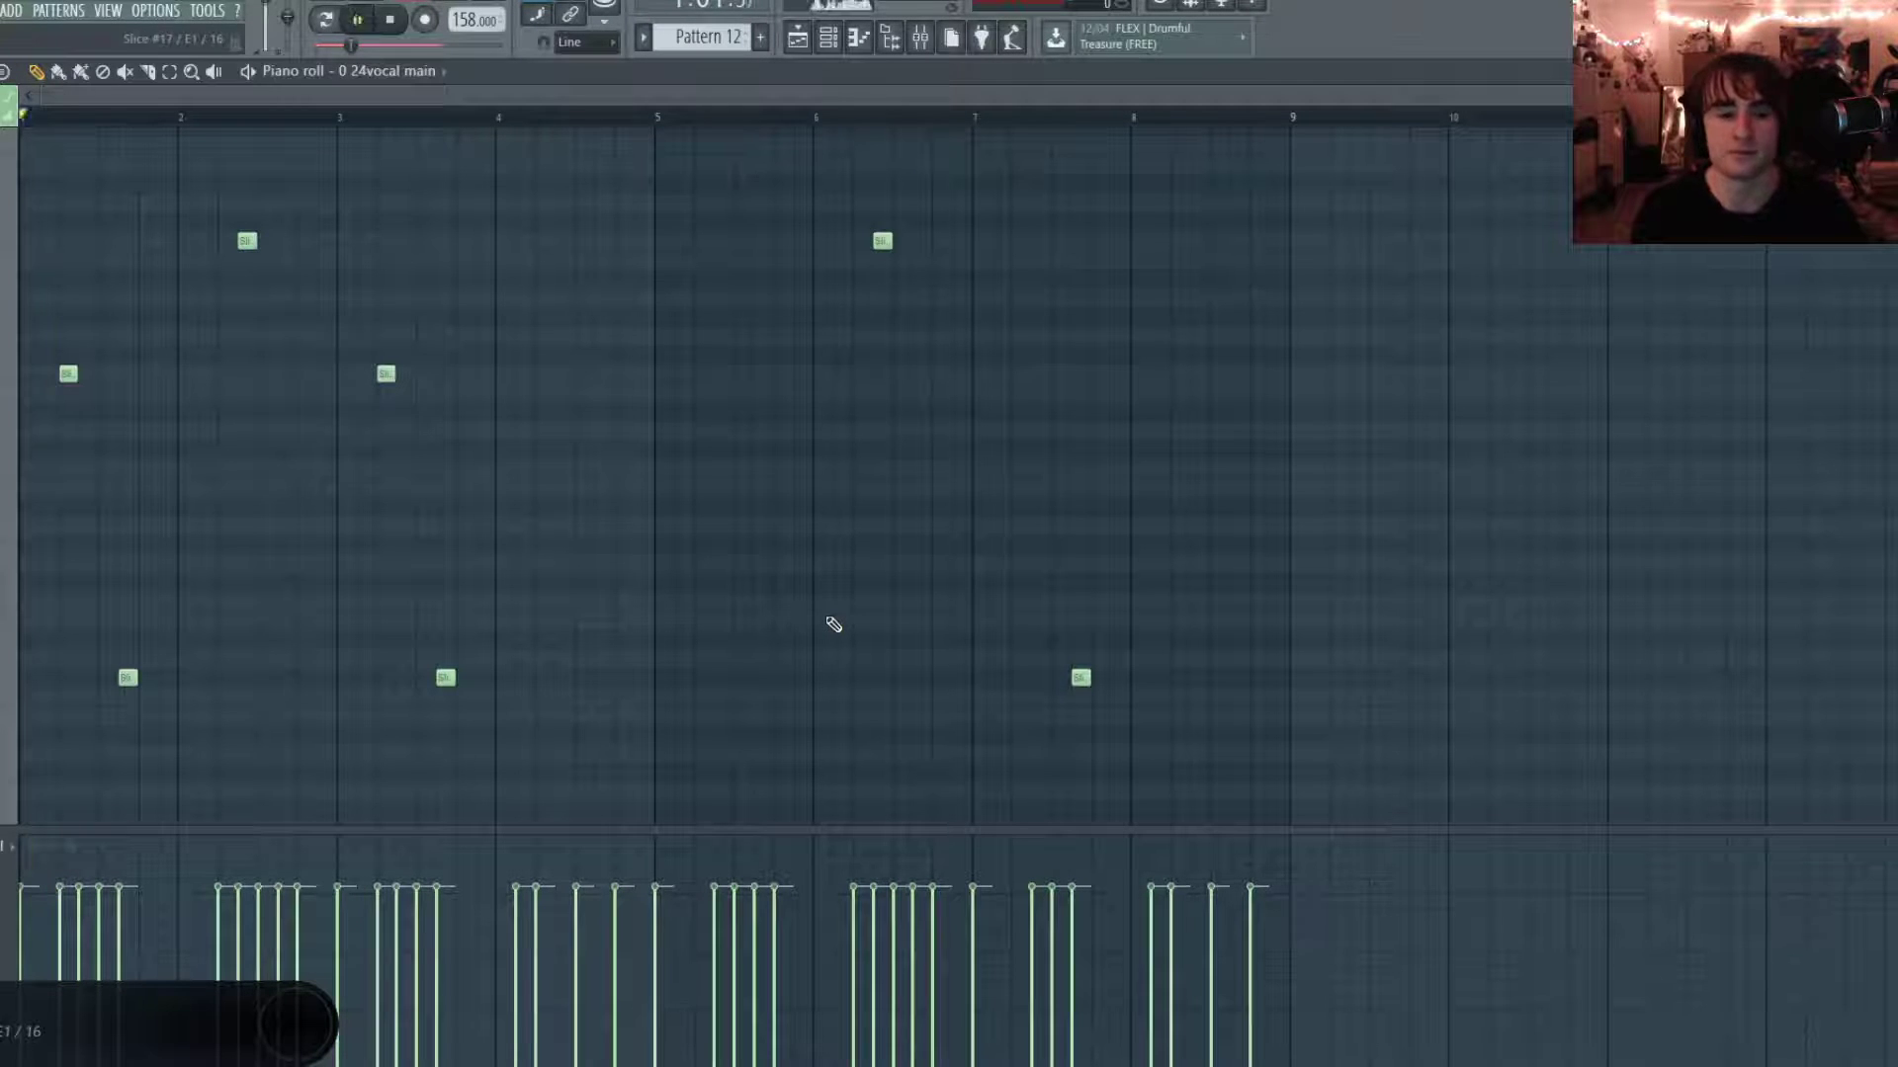
# Play the Pattern 12 vocal chops in the piano roll and inspect the Fruity Limiter and parametric EQ on the 0 24vocal main channel.
pyautogui.press('space')
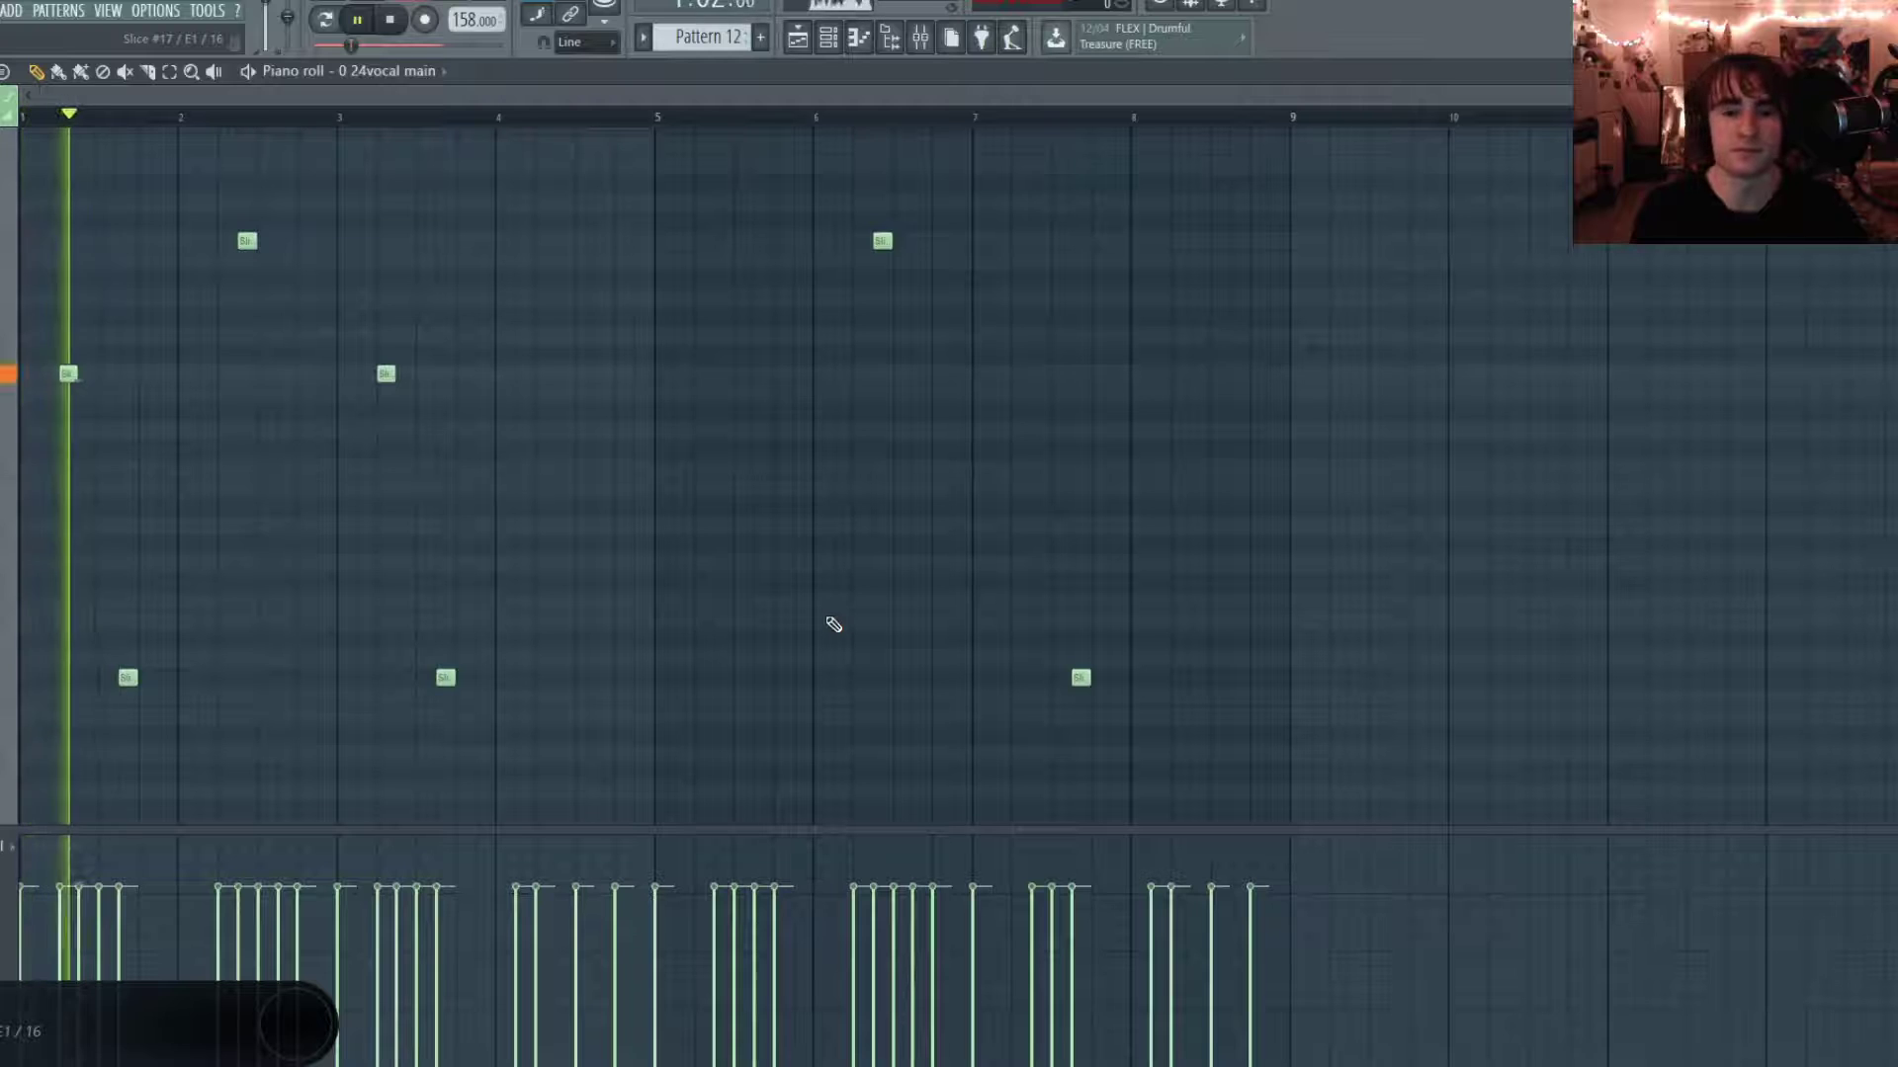
pyautogui.click(951, 41)
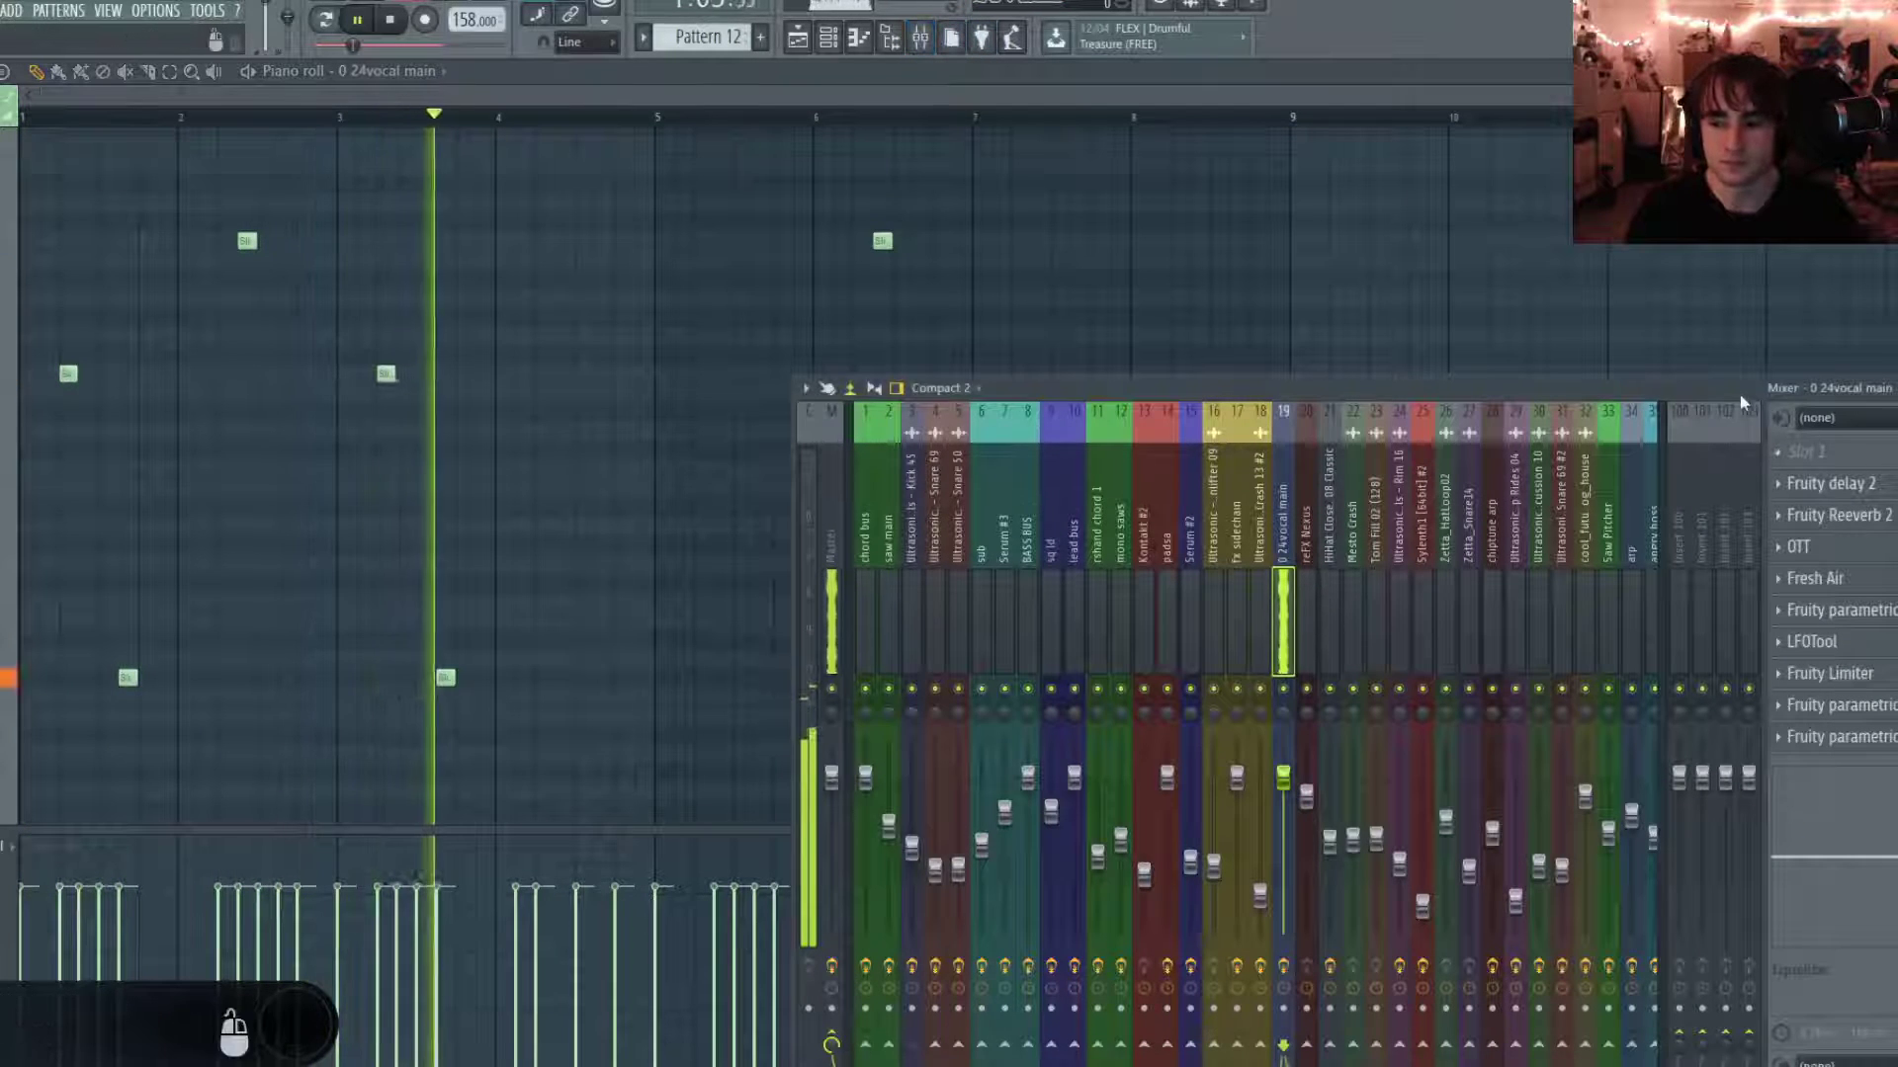
pyautogui.moveTo(1739, 394); pyautogui.dragTo(1507, 374)
pyautogui.press('space')
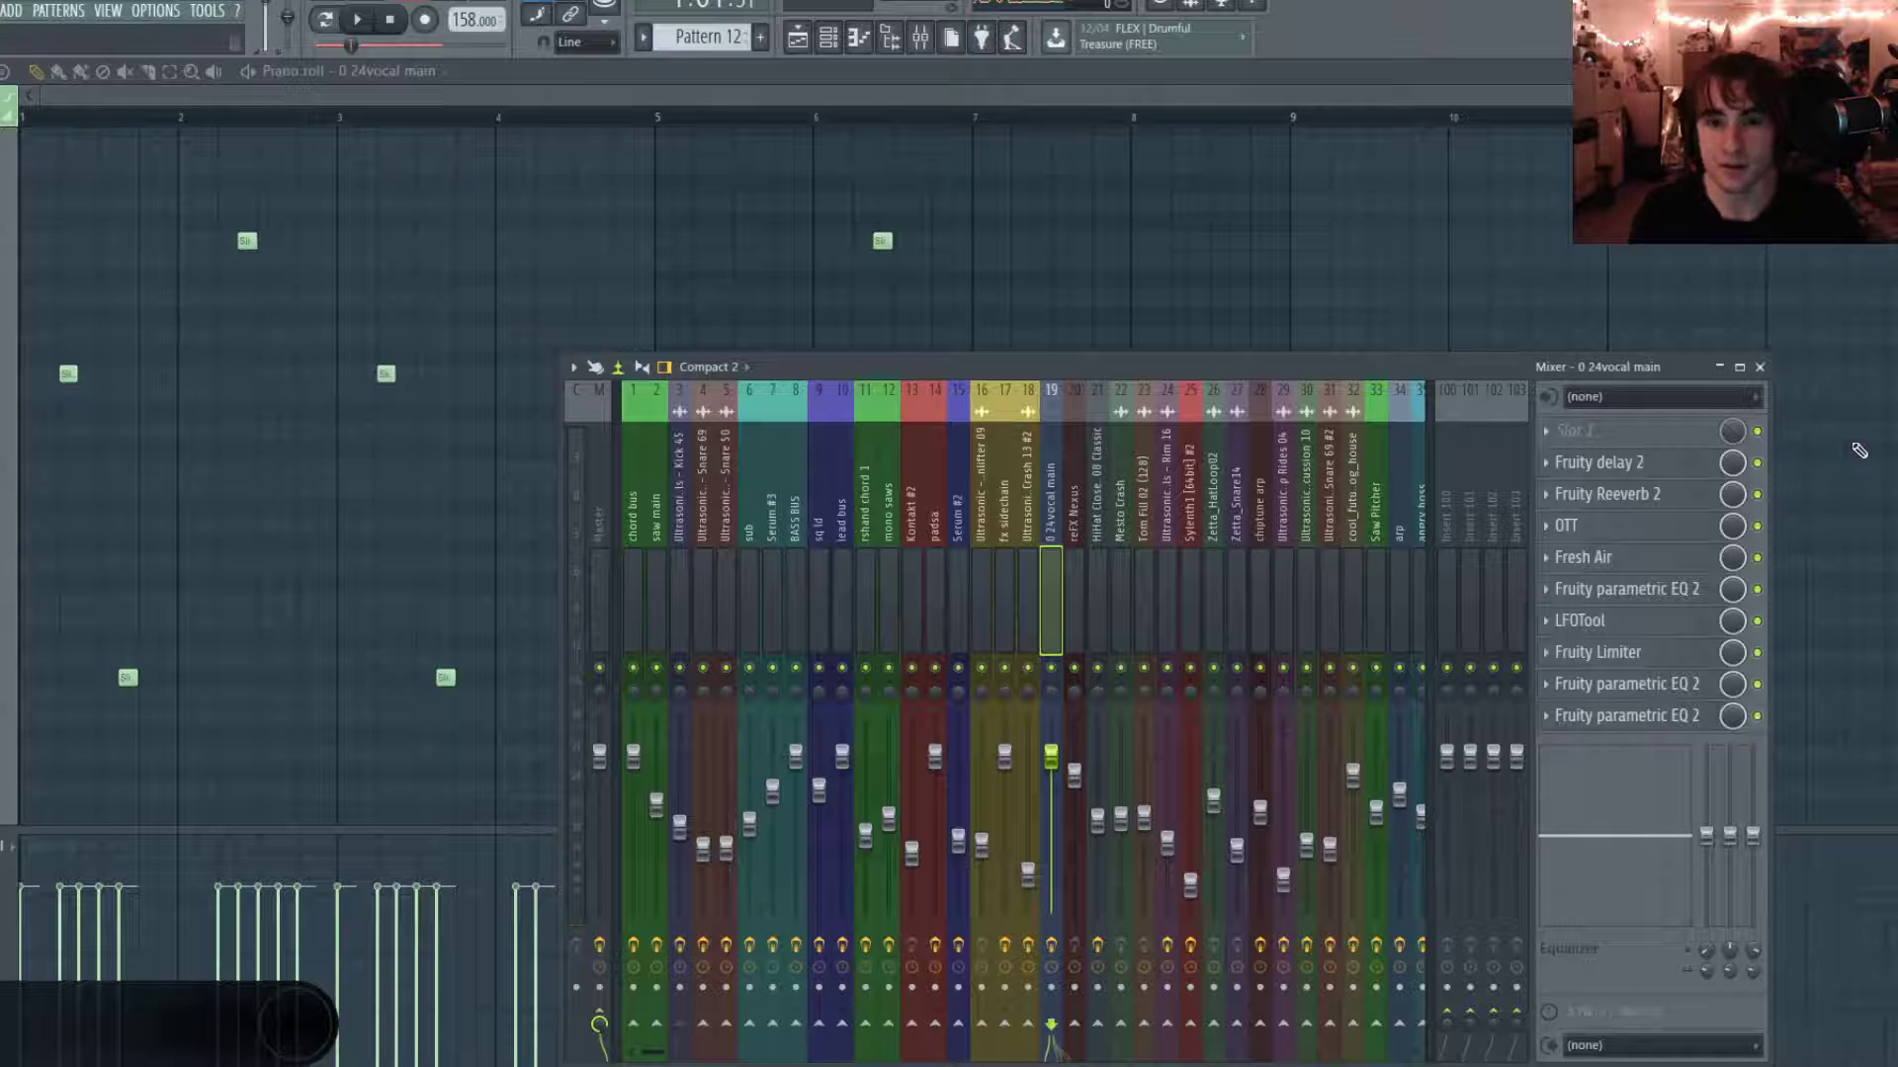
pyautogui.click(1611, 655)
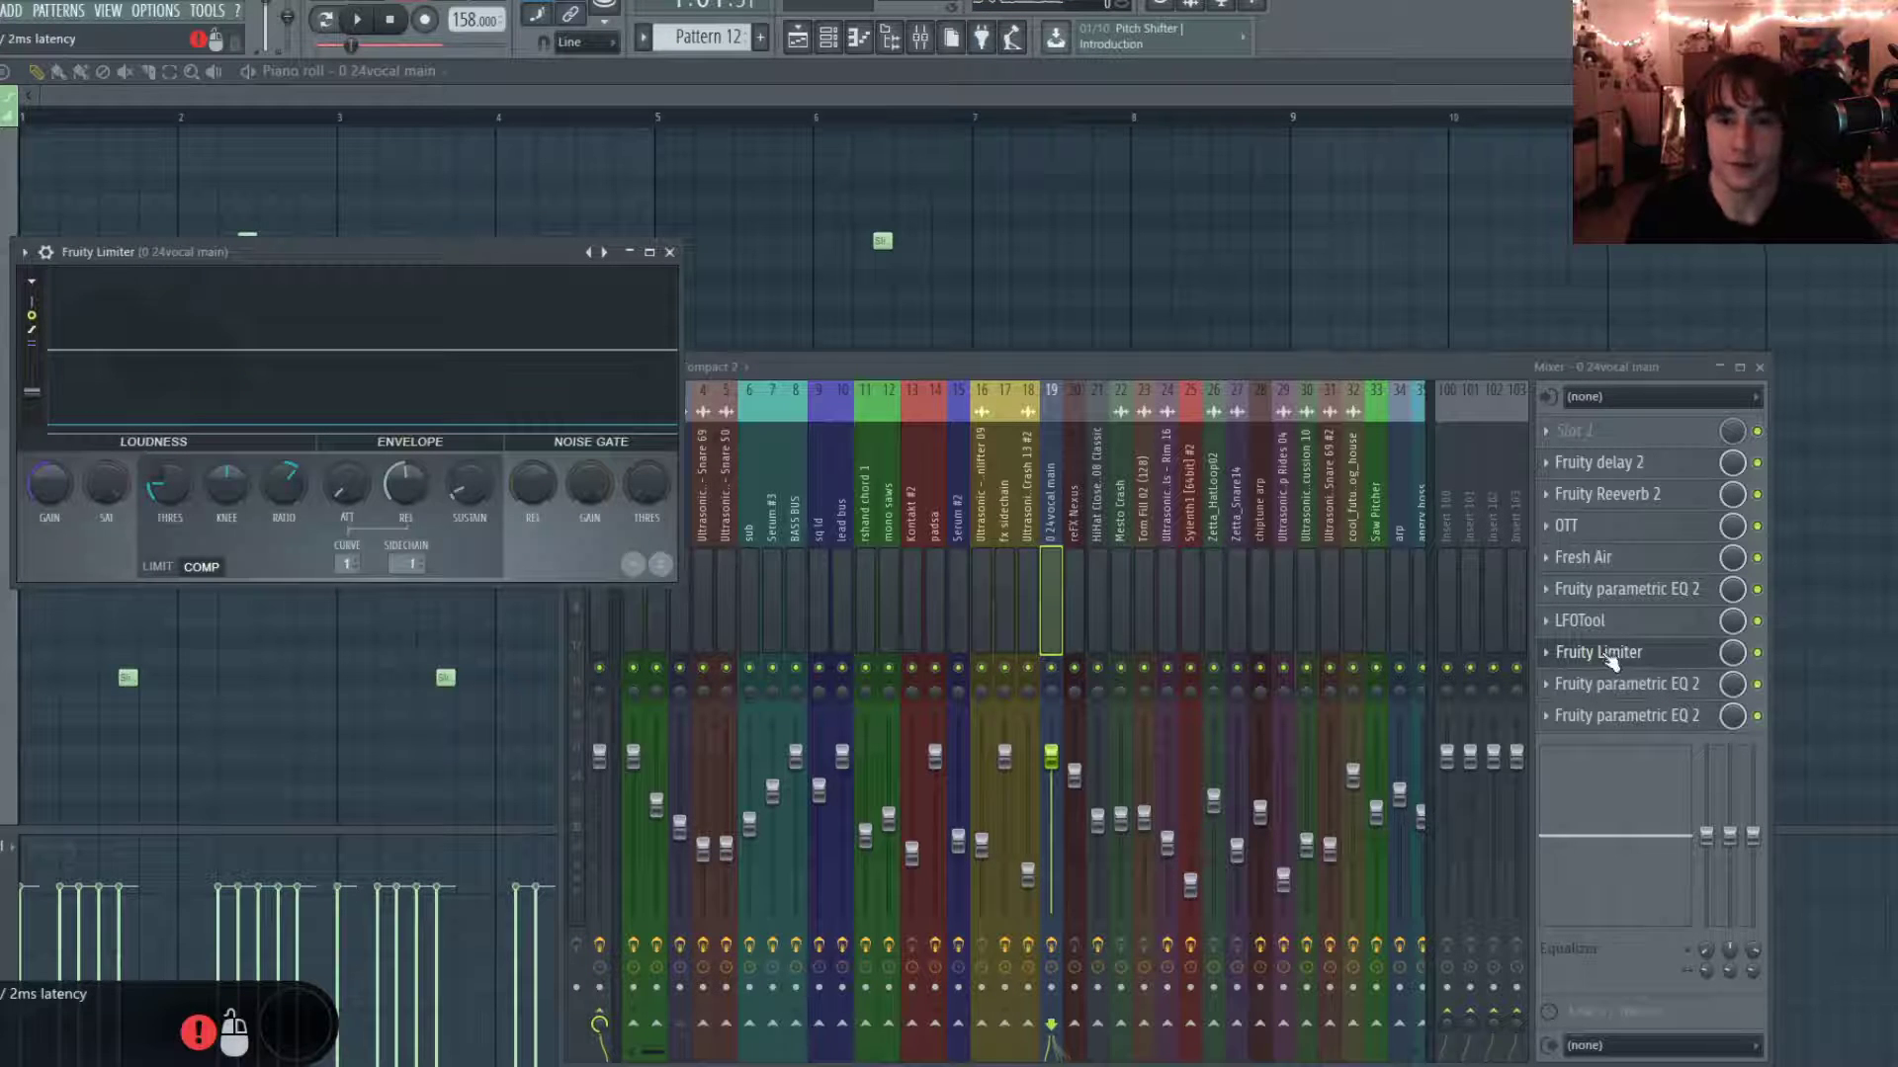
pyautogui.click(1659, 718)
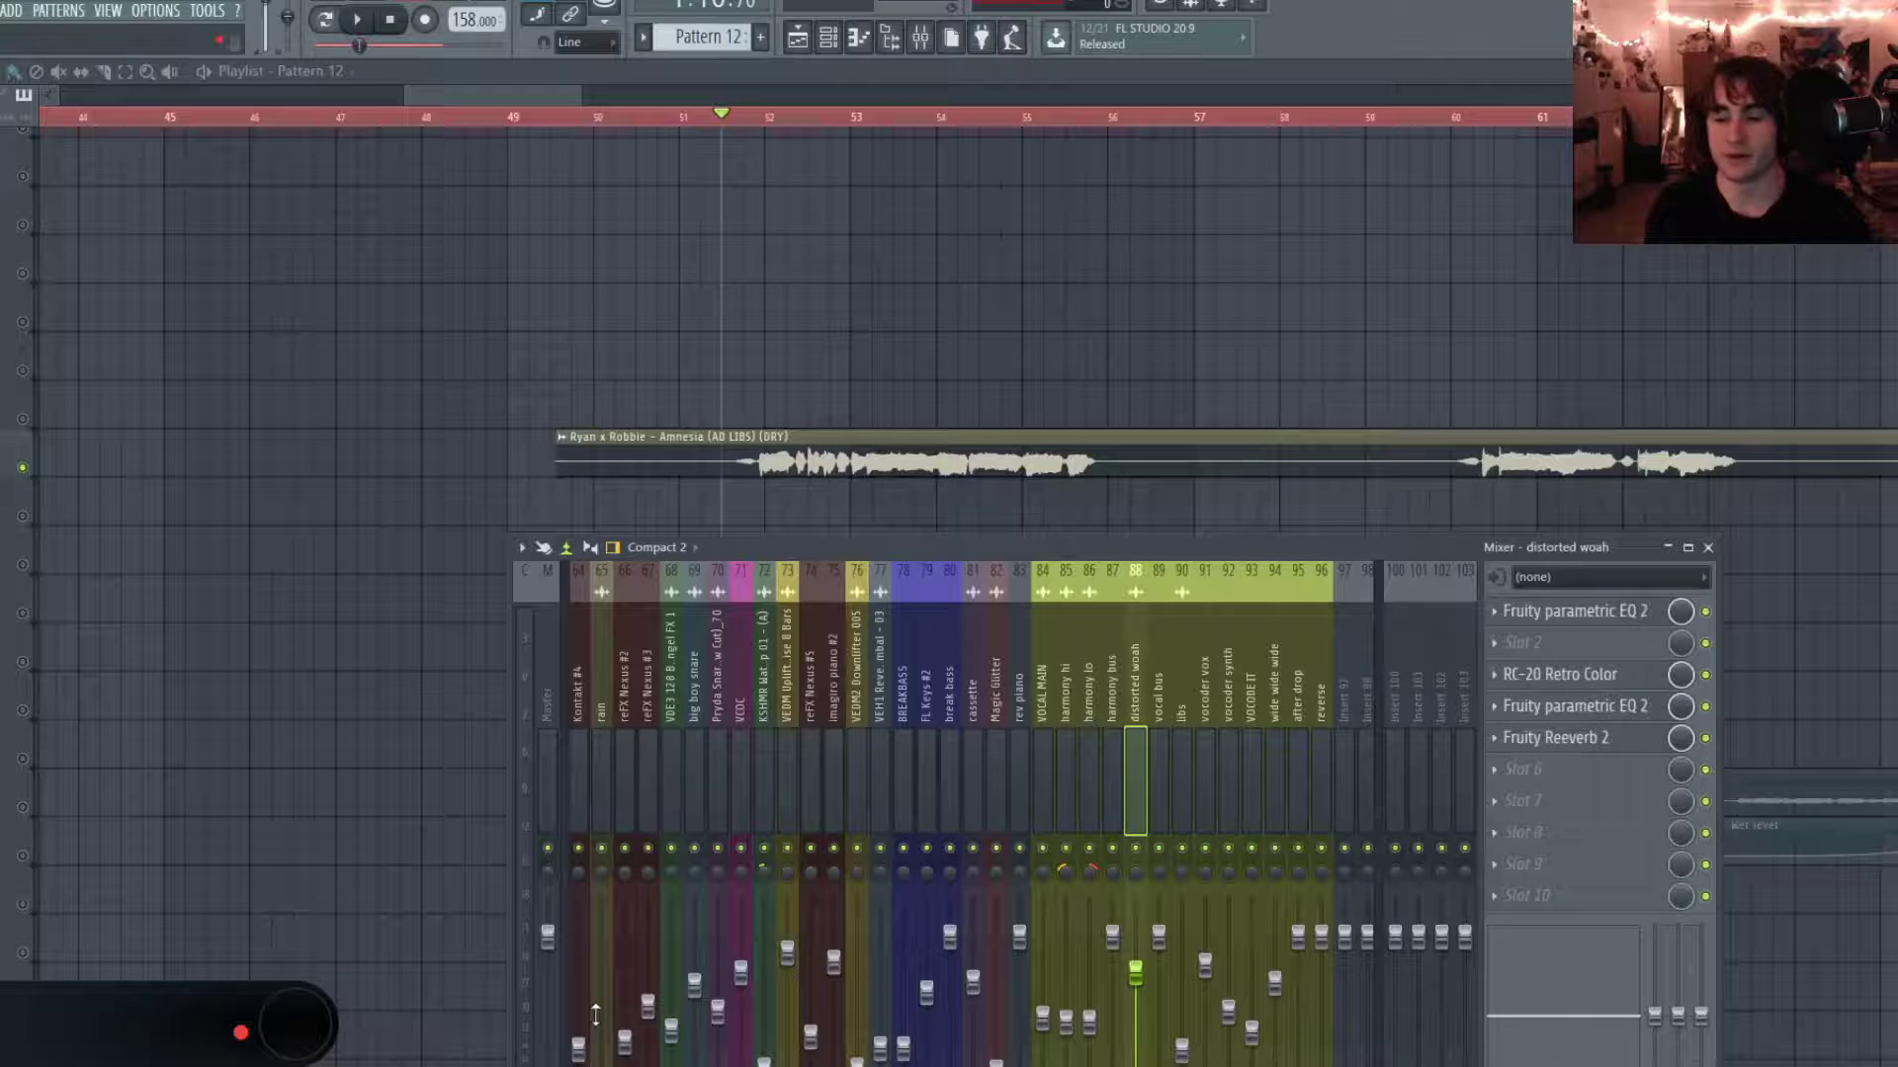
# Audition the Amnesia ad-libs clip from bar 51 while inspecting the distorted woah channel's EQs, RC-20 Retro Color and Fruity Reeverb 2.
pyautogui.press('space')
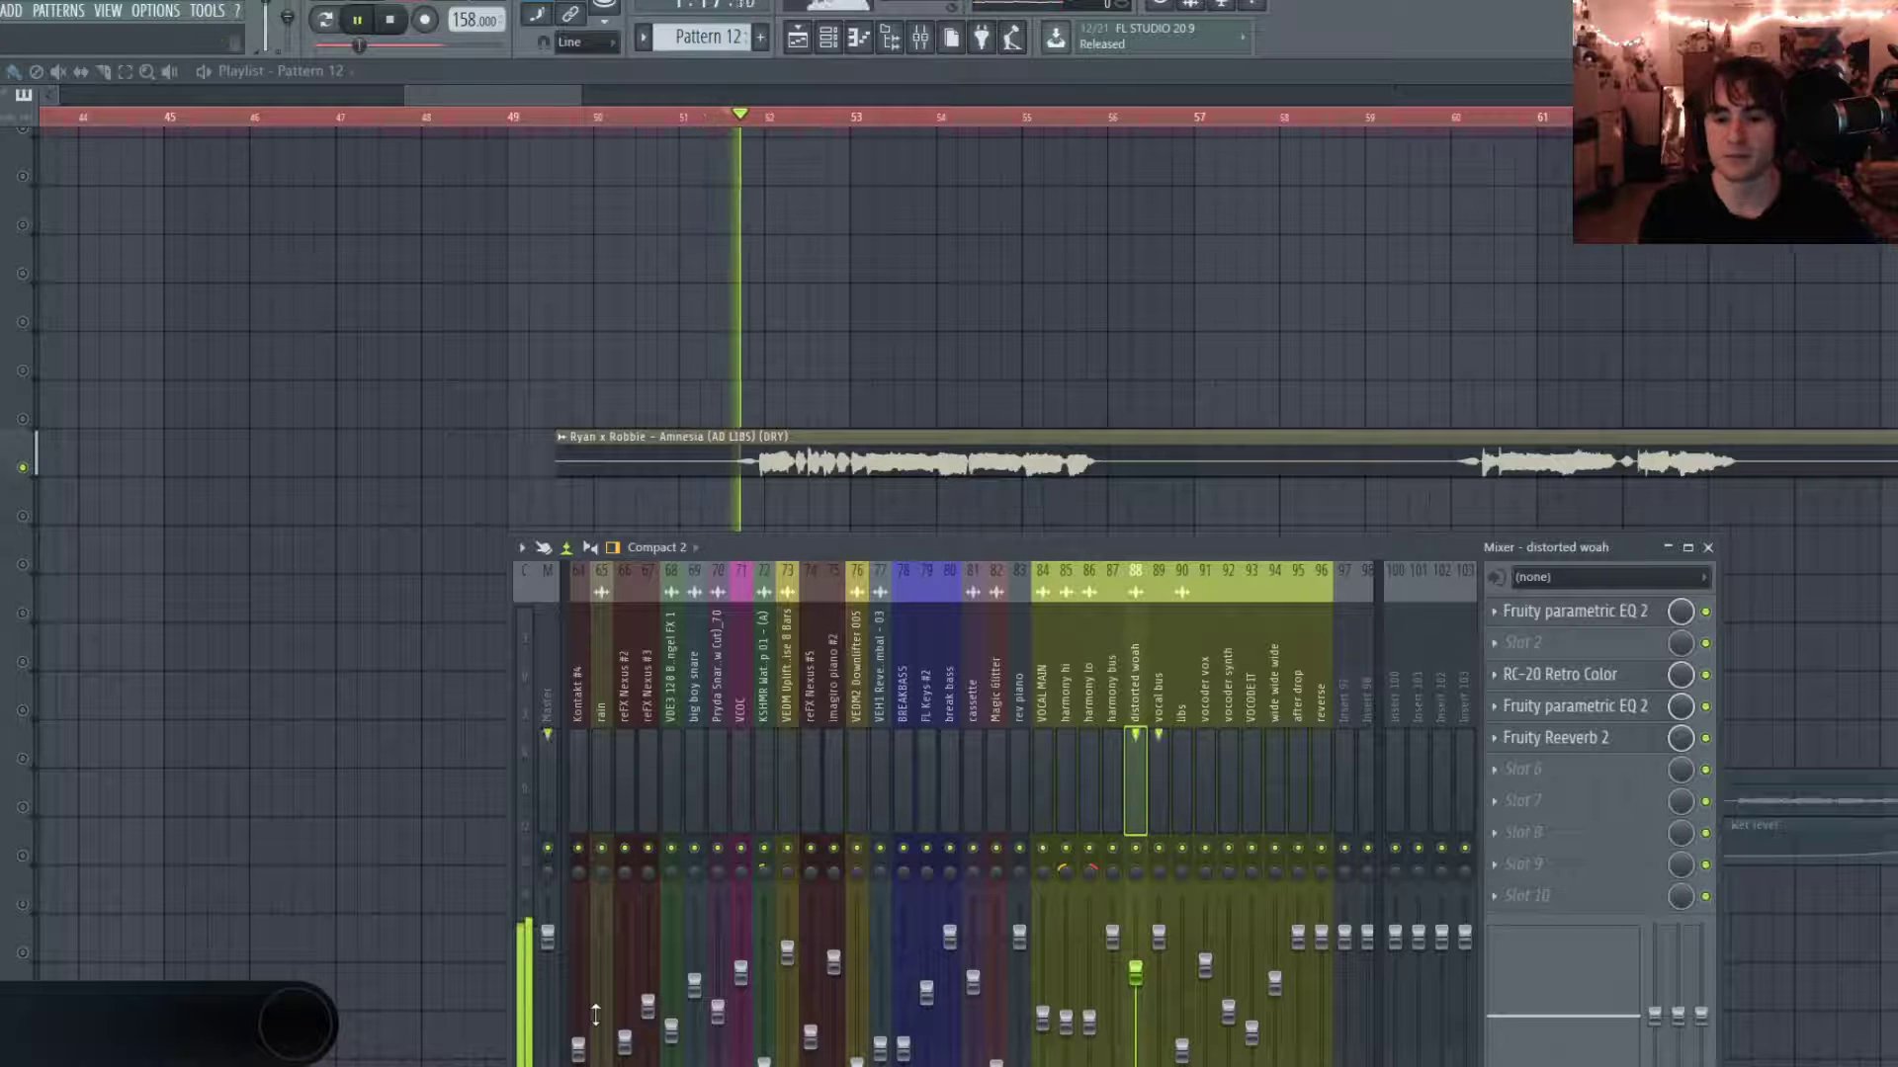
pyautogui.click(1575, 617)
pyautogui.click(1559, 674)
pyautogui.click(1566, 706)
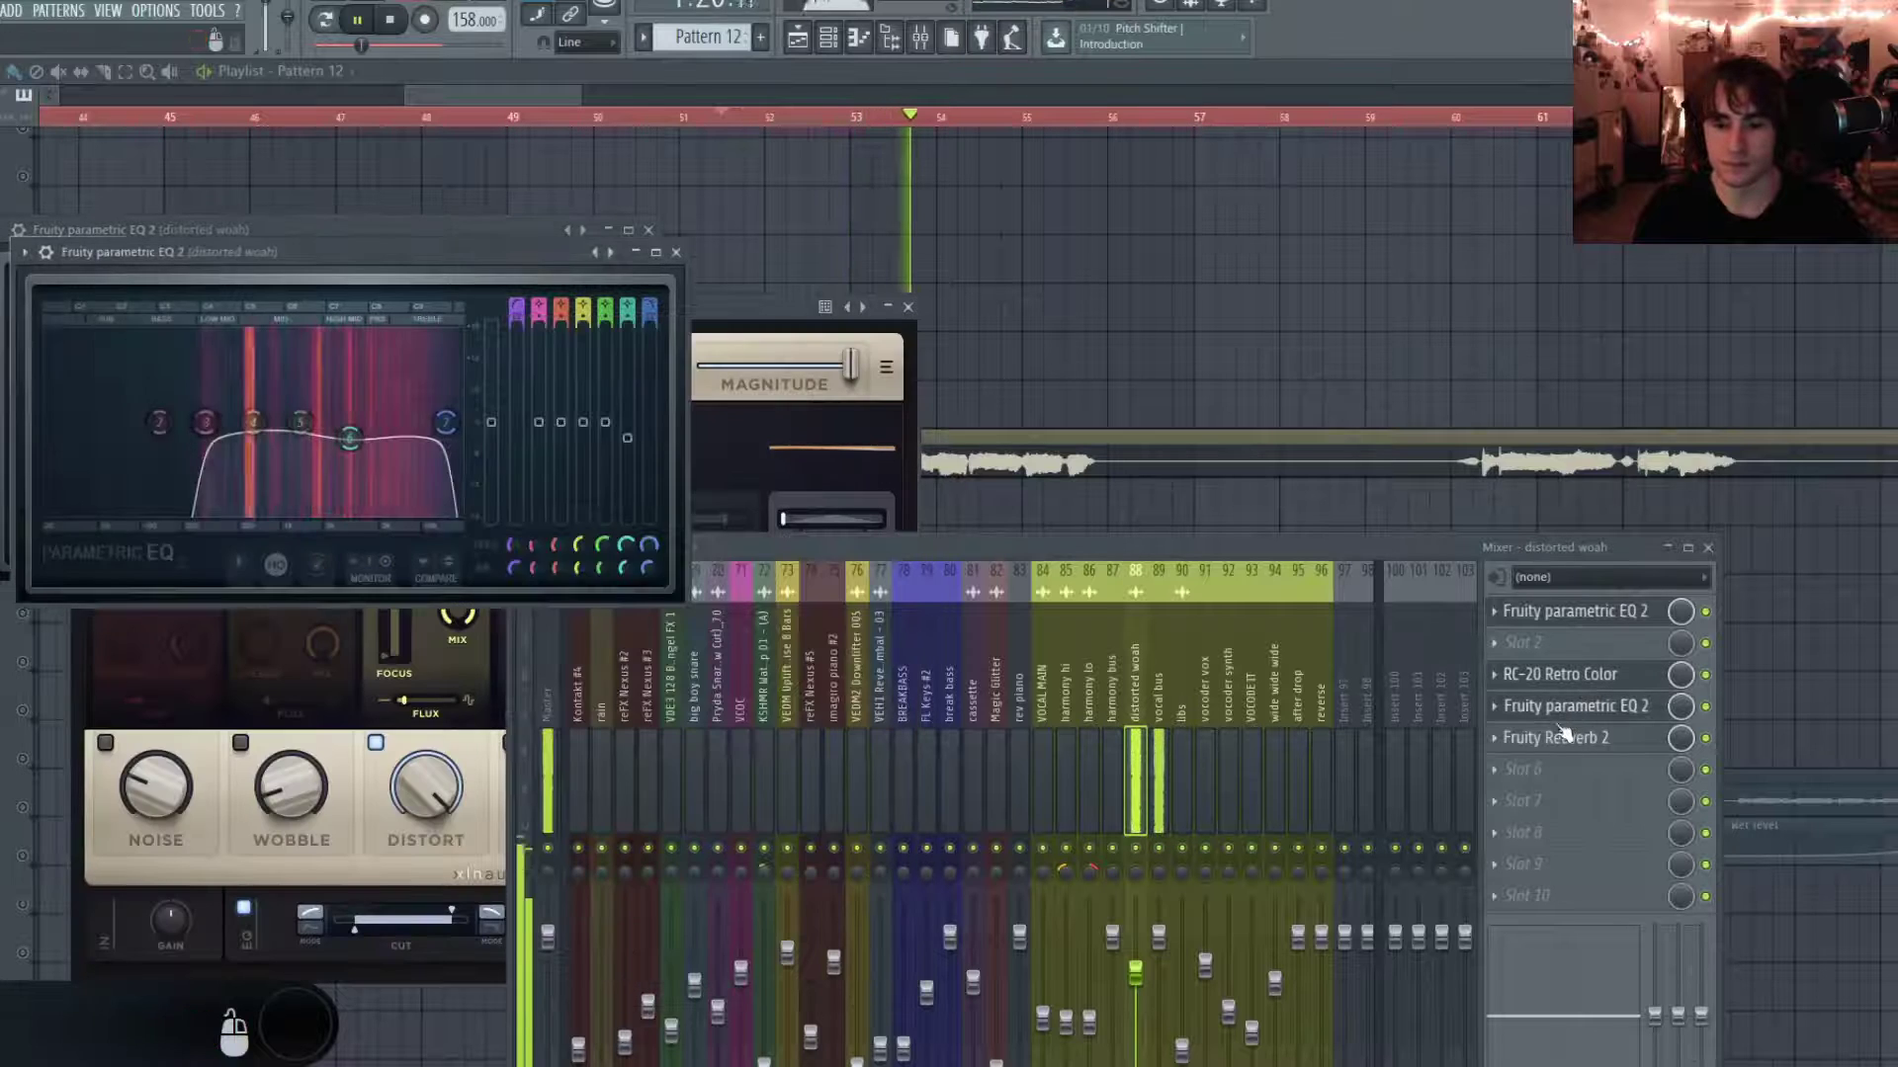
pyautogui.click(1560, 738)
pyautogui.moveTo(431, 280); pyautogui.dragTo(1459, 341)
pyautogui.click(750, 301)
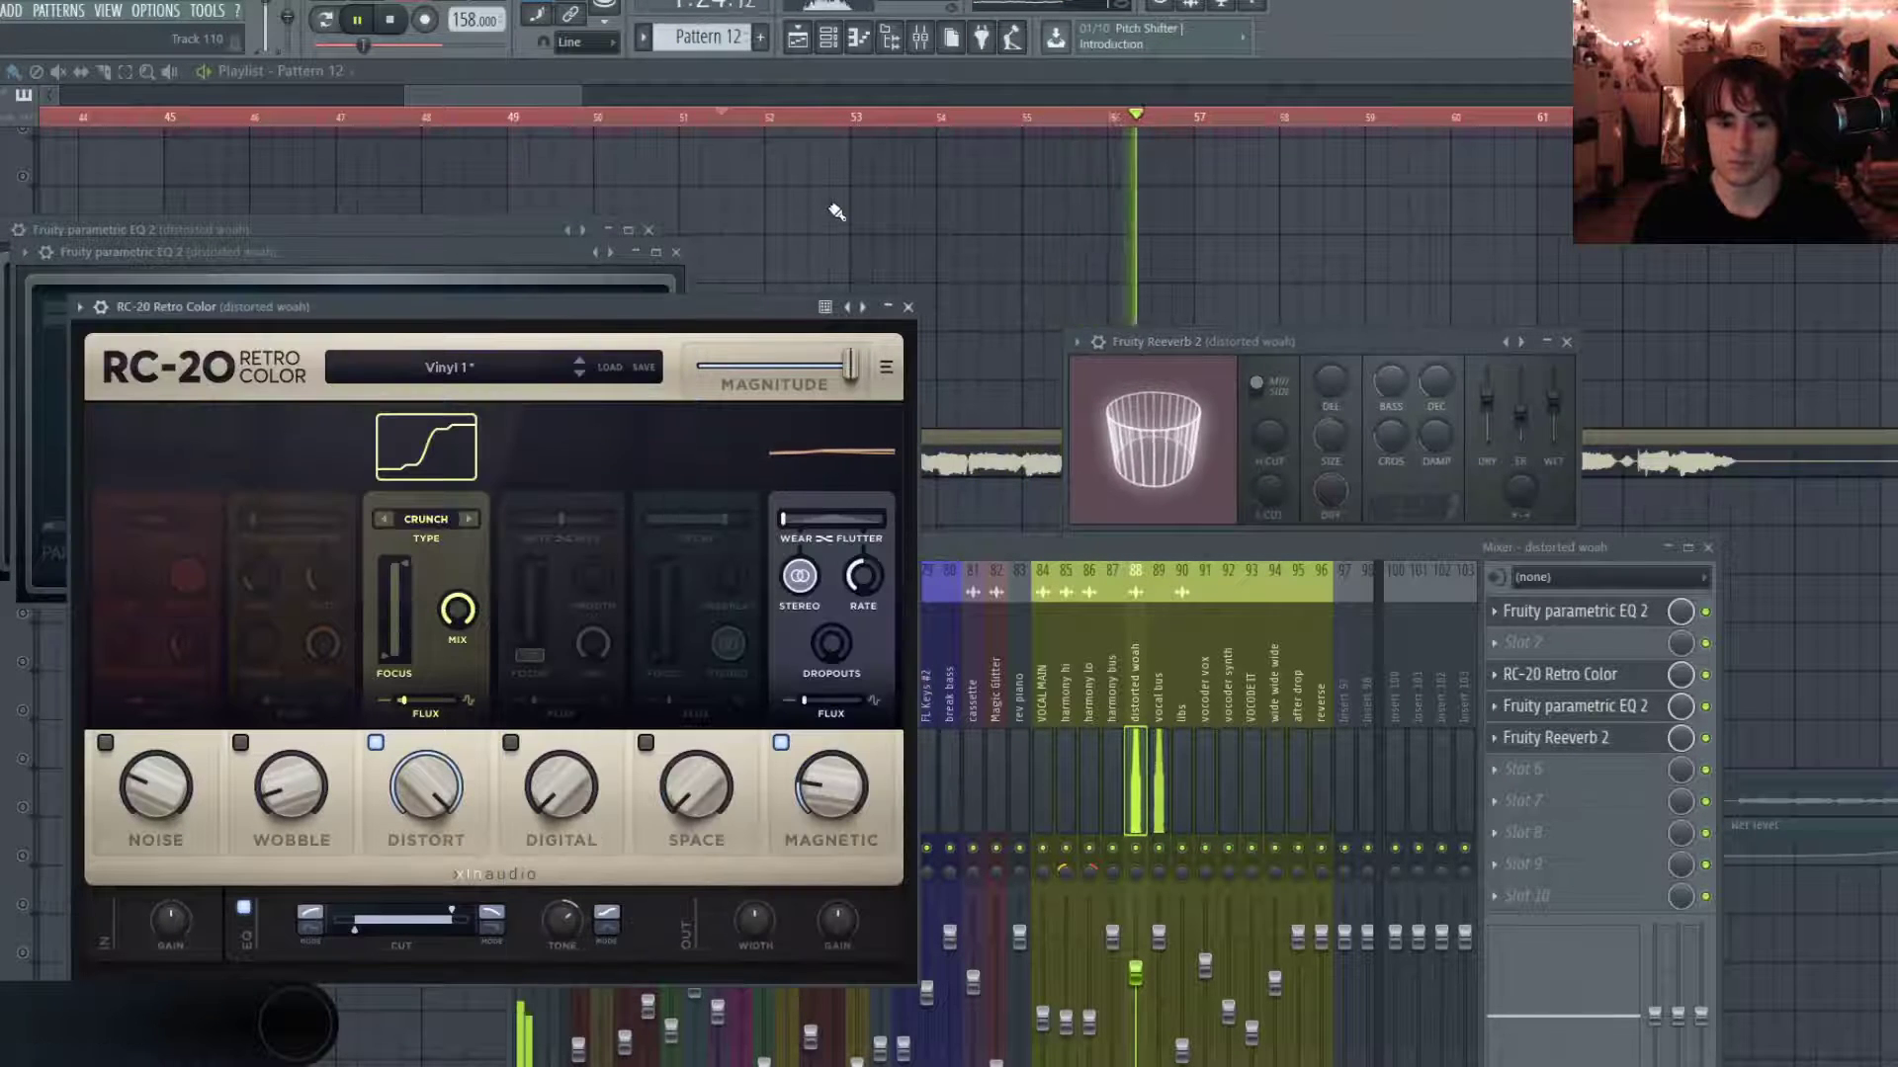
pyautogui.press('space')
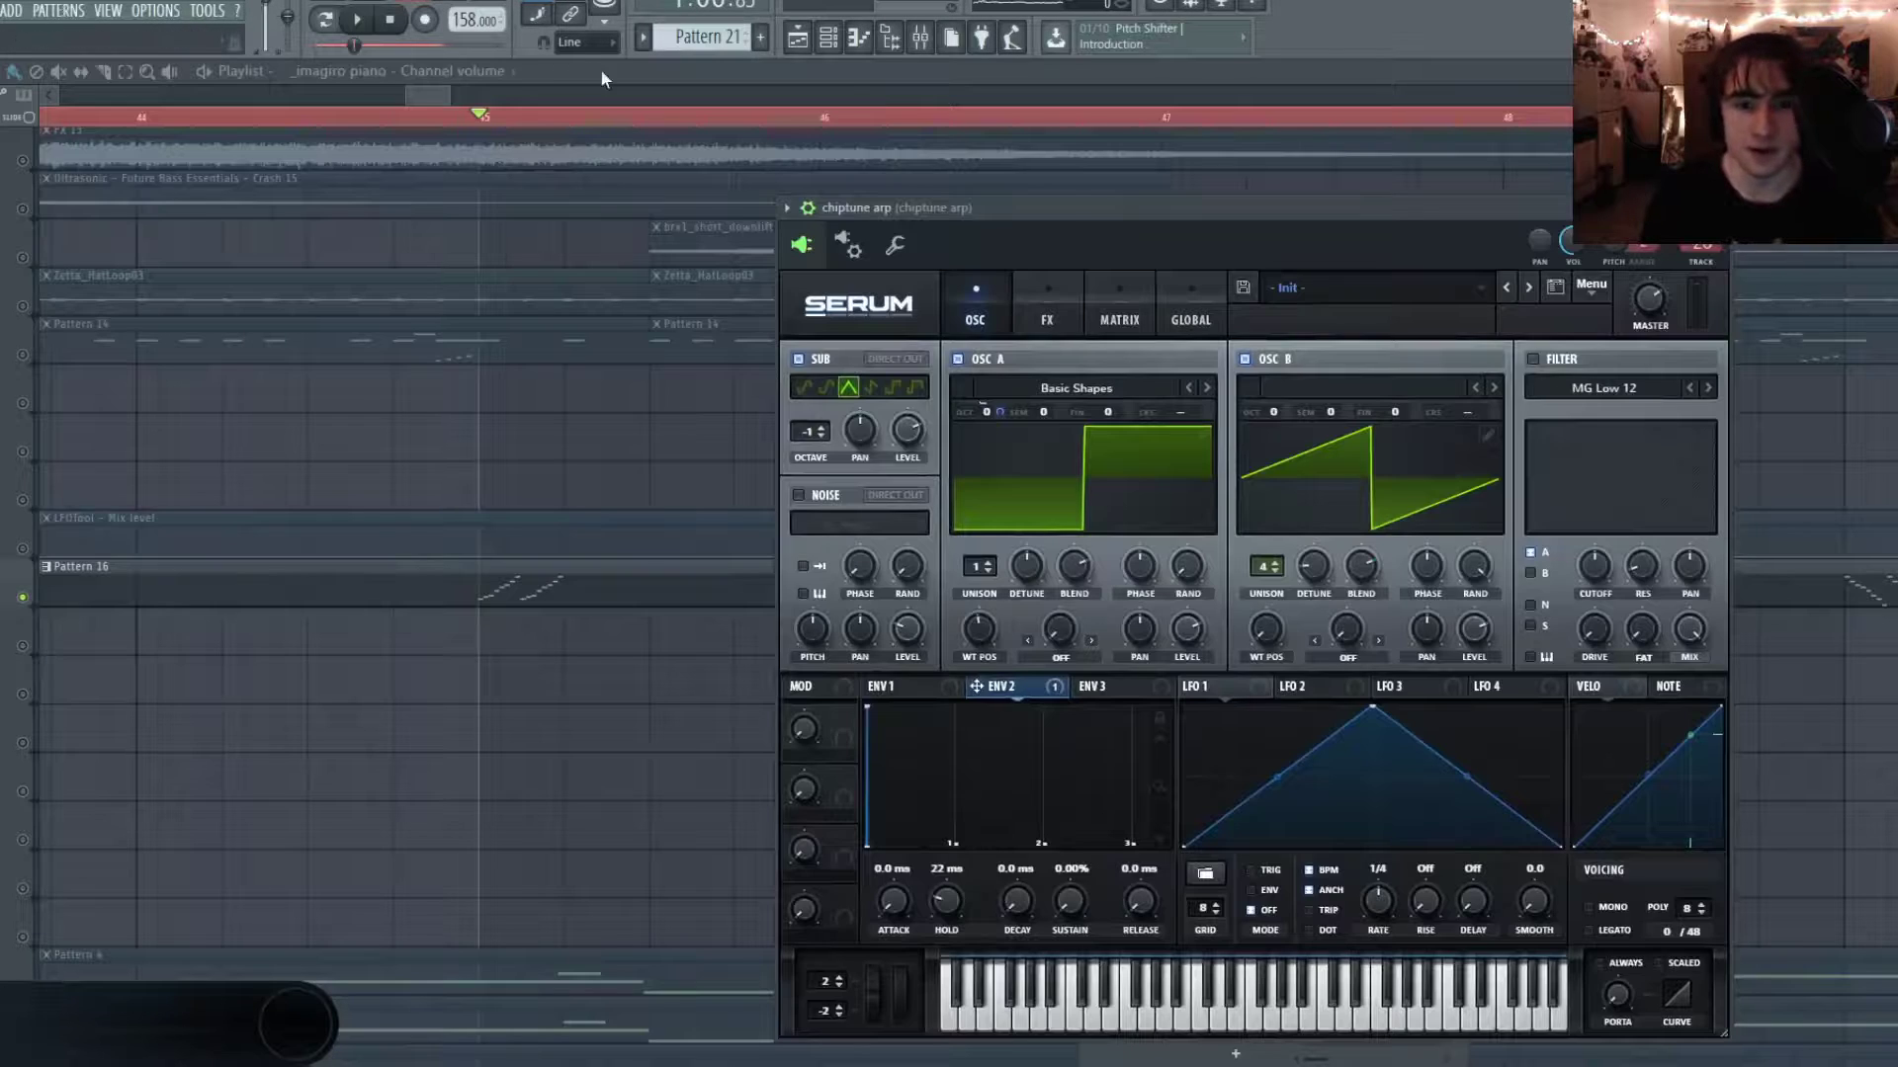
# Audition the Pattern 16 chiptune arp at bar 45 while viewing its Serum oscillator and envelope settings.
pyautogui.press('space')
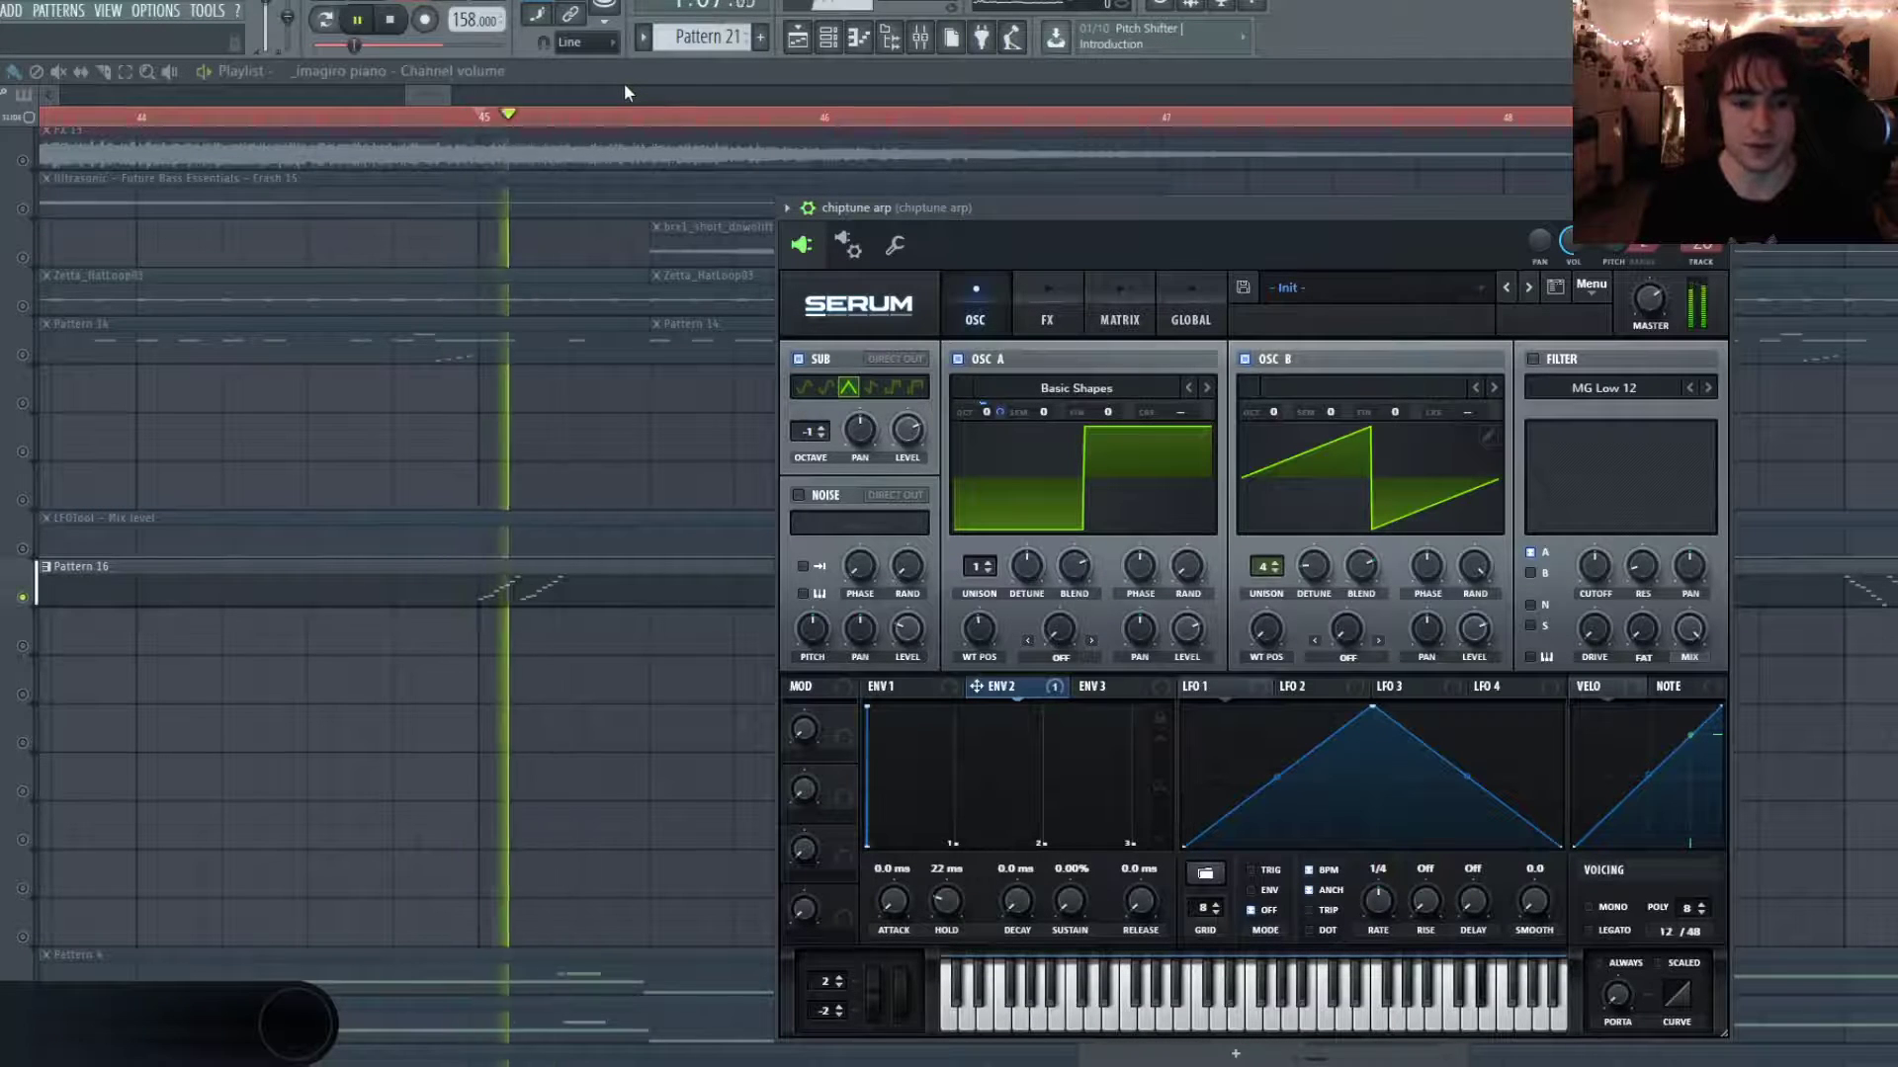
pyautogui.press('space')
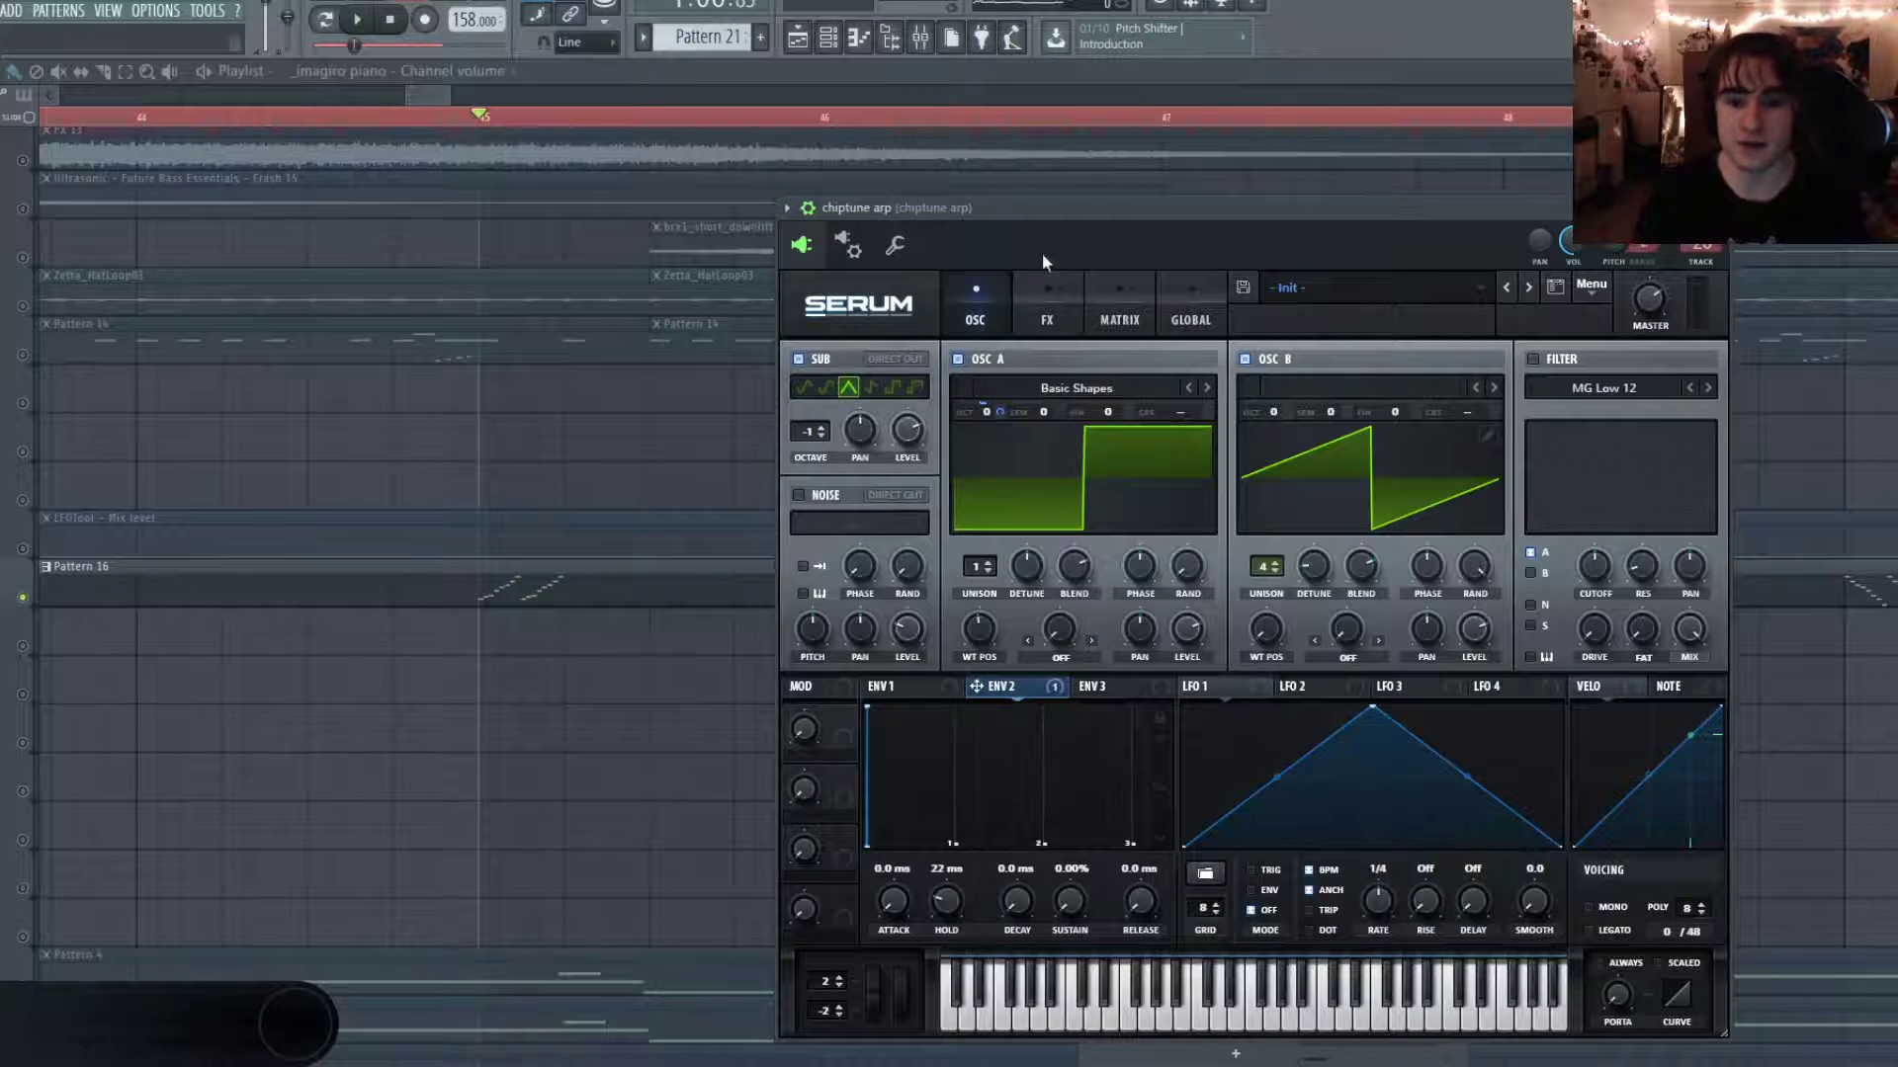
pyautogui.moveTo(1127, 250); pyautogui.dragTo(1045, 197)
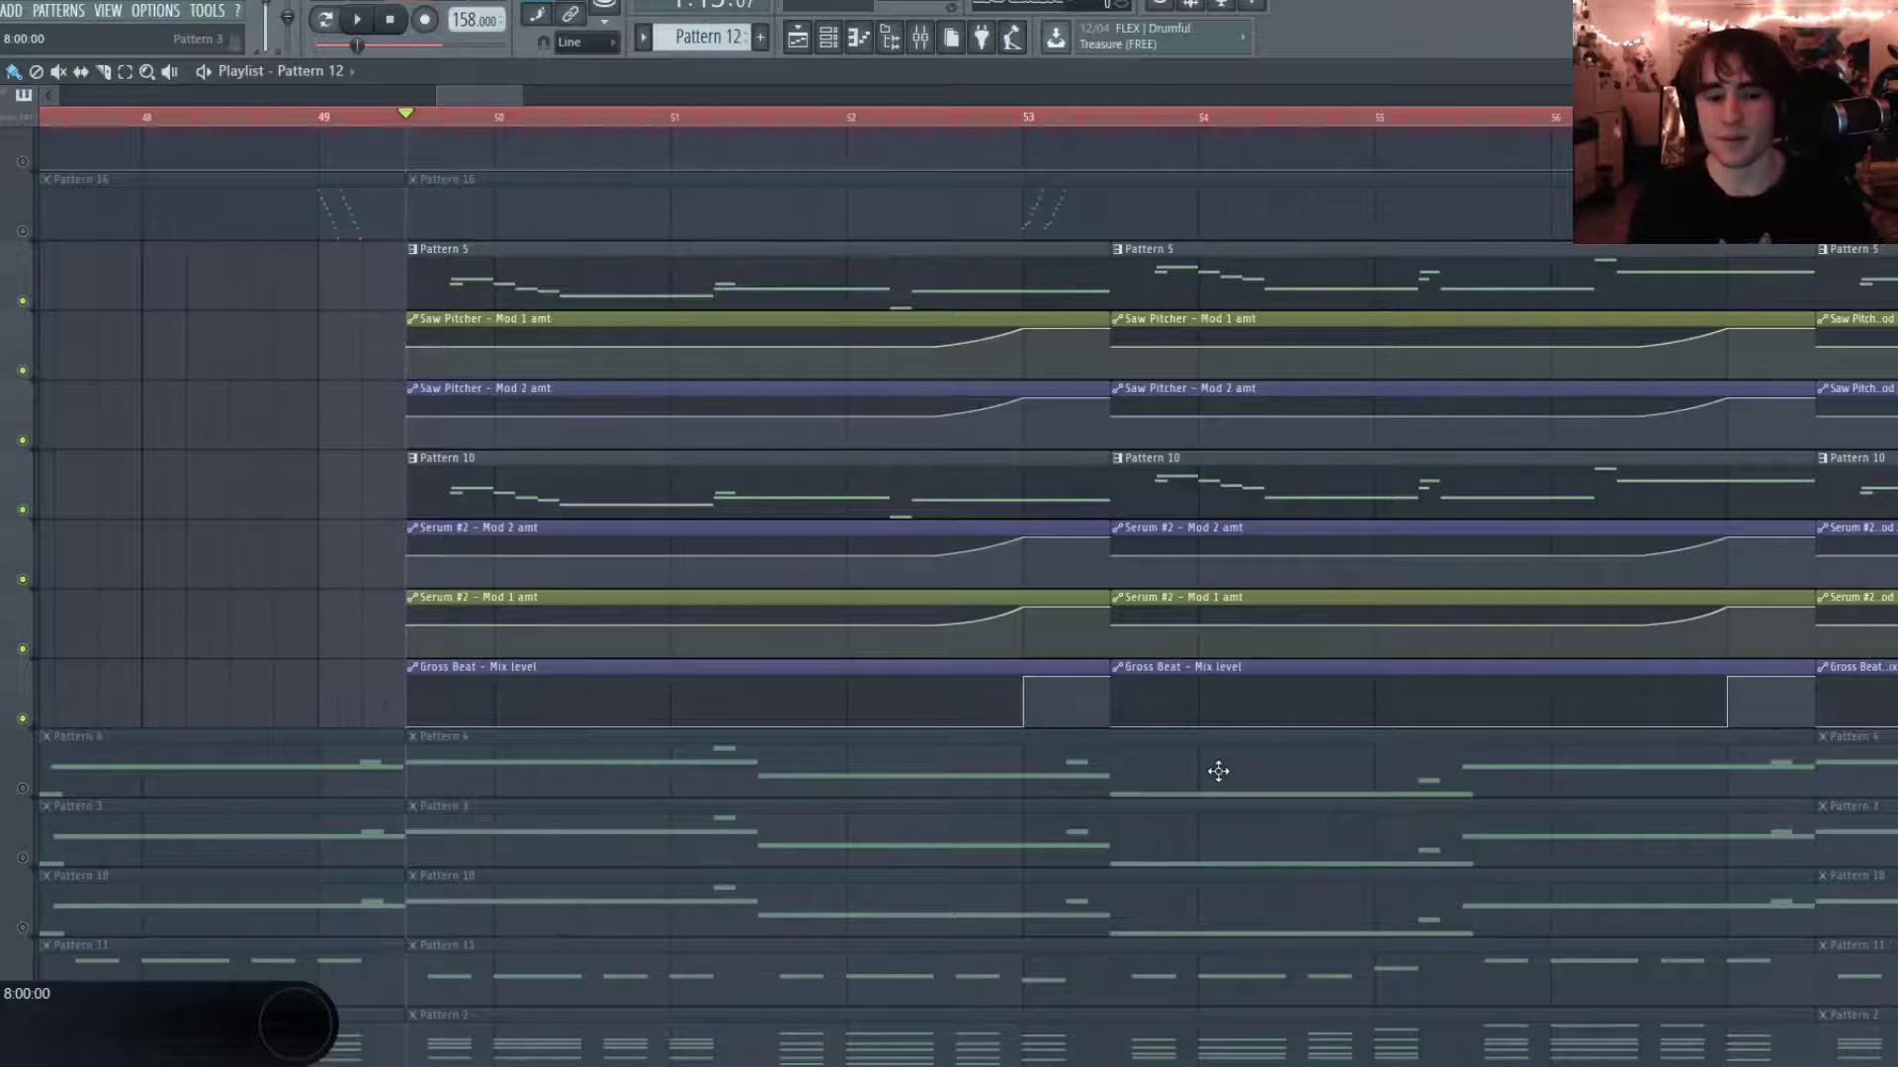
# Audition Patterns 5 and 10 with their Mod and Gross Beat automation, followed by the full mix from bar 61.
pyautogui.press('space')
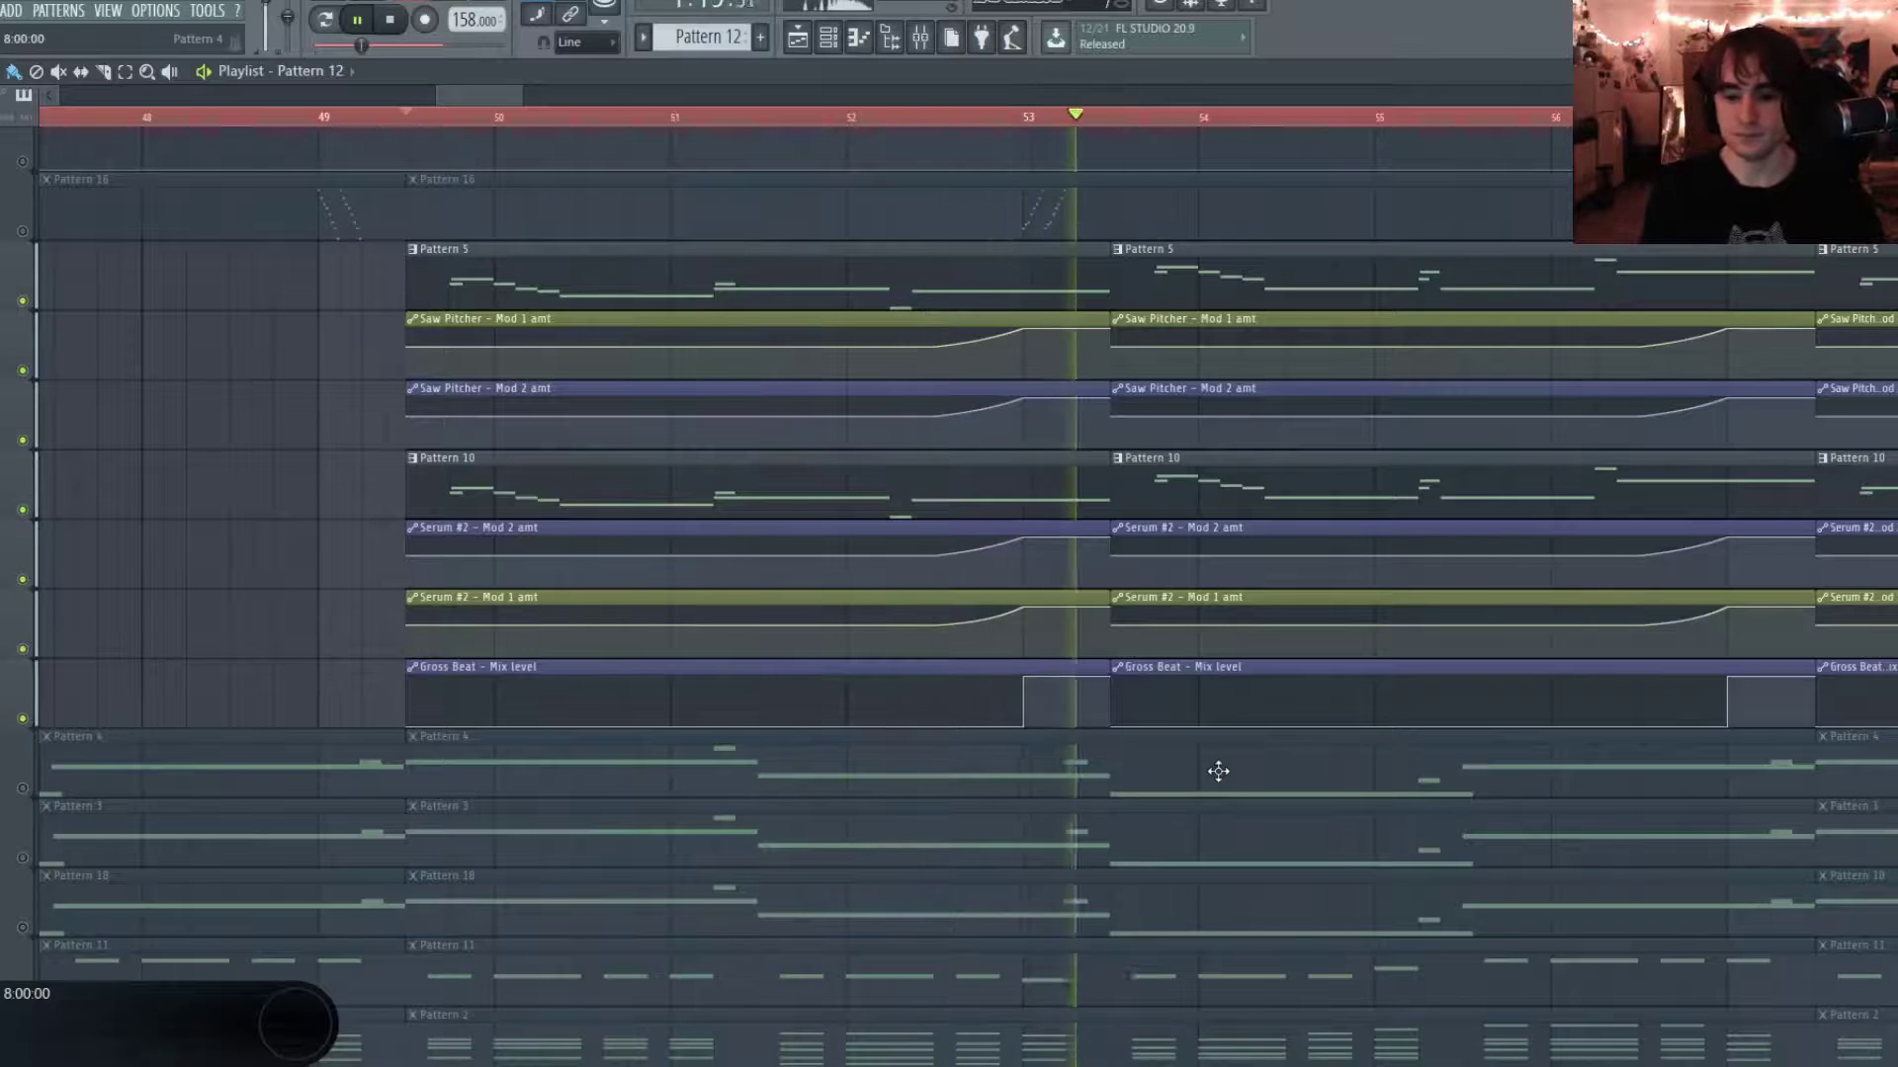
pyautogui.press('space')
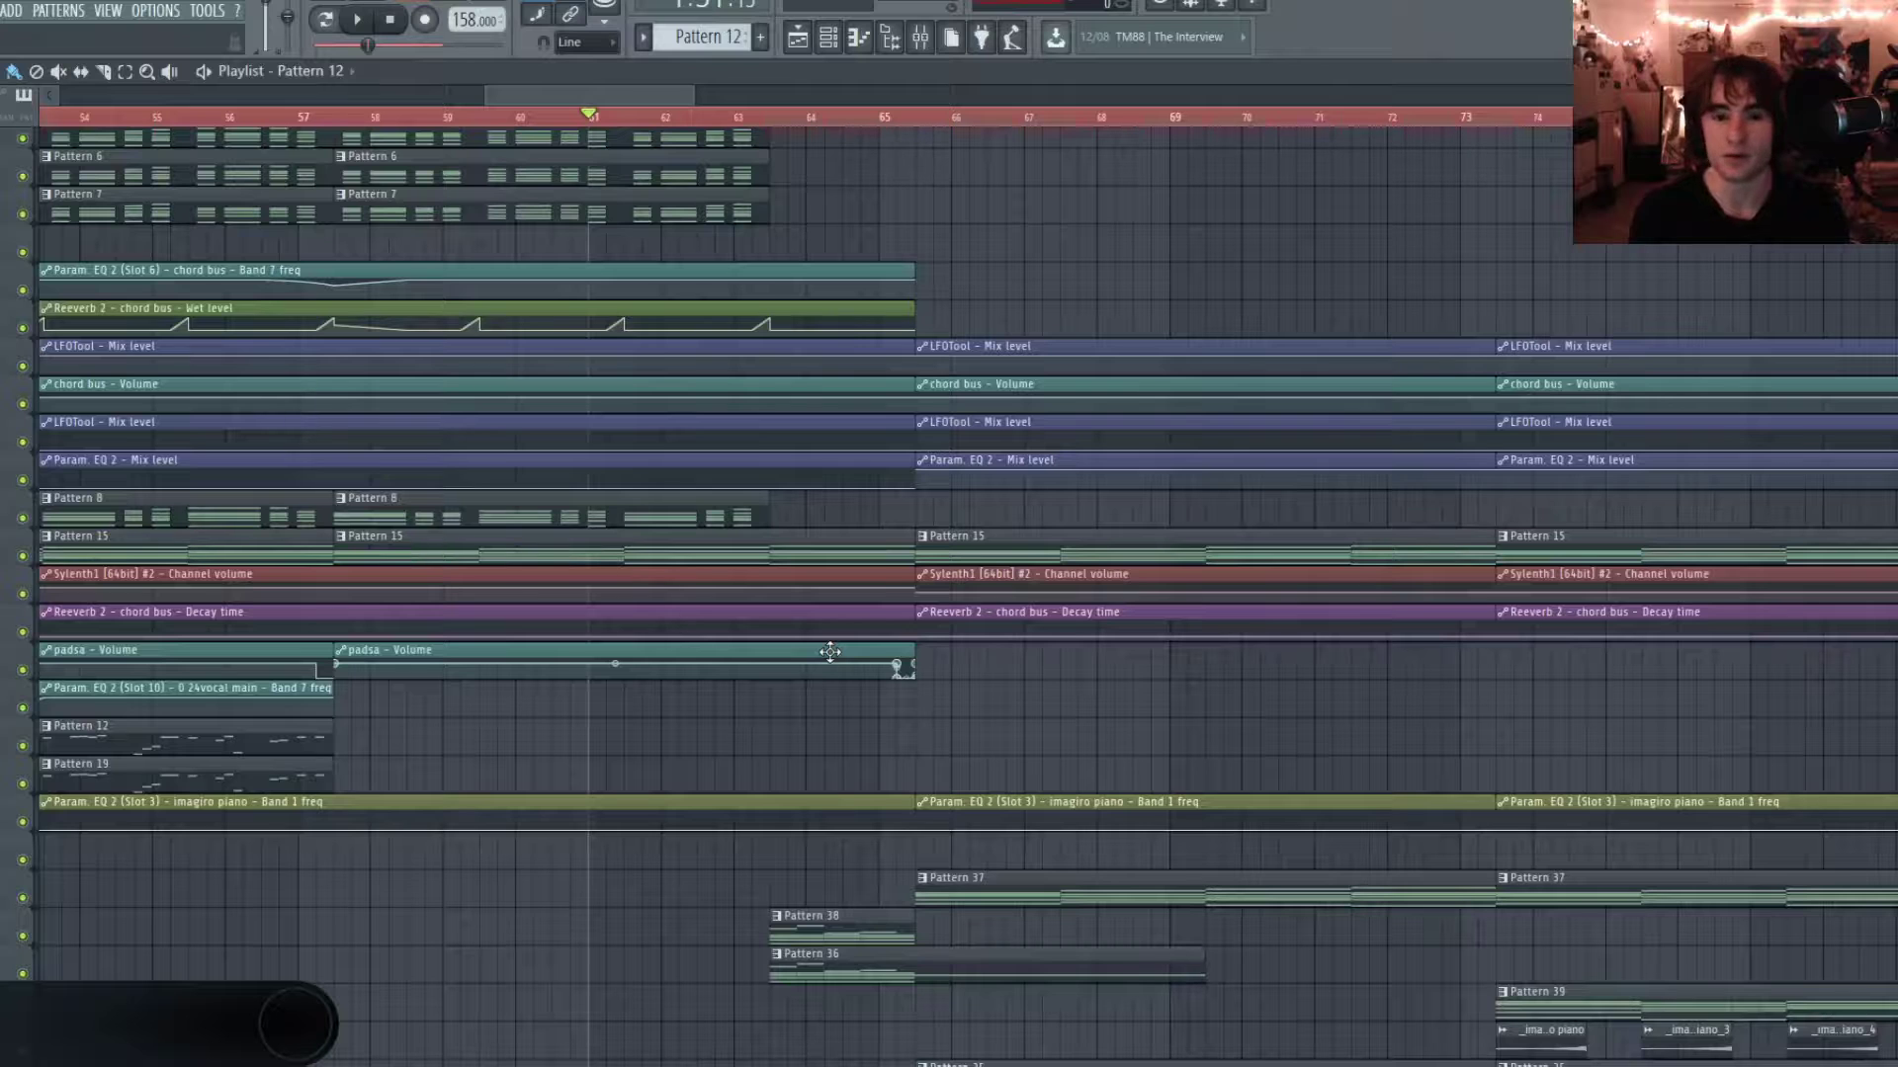
pyautogui.press('space')
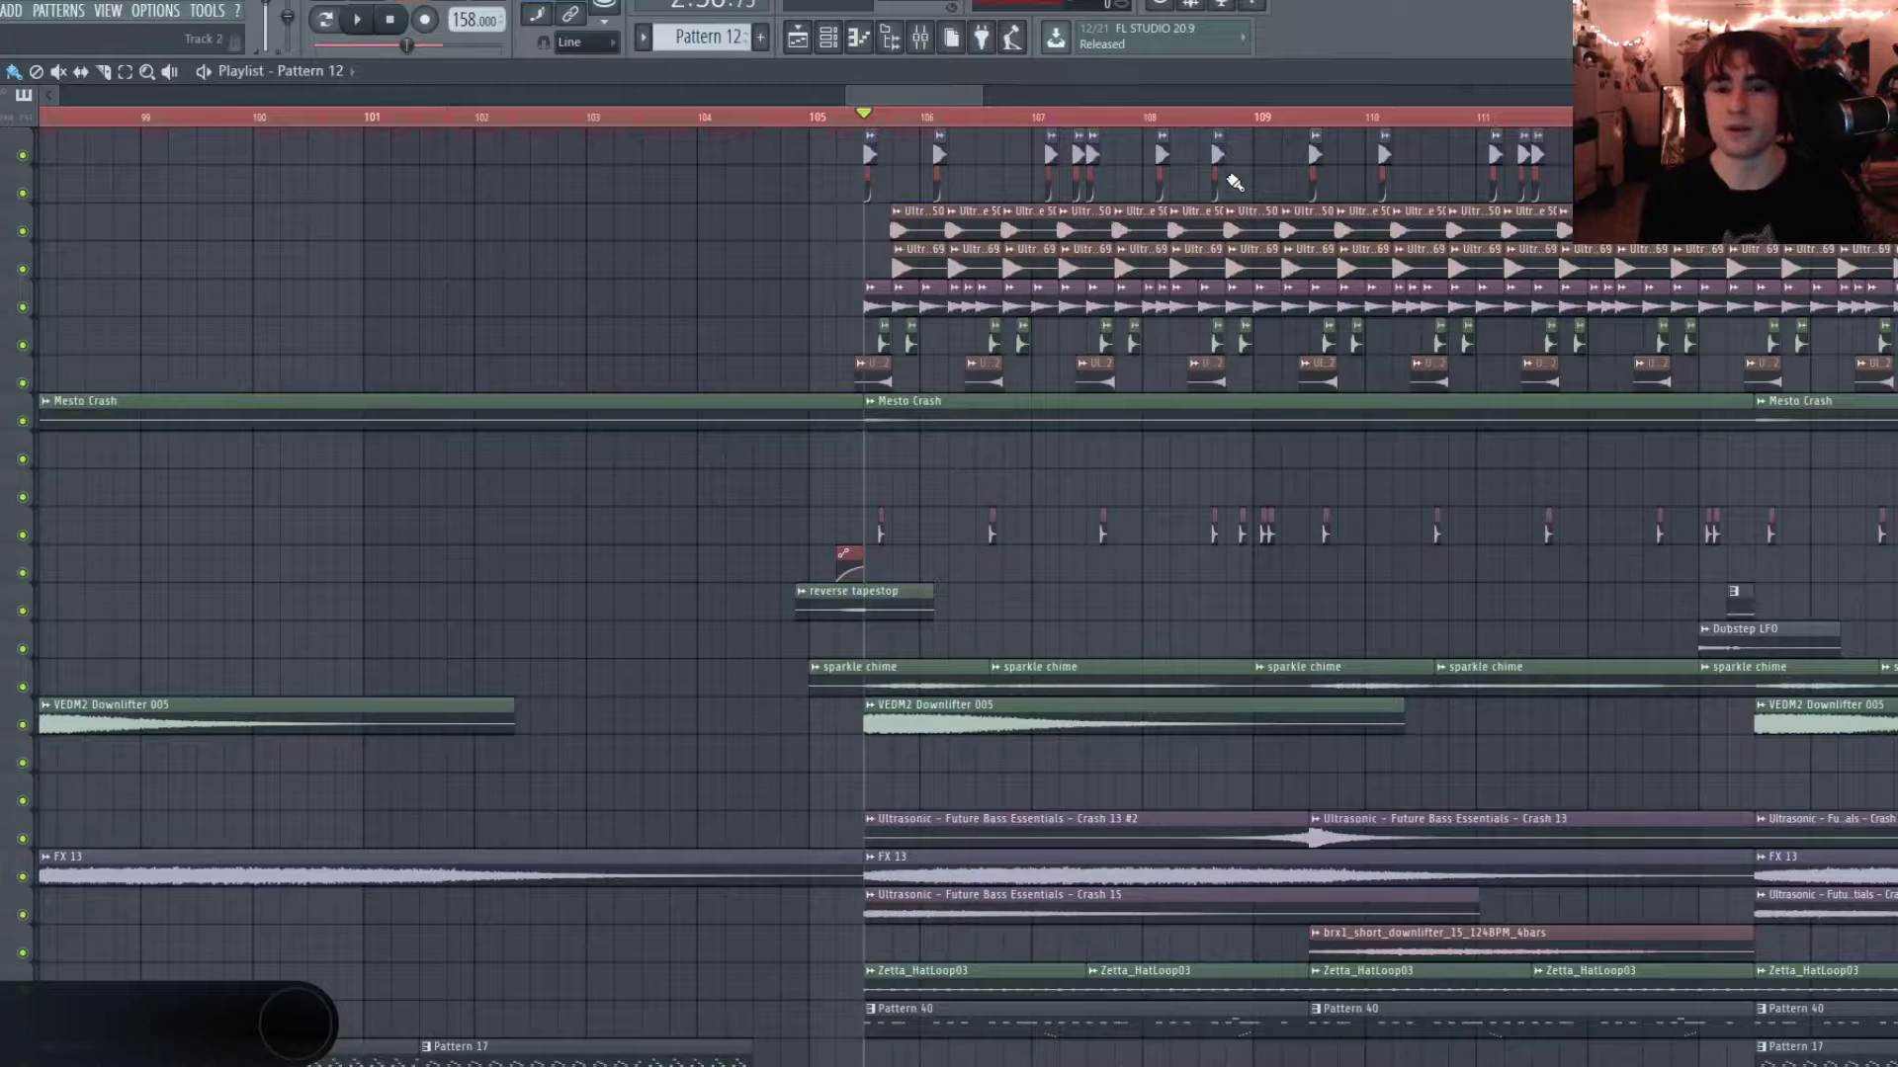
# Play the second drop from bar 105 in full and look over its drum, effect and pattern layers.
pyautogui.press('space')
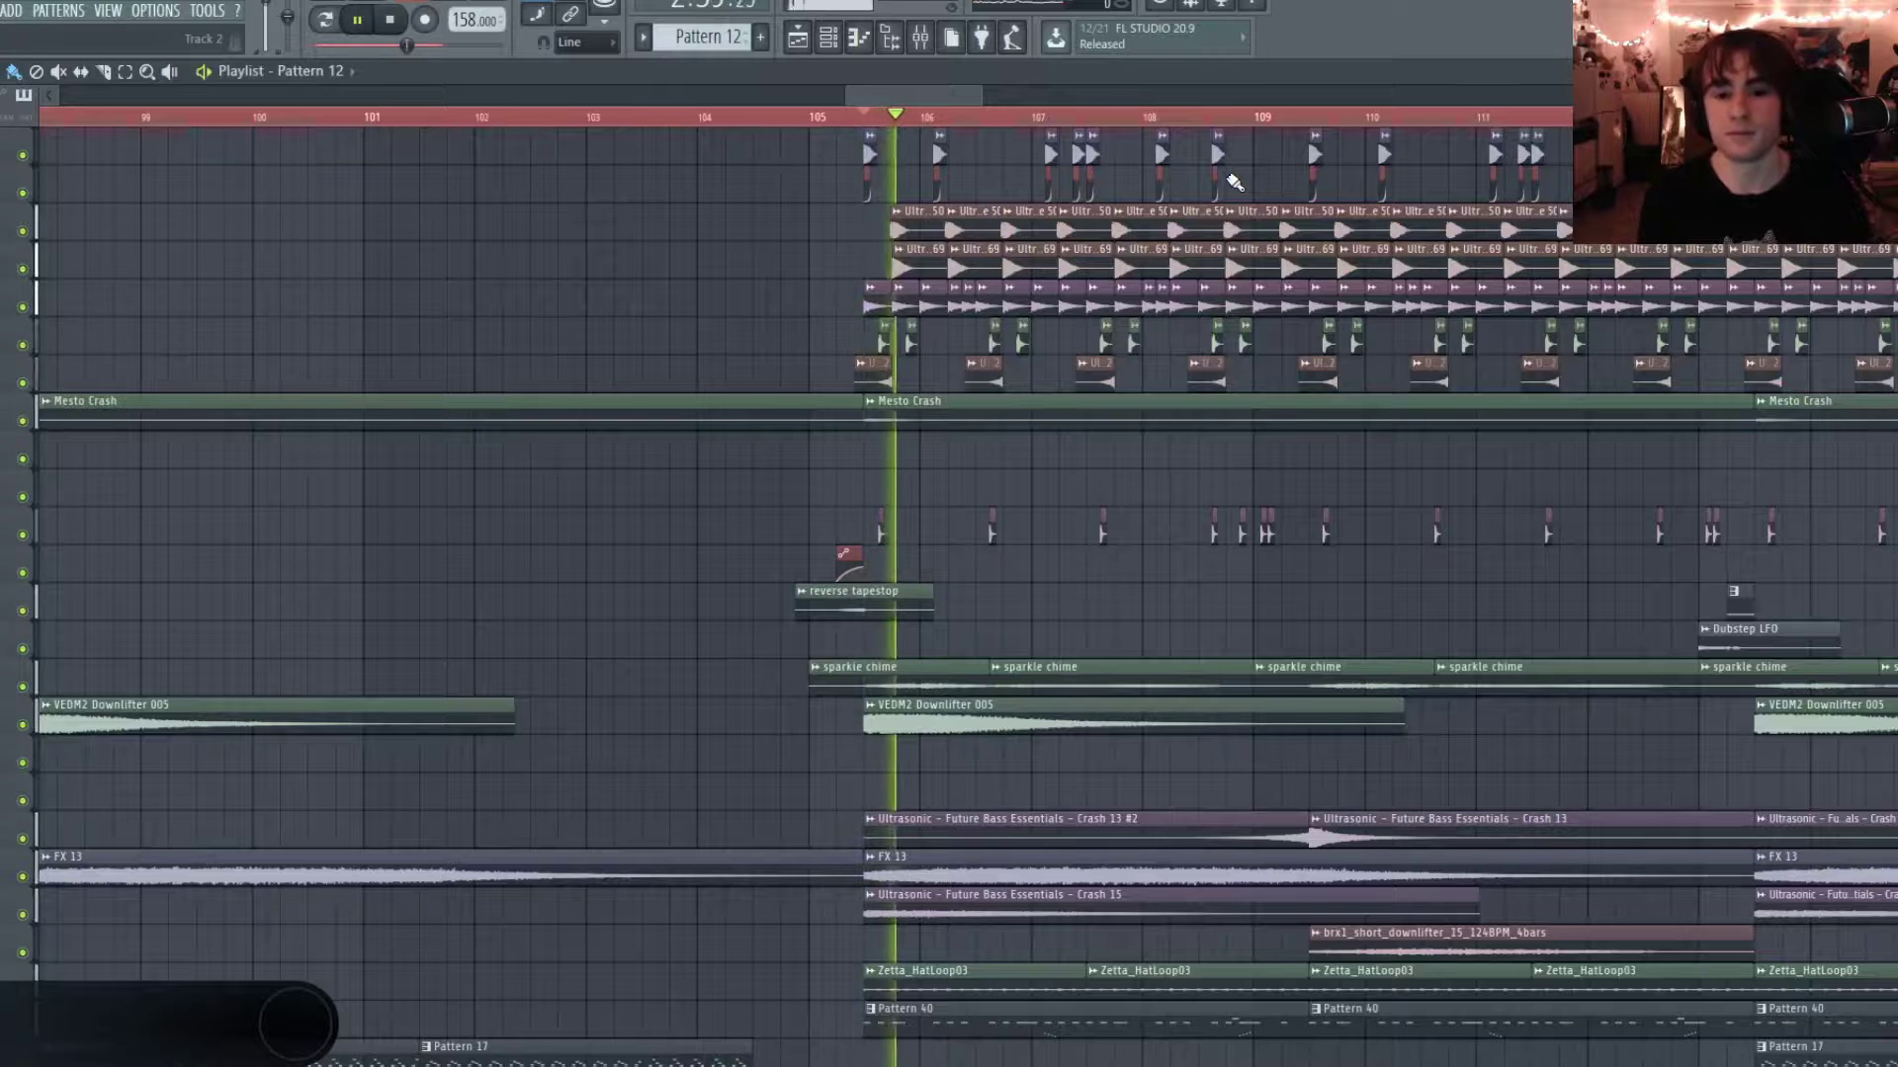
pyautogui.moveTo(875, 87); pyautogui.dragTo(918, 102)
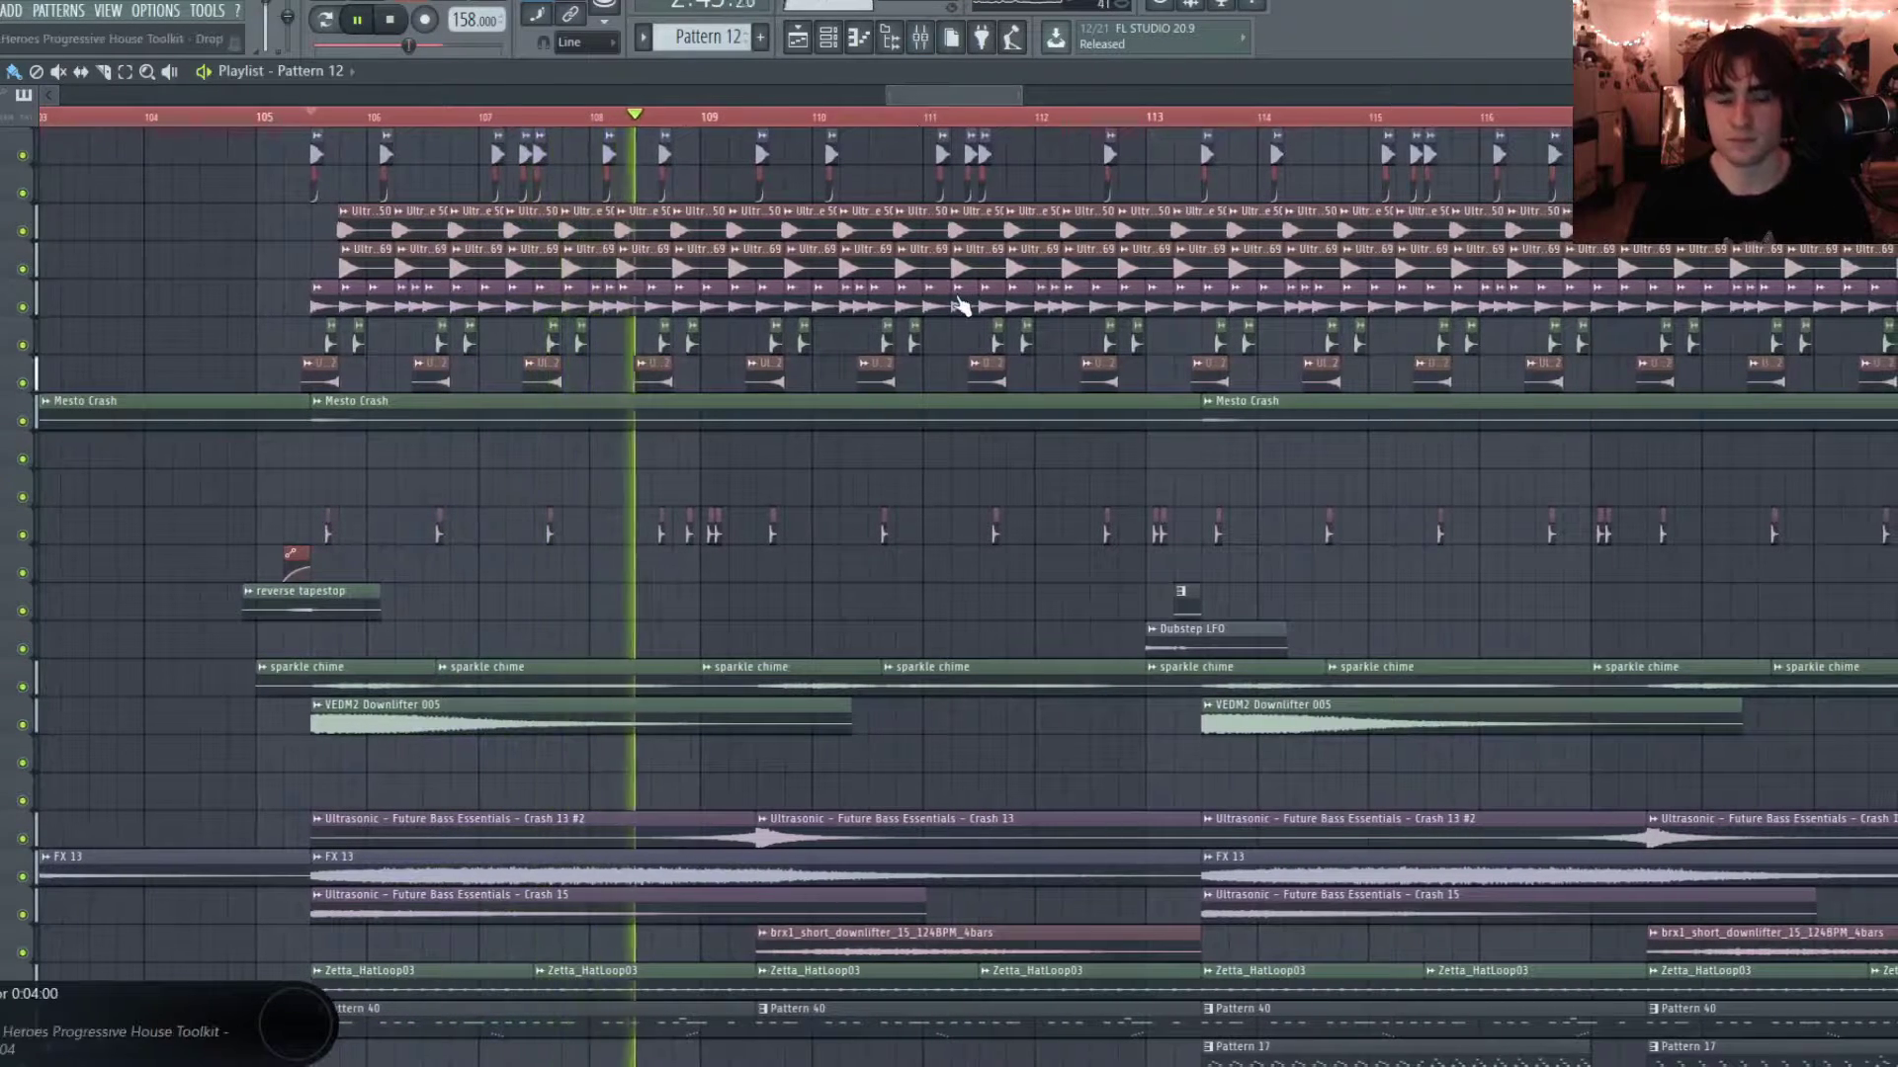
pyautogui.scroll(-6, 1224, 479)
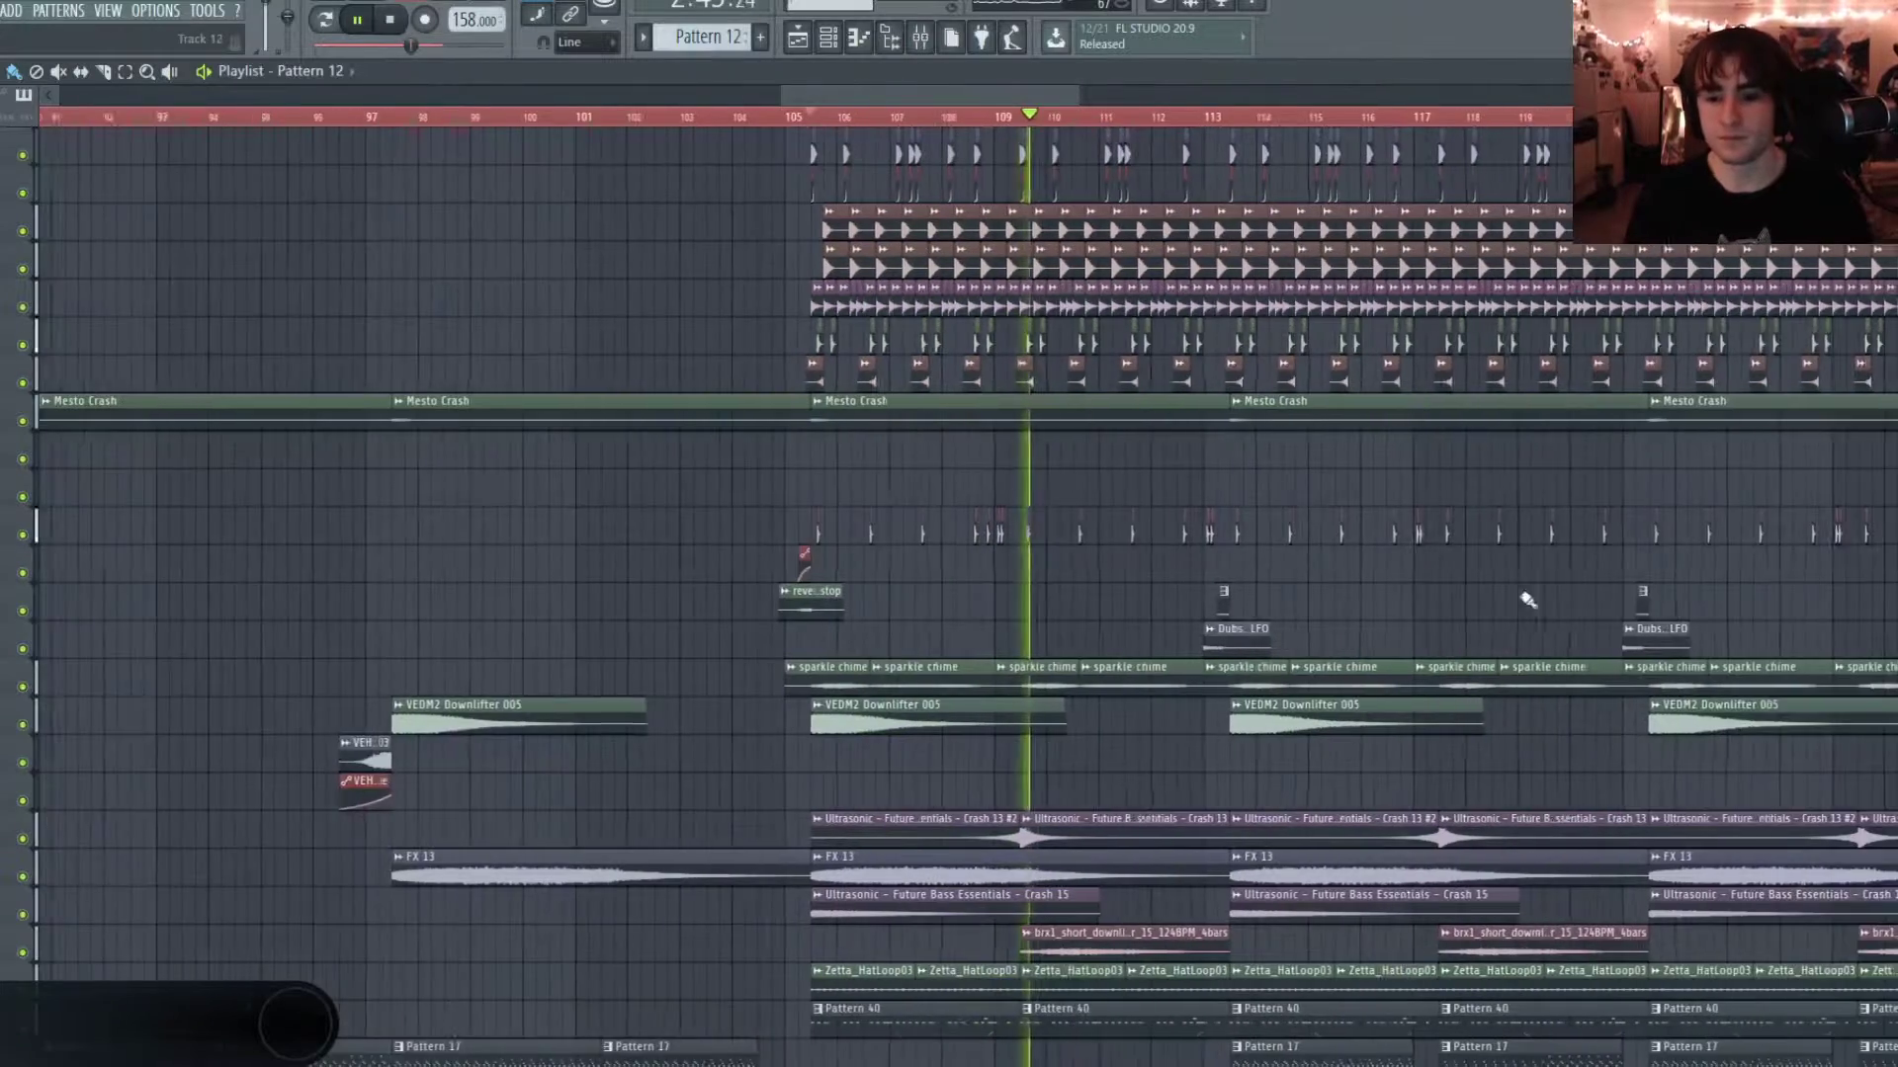
pyautogui.moveTo(942, 96); pyautogui.dragTo(1043, 120)
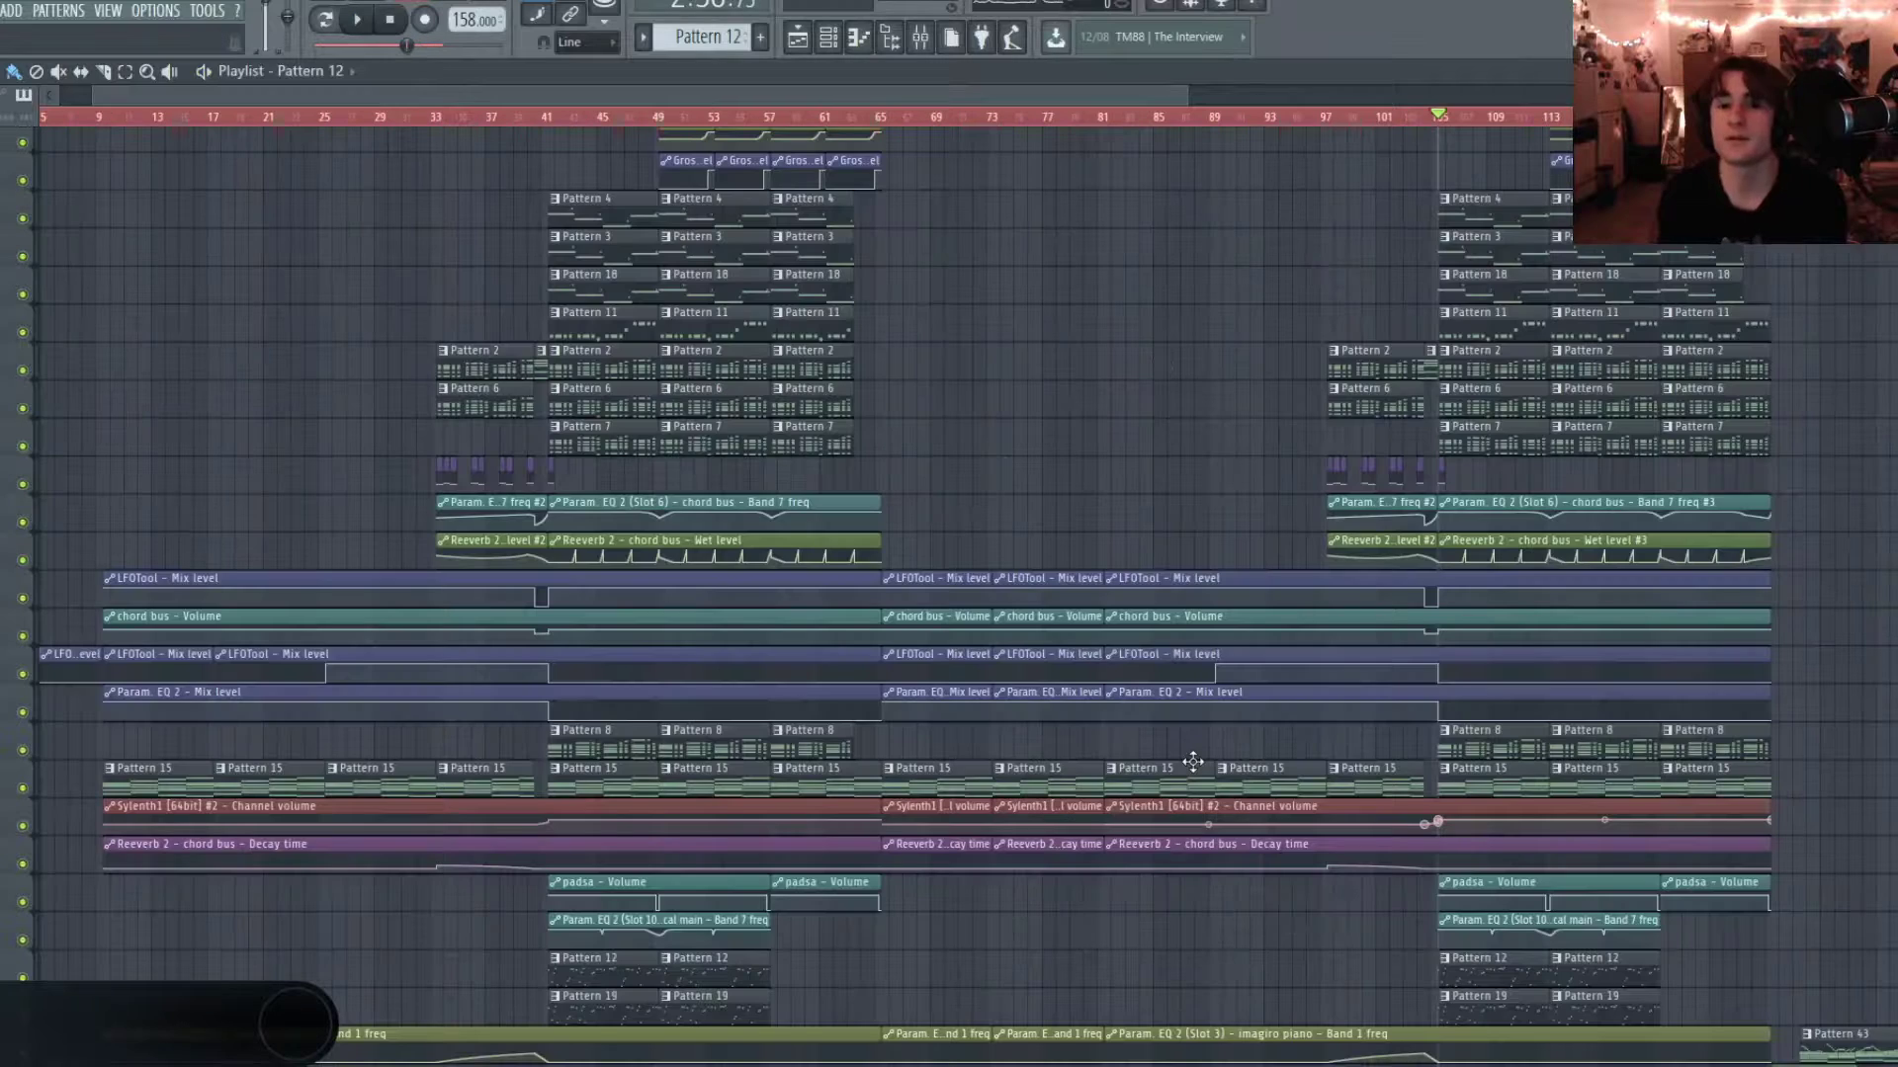